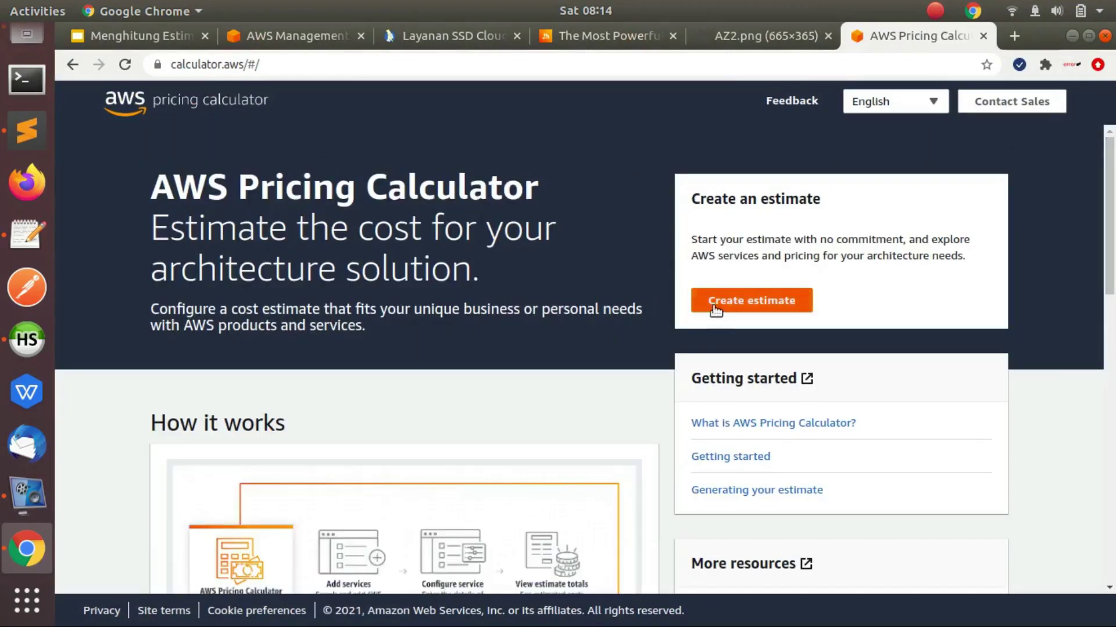
Create a new estimate, search the services for ec2, and start configuring Amazon EC2.
{"action": "left_click", "coordinate": [743, 308]}
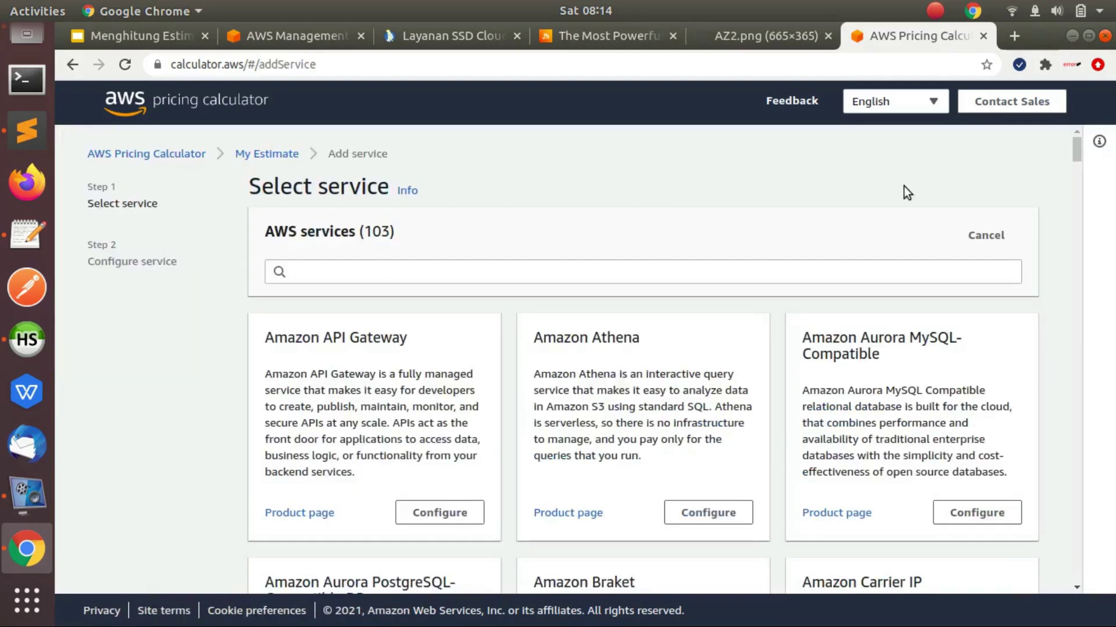
{"action": "mouse_move", "coordinate": [1078, 148]}
{"action": "left_mouse_down"}
{"action": "mouse_move", "coordinate": [1075, 215]}
{"action": "mouse_move", "coordinate": [1076, 136]}
{"action": "left_mouse_up"}
{"action": "left_click", "coordinate": [405, 261]}
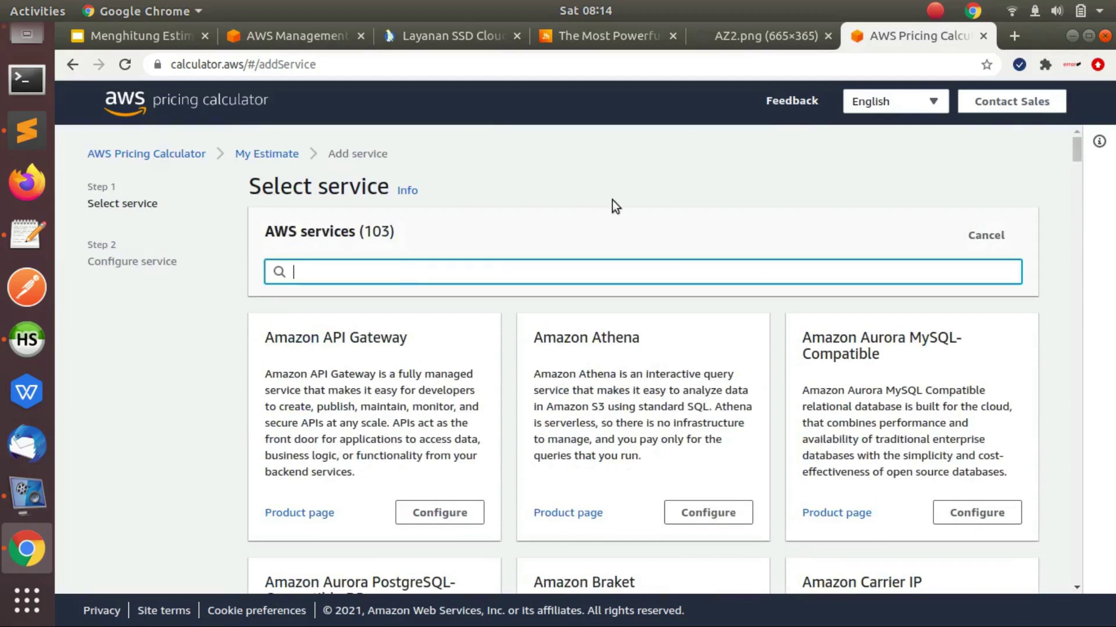
{"action": "type", "text": "ec2"}
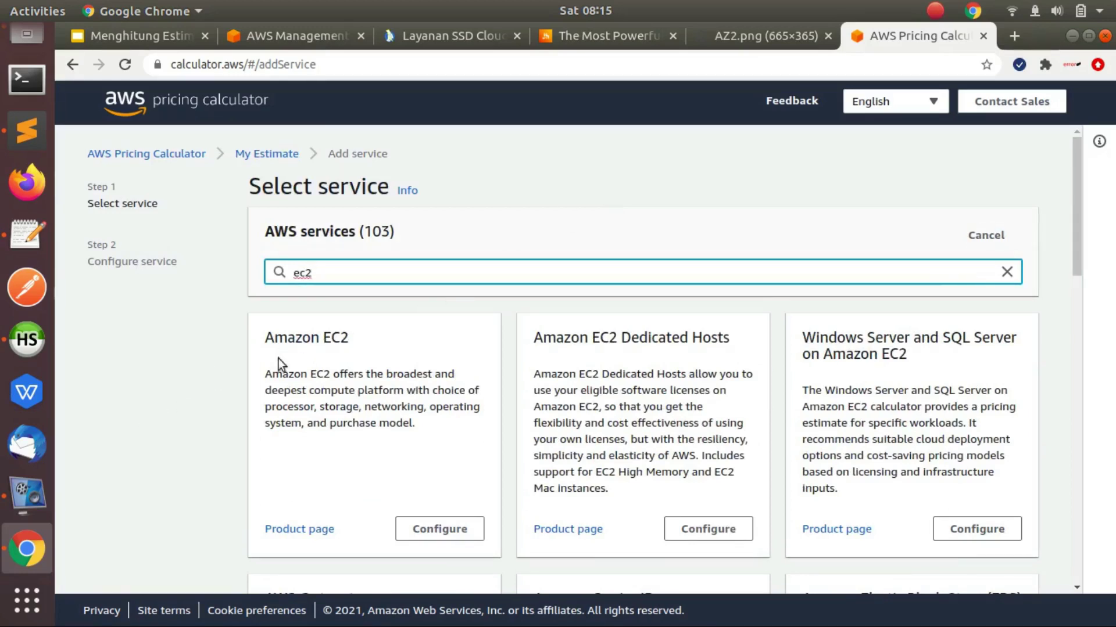
{"action": "left_click", "coordinate": [442, 529]}
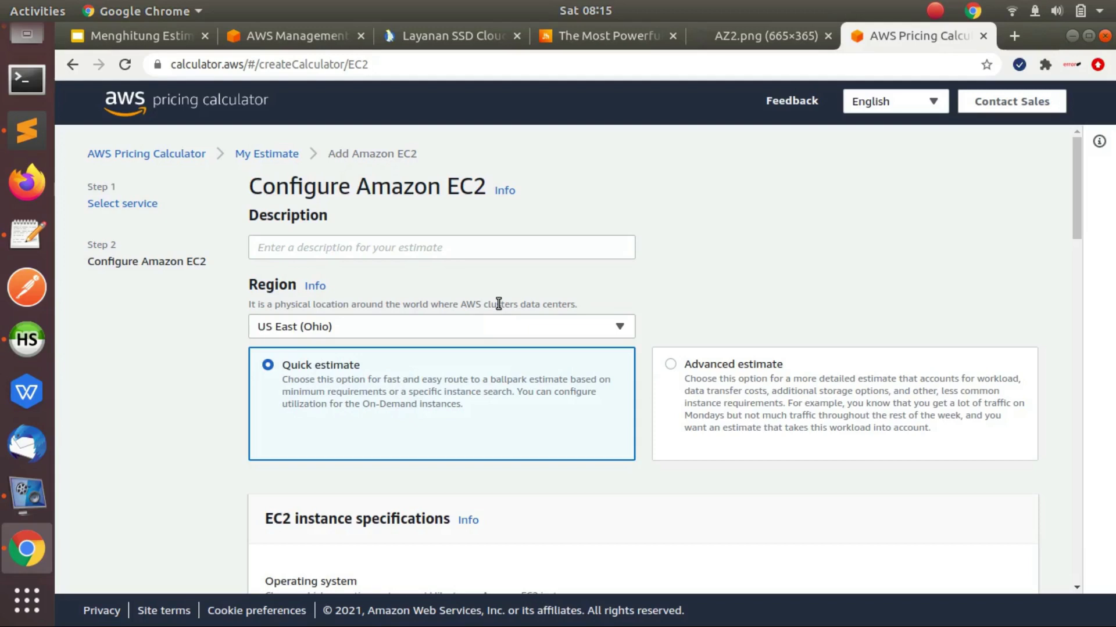
Switch to the AWS Management Console and look through its list of available regions.
{"action": "left_click", "coordinate": [294, 35]}
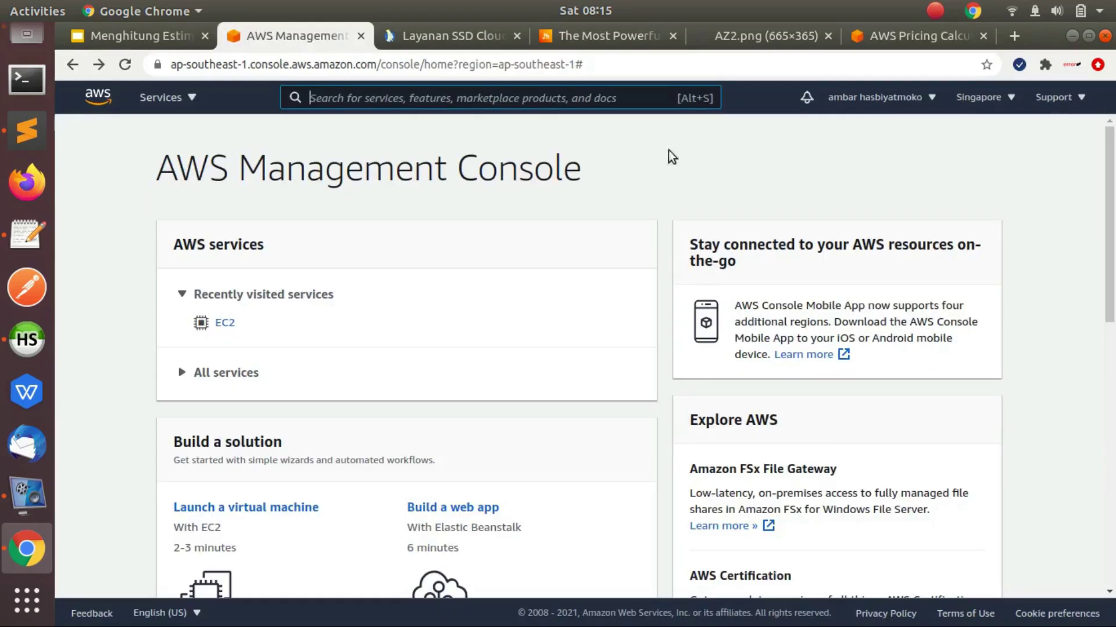
{"action": "left_click", "coordinate": [976, 103]}
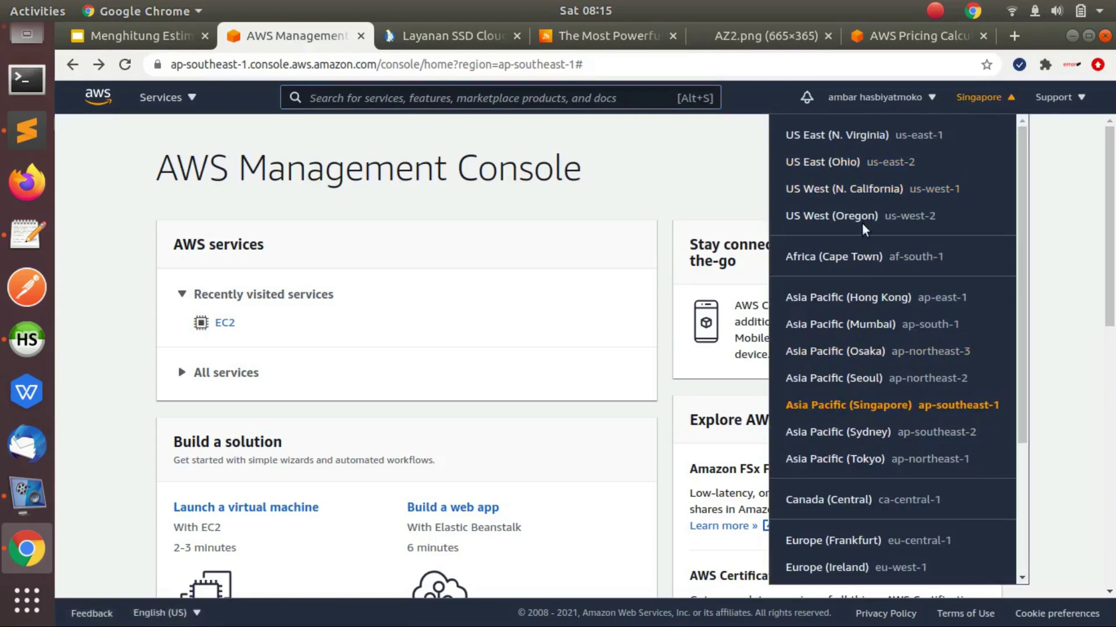
{"action": "left_click_drag", "start_coordinate": [1020, 292], "coordinate": [1020, 422]}
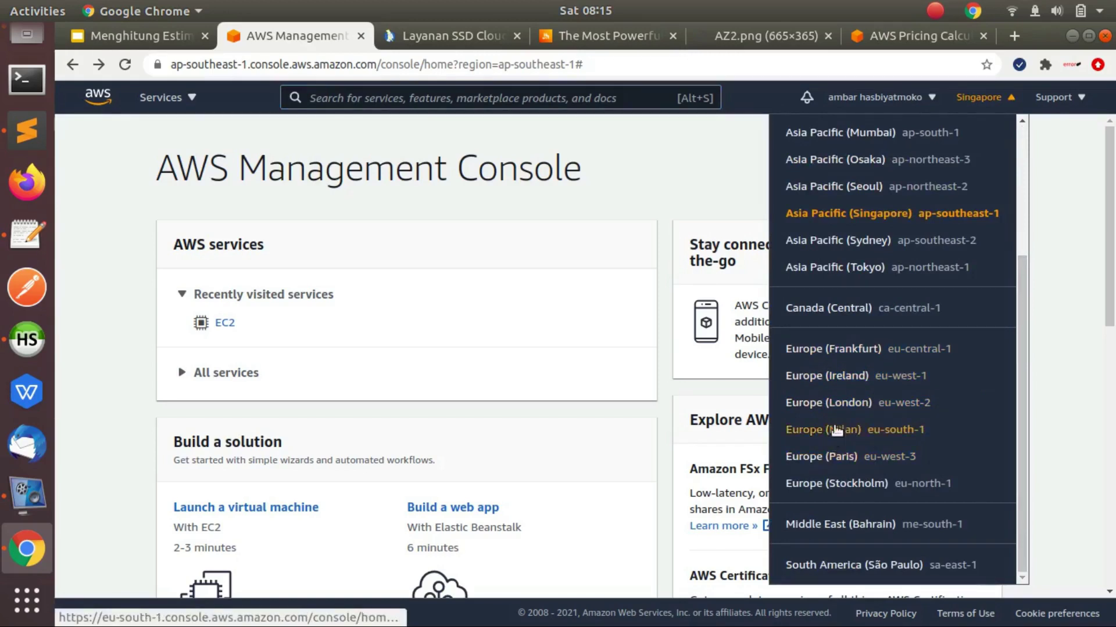
{"action": "left_click", "coordinate": [1053, 343]}
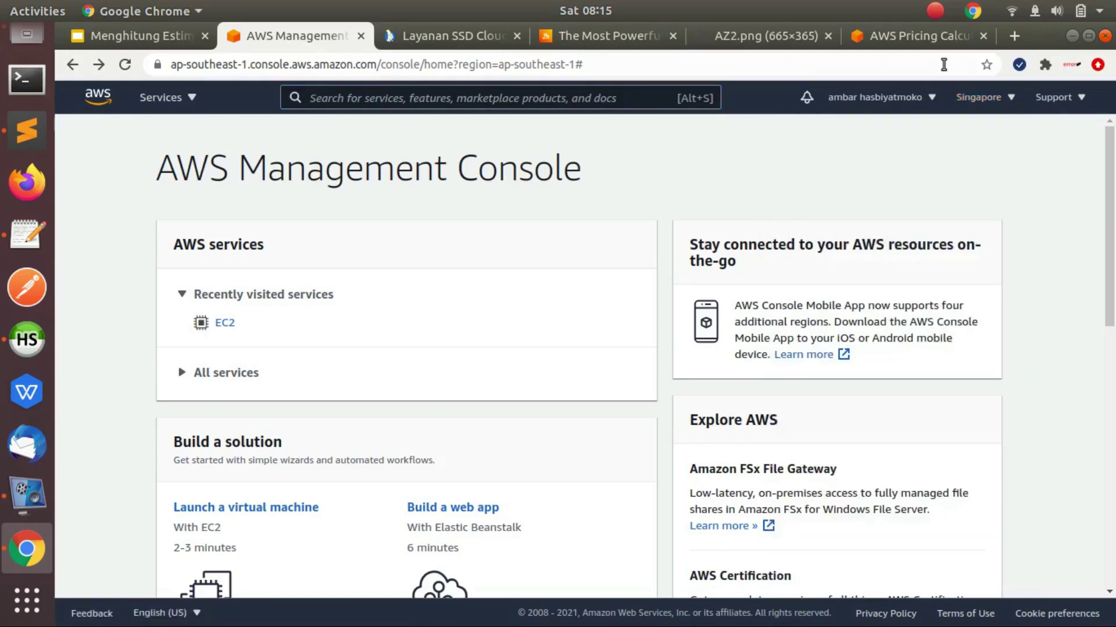
Return to the AWS Pricing Calculator and change the EC2 region to Asia Pacific (Singapore), confirming the region change.
{"action": "left_click", "coordinate": [895, 40]}
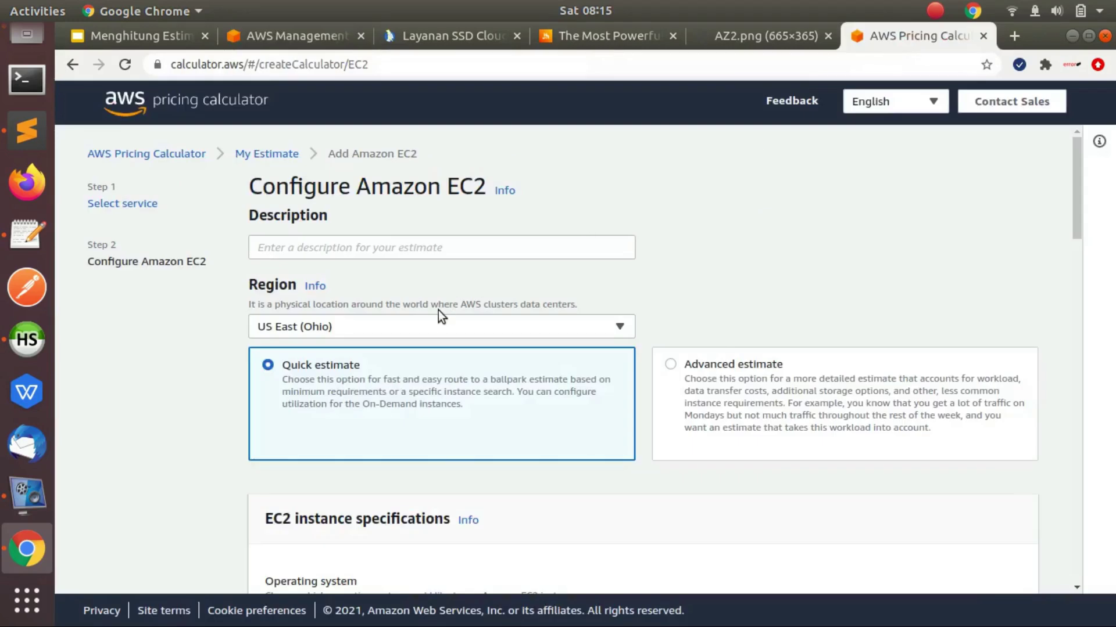
{"action": "left_click", "coordinate": [405, 336]}
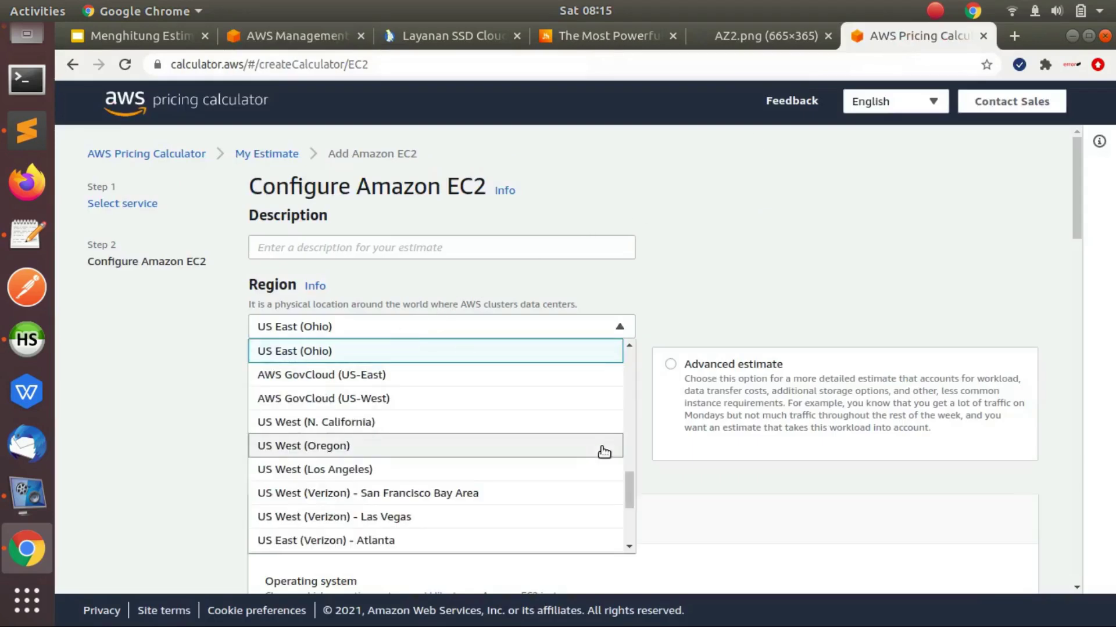
{"action": "left_click_drag", "start_coordinate": [623, 485], "coordinate": [627, 400]}
{"action": "left_click", "coordinate": [259, 357]}
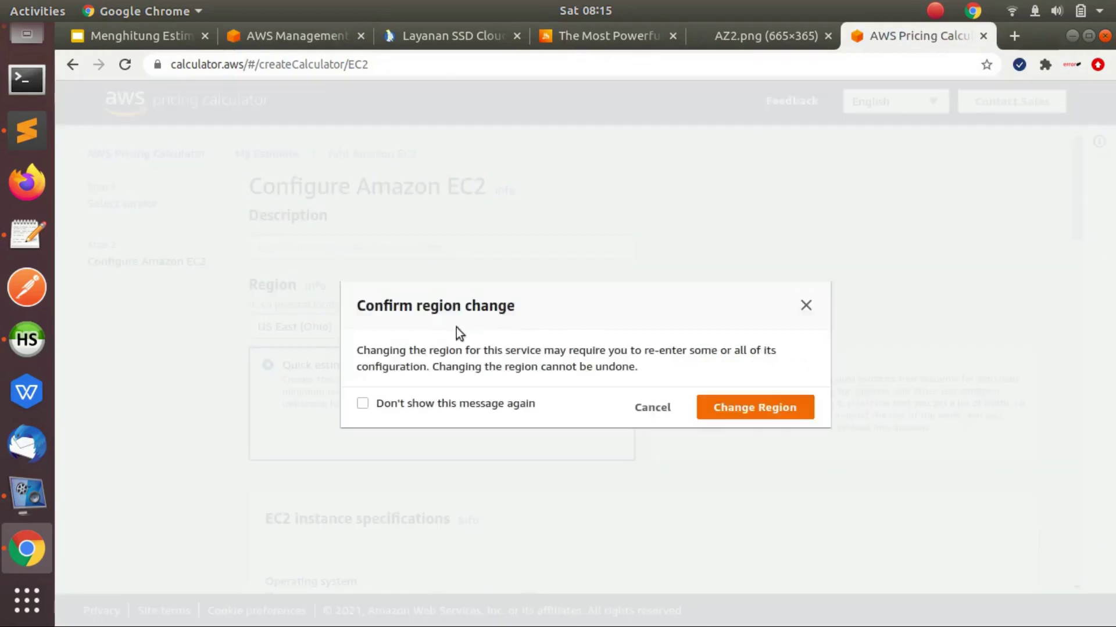
{"action": "left_click", "coordinate": [761, 410]}
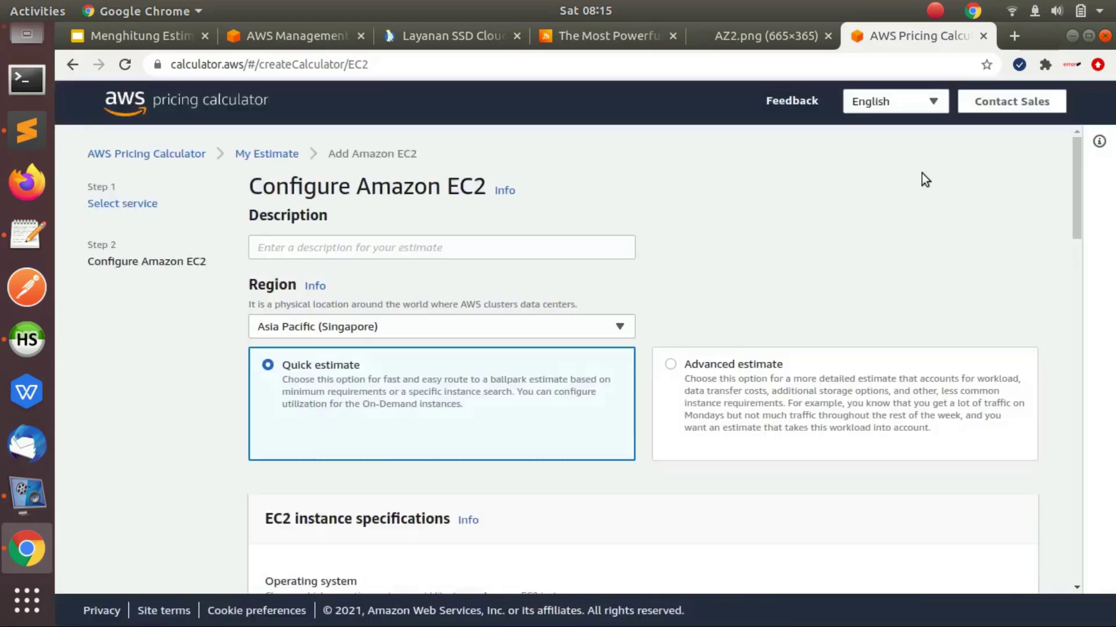
Choose the Advanced estimate option for the Amazon EC2 configuration.
{"action": "left_click_drag", "start_coordinate": [1072, 165], "coordinate": [1072, 186]}
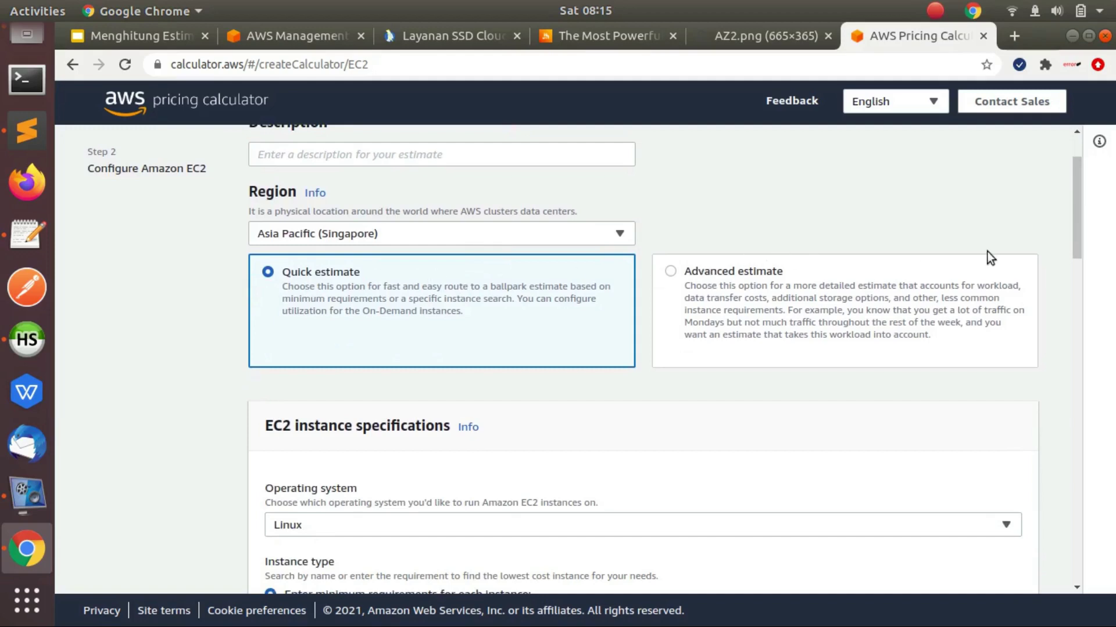
{"action": "mouse_move", "coordinate": [1074, 203]}
{"action": "left_mouse_down"}
{"action": "mouse_move", "coordinate": [1076, 518]}
{"action": "mouse_move", "coordinate": [1075, 187]}
{"action": "mouse_move", "coordinate": [1074, 207]}
{"action": "left_mouse_up"}
{"action": "left_click", "coordinate": [710, 268]}
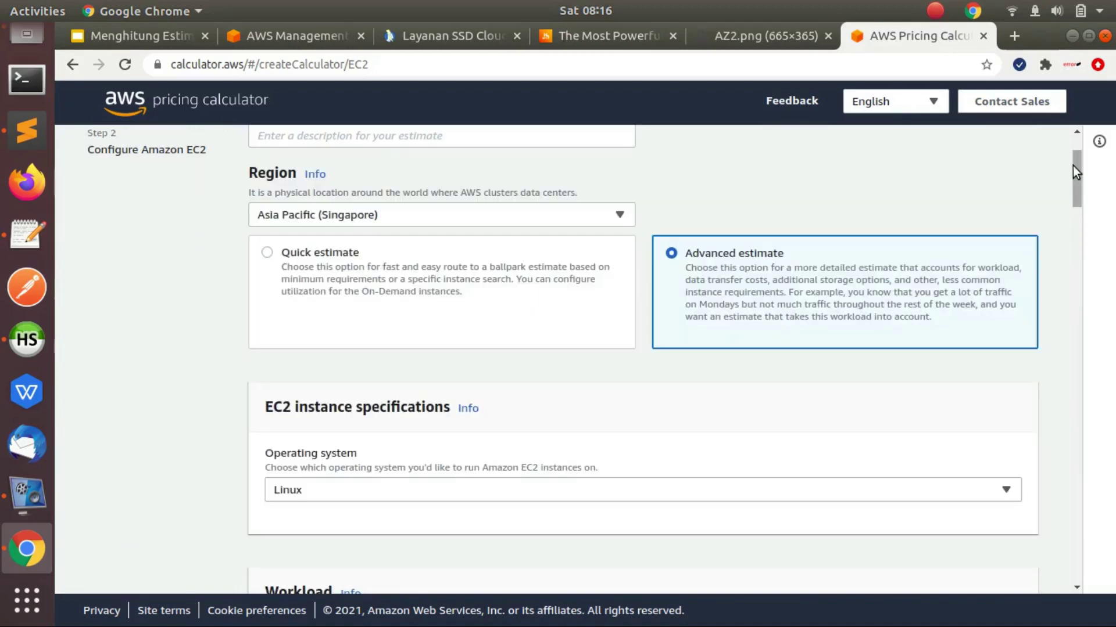
Select Linux as the operating system in the EC2 instance specifications.
{"action": "left_click_drag", "start_coordinate": [1076, 172], "coordinate": [1076, 177]}
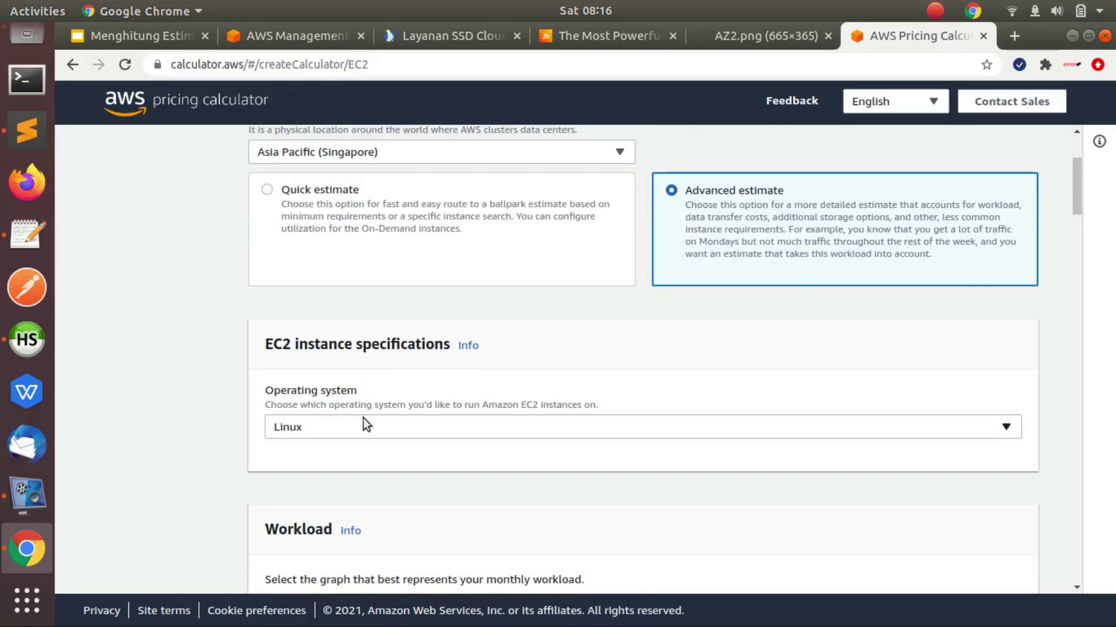
{"action": "left_click_drag", "start_coordinate": [1079, 174], "coordinate": [1079, 200]}
{"action": "left_click", "coordinate": [486, 222]}
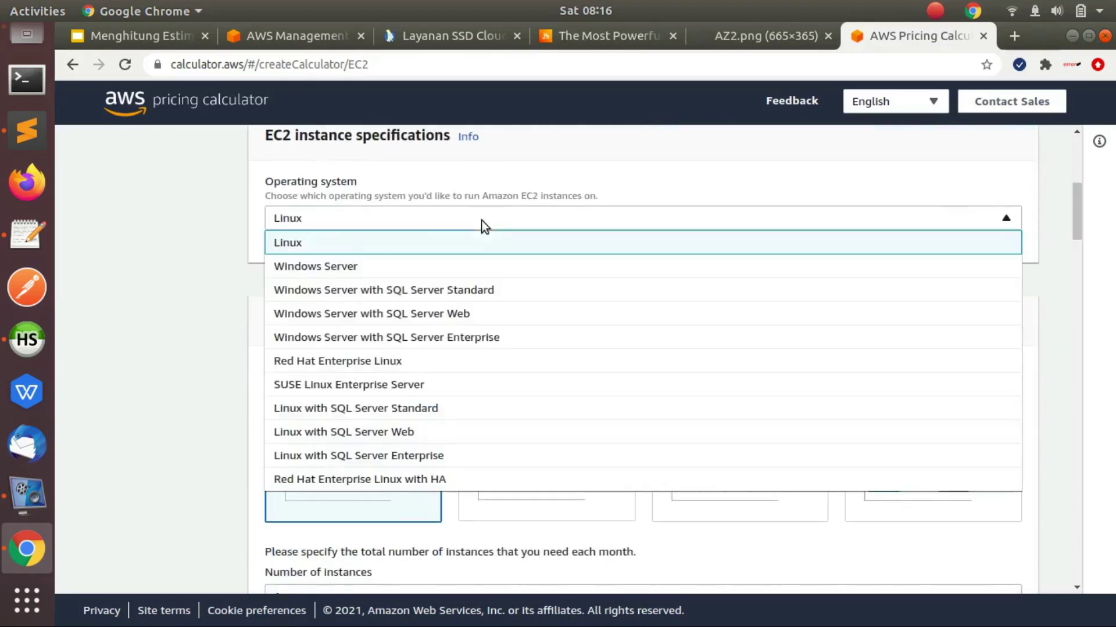
{"action": "left_click", "coordinate": [334, 241]}
Try the Daily spike traffic workload and review its workload days, baseline and peak settings.
{"action": "left_click_drag", "start_coordinate": [1079, 207], "coordinate": [1078, 221]}
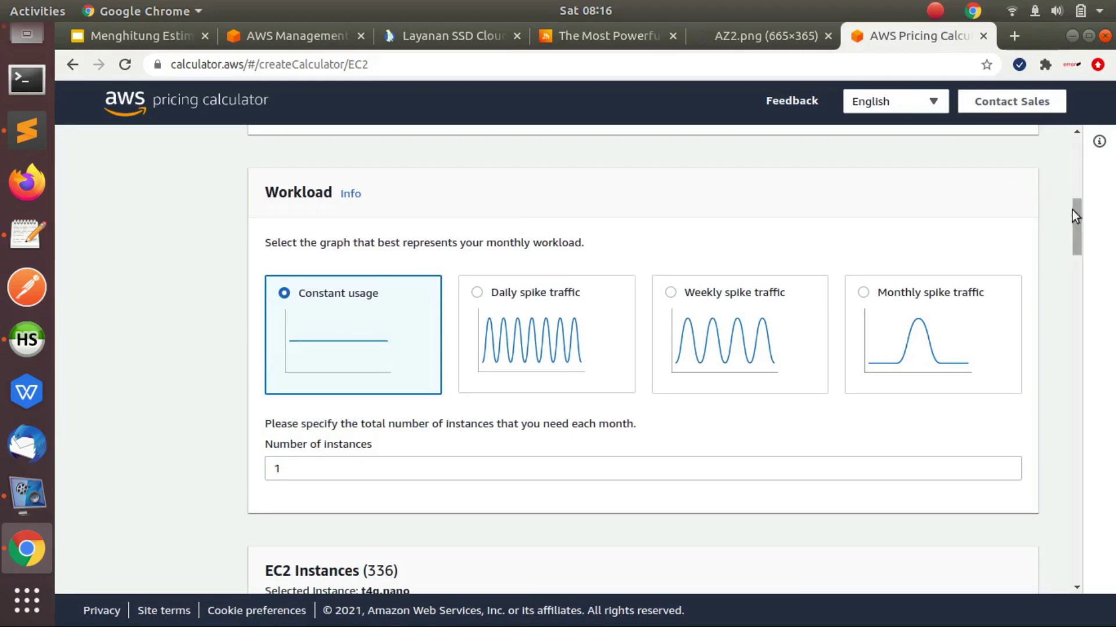
{"action": "left_click_drag", "start_coordinate": [1073, 220], "coordinate": [1076, 235]}
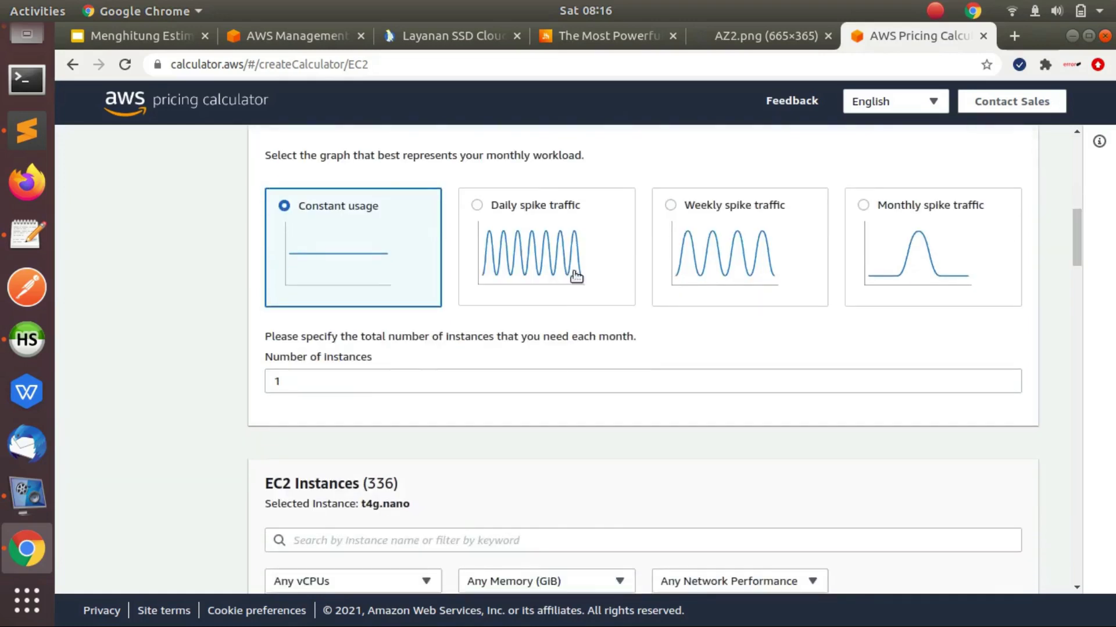
{"action": "left_click", "coordinate": [505, 232]}
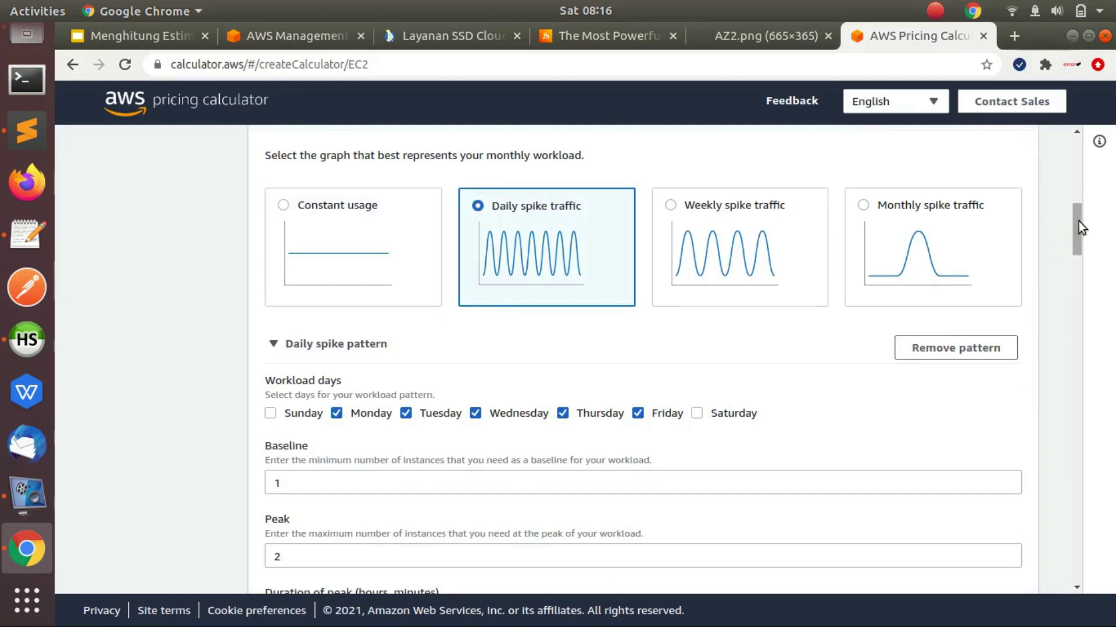
{"action": "left_click_drag", "start_coordinate": [1078, 221], "coordinate": [1079, 224]}
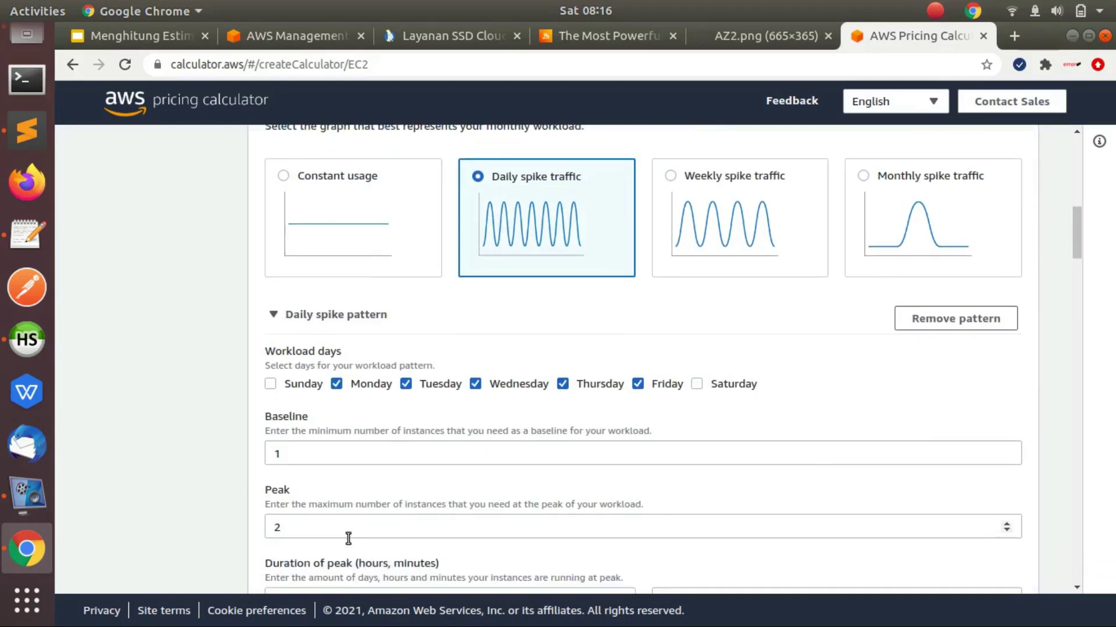
{"action": "left_click_drag", "start_coordinate": [303, 504], "coordinate": [372, 504]}
{"action": "left_click", "coordinate": [556, 481]}
{"action": "mouse_move", "coordinate": [1077, 236]}
{"action": "left_mouse_down"}
{"action": "mouse_move", "coordinate": [1076, 264]}
{"action": "mouse_move", "coordinate": [1076, 221]}
{"action": "left_mouse_up"}
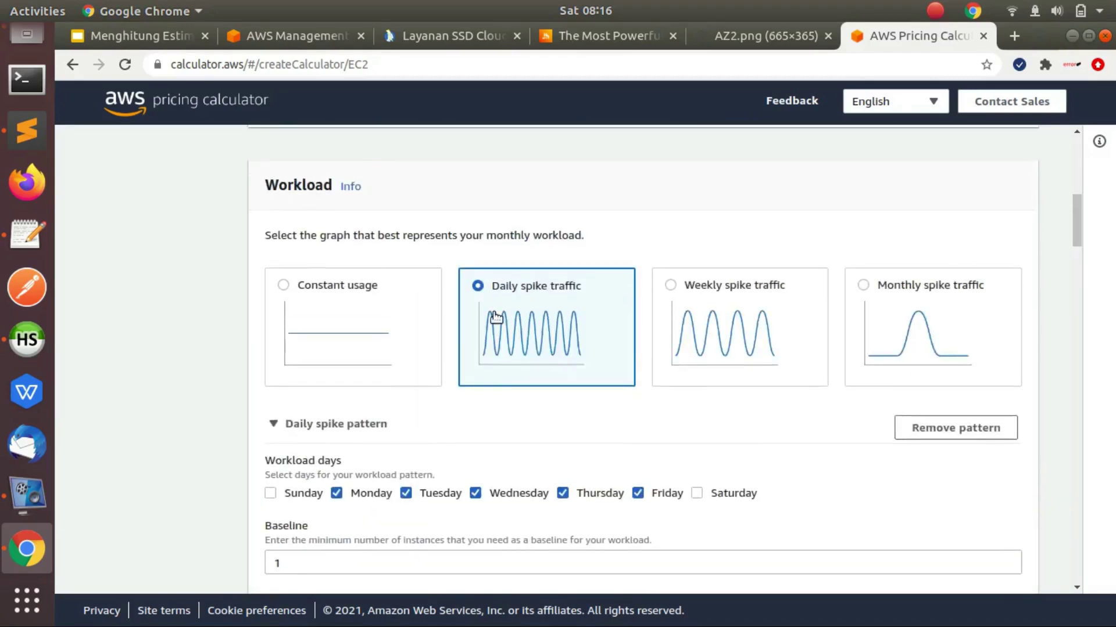
Set the monthly workload to Constant usage with 1 instance.
{"action": "left_click", "coordinate": [365, 318]}
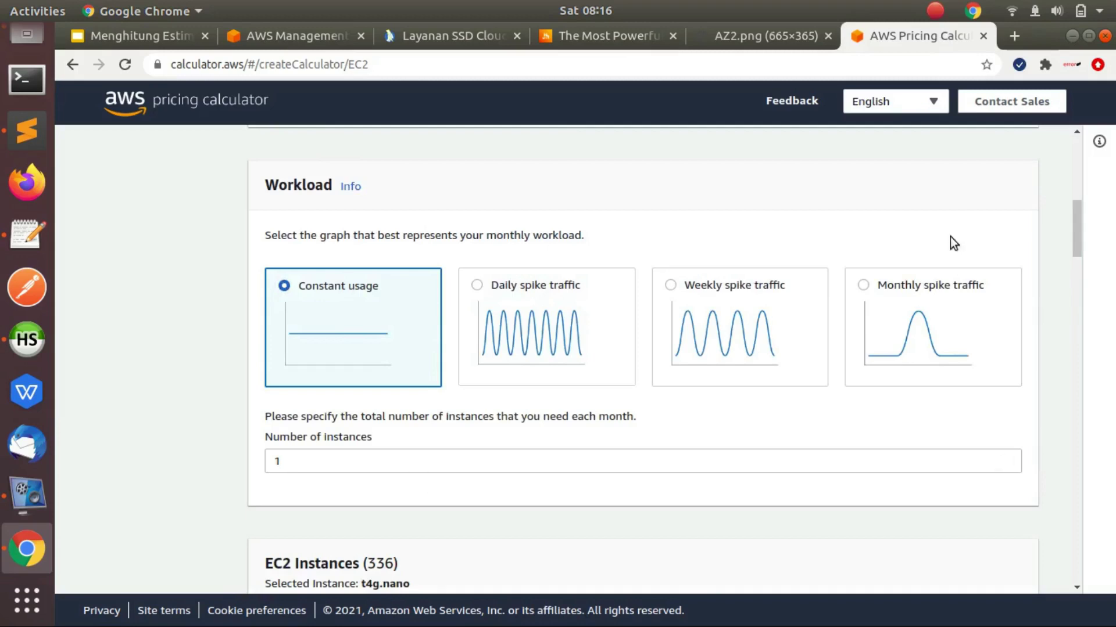
{"action": "scroll", "coordinate": [1075, 238], "scroll_direction": "down", "scroll_amount": 2}
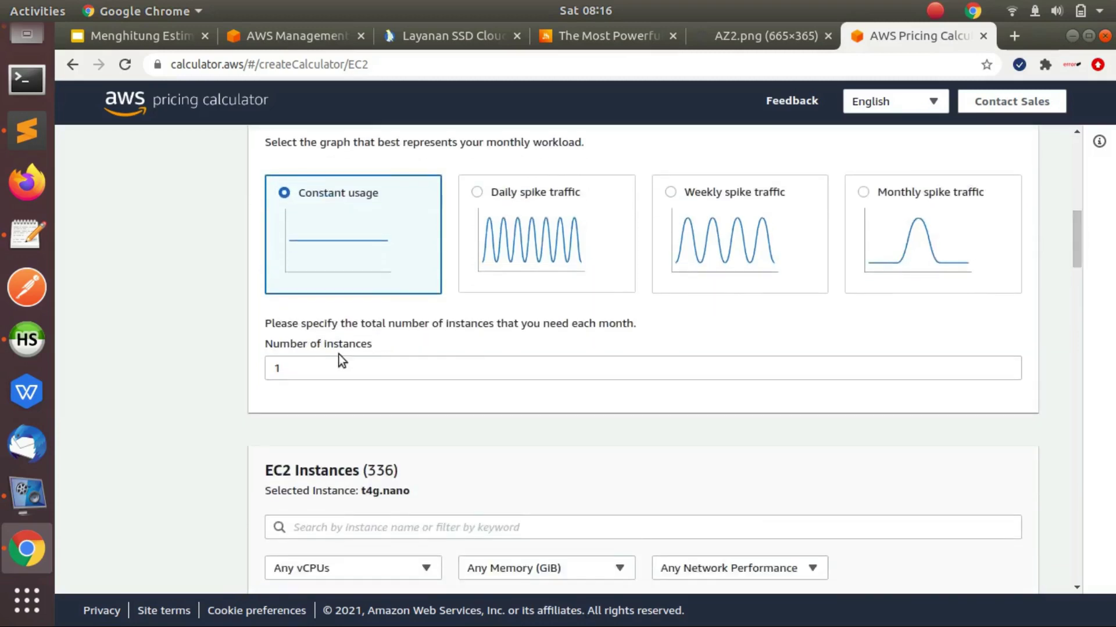
{"action": "left_click", "coordinate": [303, 366]}
{"action": "left_click", "coordinate": [362, 349]}
{"action": "left_click", "coordinate": [294, 373]}
{"action": "left_click", "coordinate": [197, 377]}
Select the t2.nano instance in the EC2 Instances list.
{"action": "left_click_drag", "start_coordinate": [1076, 229], "coordinate": [1079, 263]}
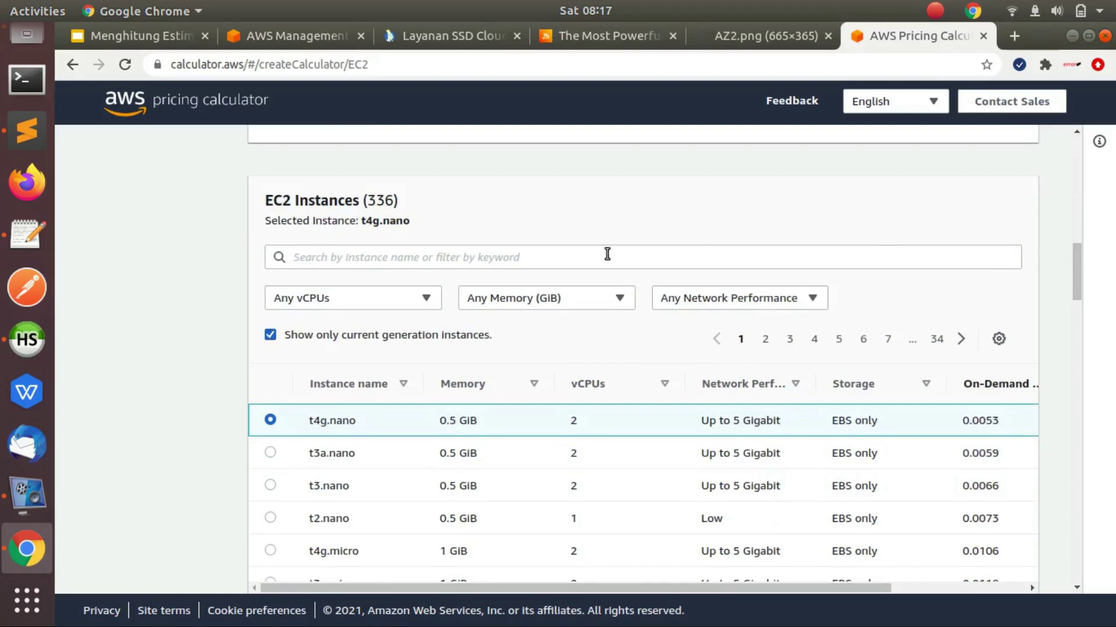
{"action": "left_click", "coordinate": [553, 259]}
{"action": "left_click", "coordinate": [515, 204]}
{"action": "left_click_drag", "start_coordinate": [1078, 267], "coordinate": [1077, 280]}
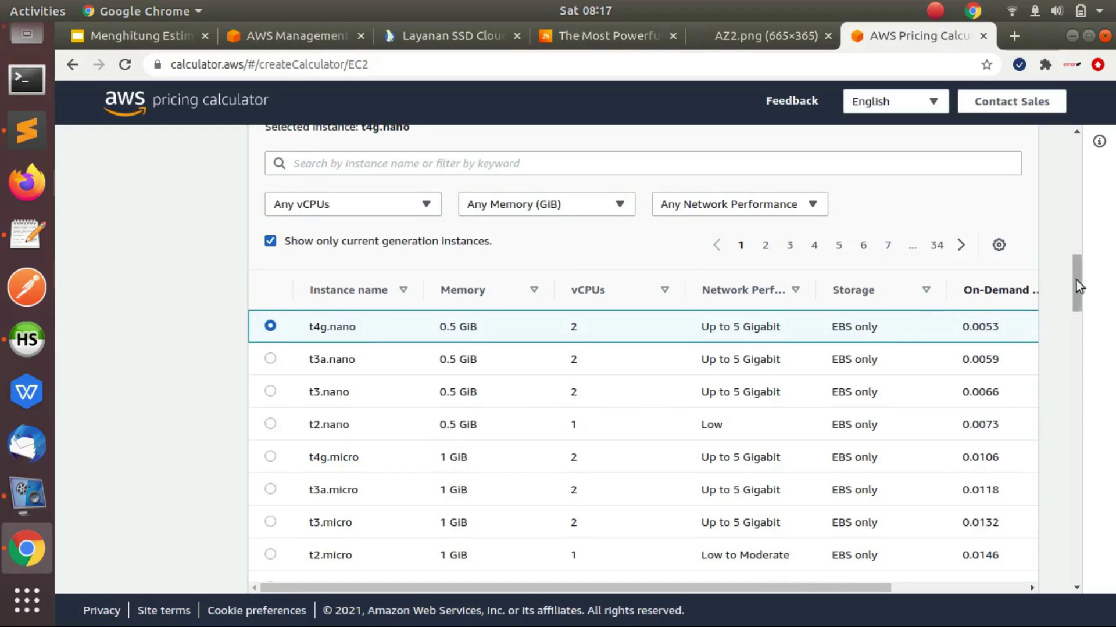
{"action": "mouse_move", "coordinate": [1076, 280]}
{"action": "left_mouse_down"}
{"action": "mouse_move", "coordinate": [1076, 295]}
{"action": "mouse_move", "coordinate": [1076, 281]}
{"action": "left_mouse_up"}
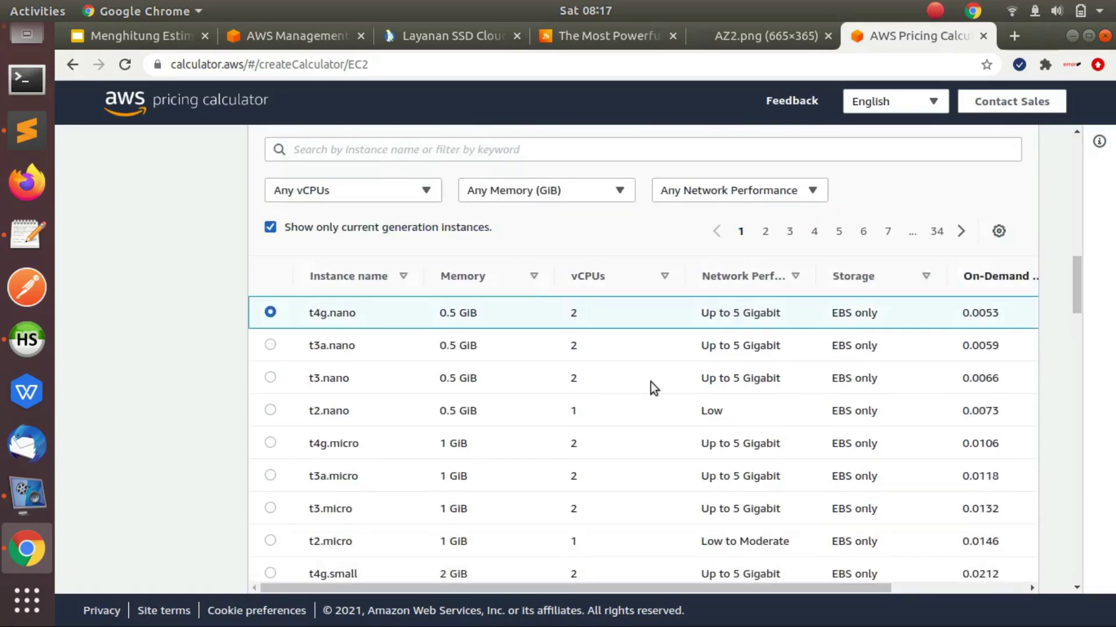
{"action": "left_click", "coordinate": [270, 411]}
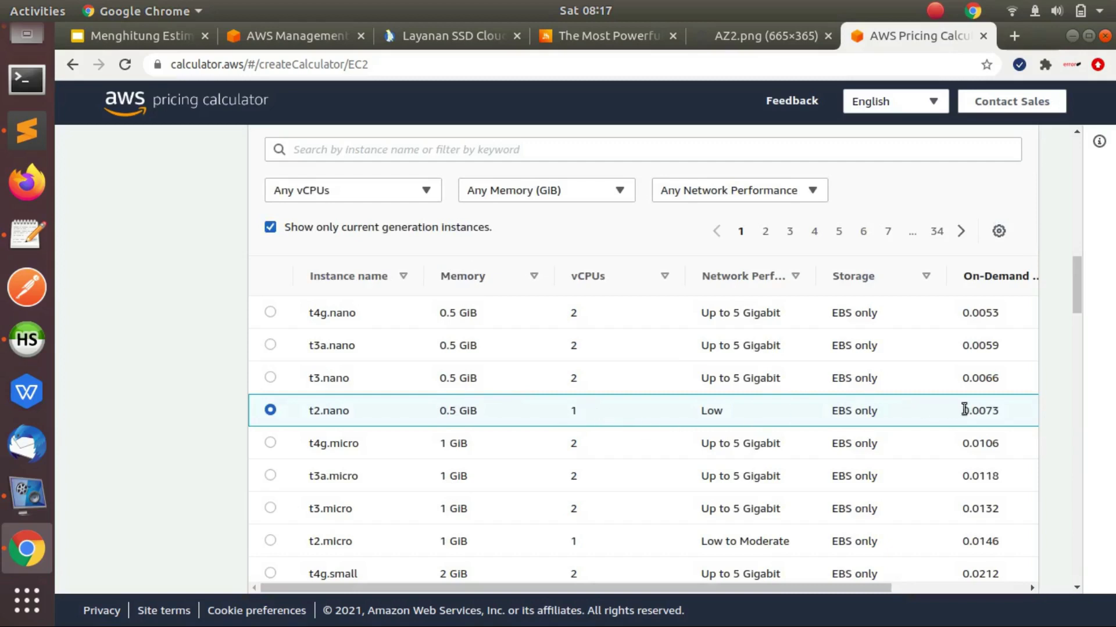
Check the On-Demand cost of the selected t2.nano instance in the instance table.
{"action": "left_click_drag", "start_coordinate": [599, 584], "coordinate": [765, 575]}
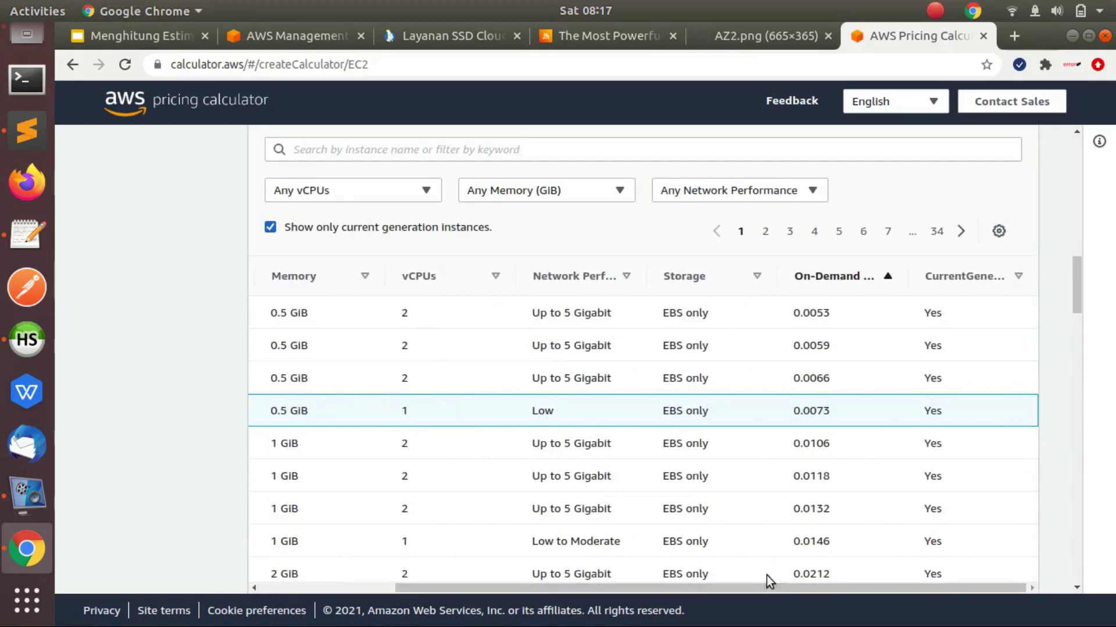
{"action": "left_click_drag", "start_coordinate": [795, 406], "coordinate": [832, 406]}
{"action": "left_click", "coordinate": [831, 407]}
{"action": "scroll", "coordinate": [796, 584], "scroll_direction": "left", "scroll_amount": 3}
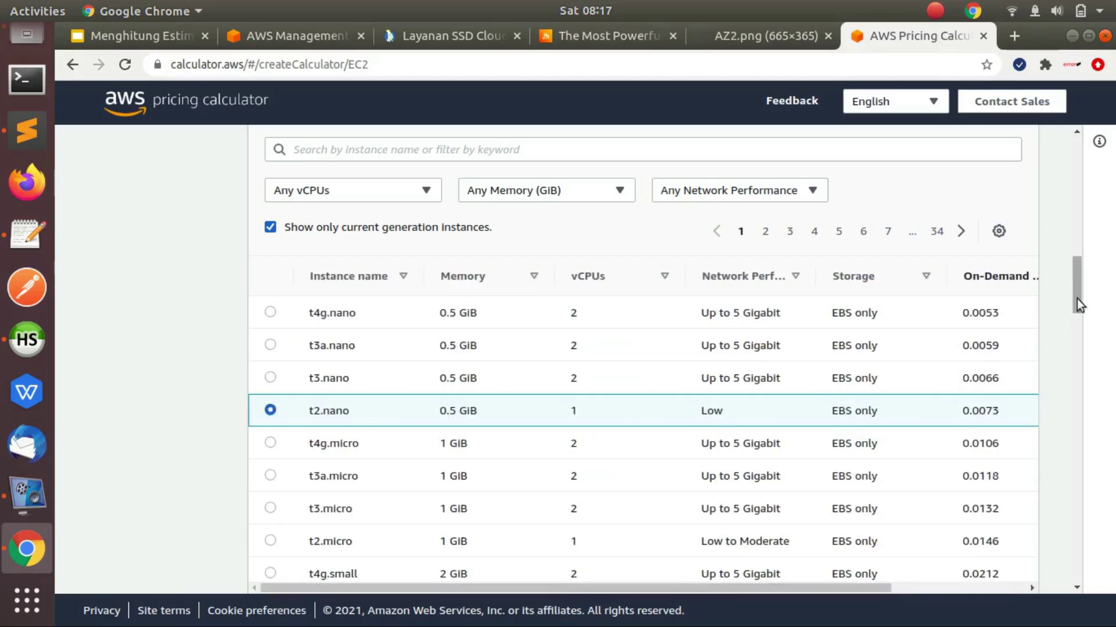
Review the pricing models and reservation options under Pricing strategy, and choose On-Demand as the pricing model.
{"action": "left_click_drag", "start_coordinate": [1076, 284], "coordinate": [1080, 341]}
{"action": "left_click_drag", "start_coordinate": [1081, 341], "coordinate": [1080, 344]}
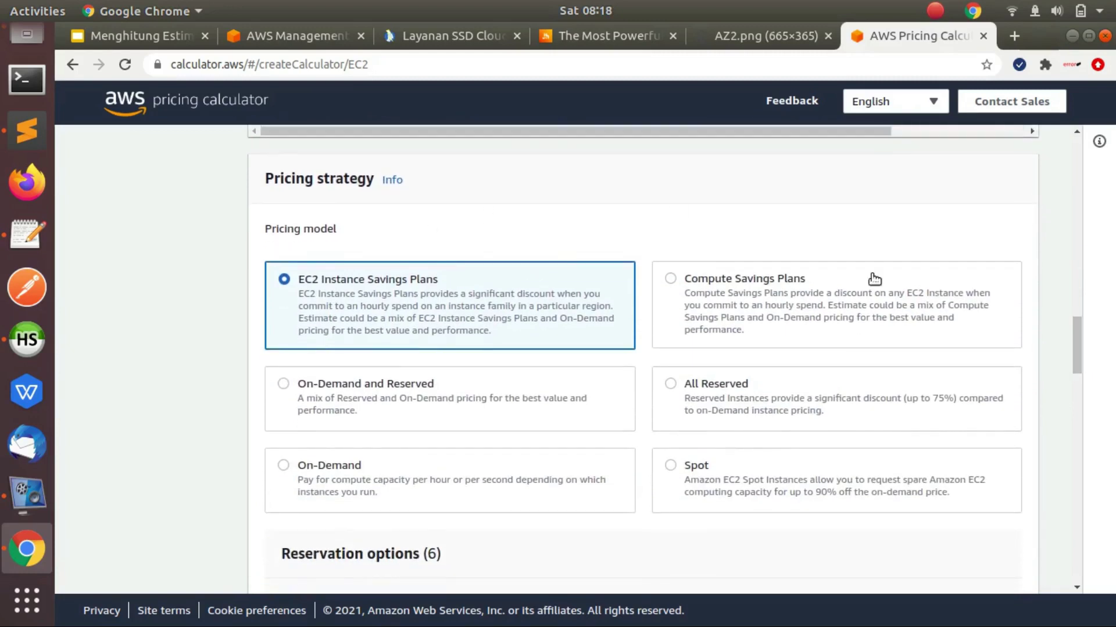
{"action": "left_click_drag", "start_coordinate": [1079, 336], "coordinate": [1079, 346]}
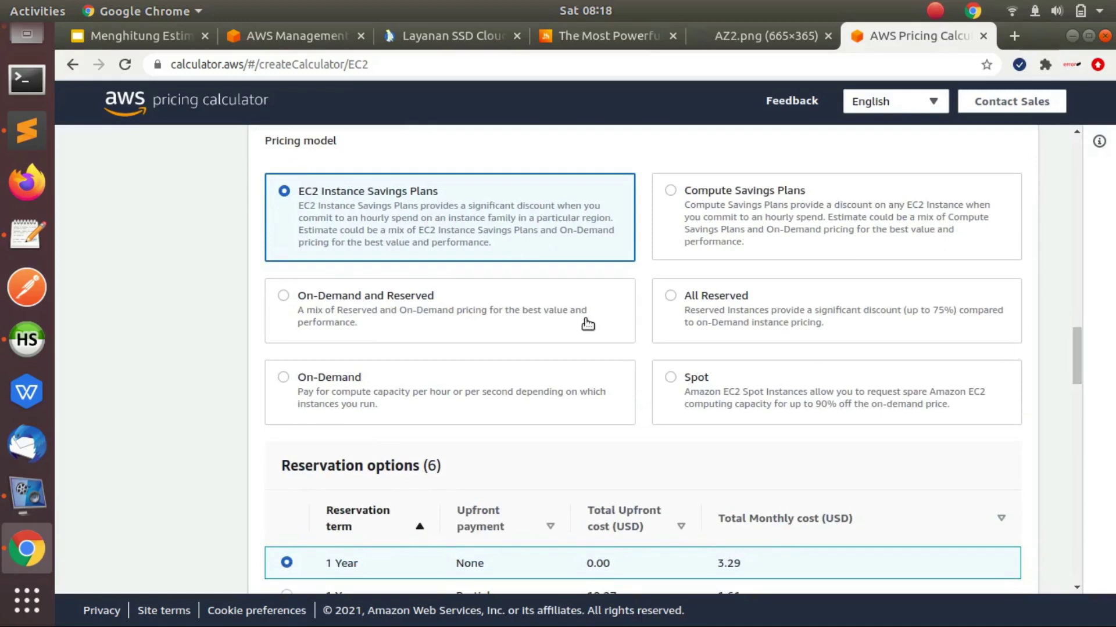
{"action": "left_click_drag", "start_coordinate": [1079, 348], "coordinate": [1079, 353]}
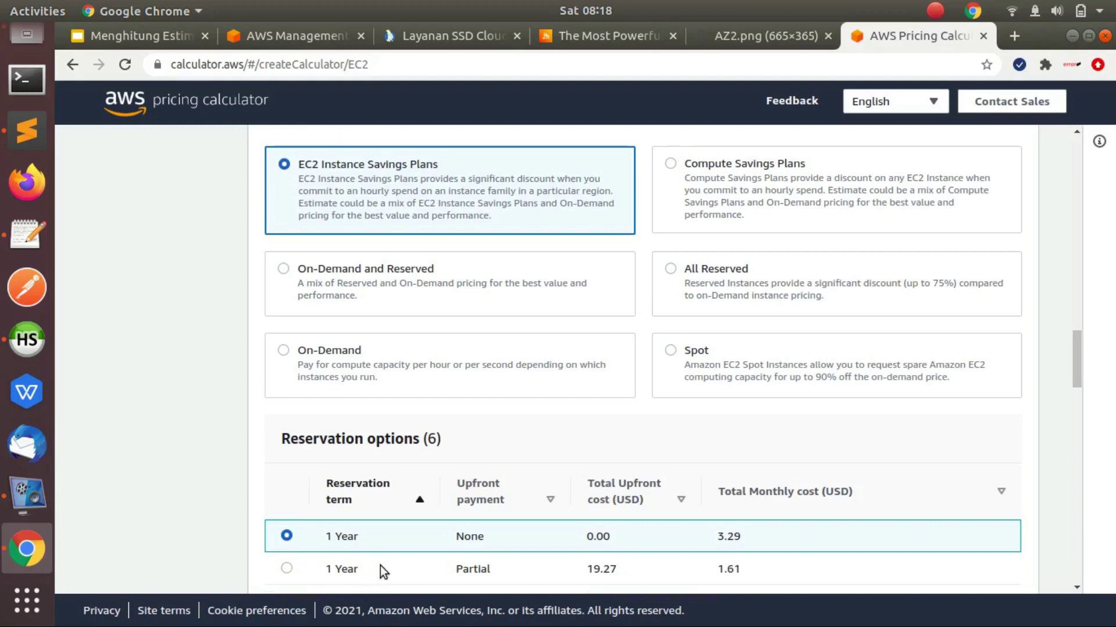
{"action": "mouse_move", "coordinate": [1079, 341]}
{"action": "left_mouse_down"}
{"action": "mouse_move", "coordinate": [1077, 367]}
{"action": "mouse_move", "coordinate": [1080, 339]}
{"action": "left_mouse_up"}
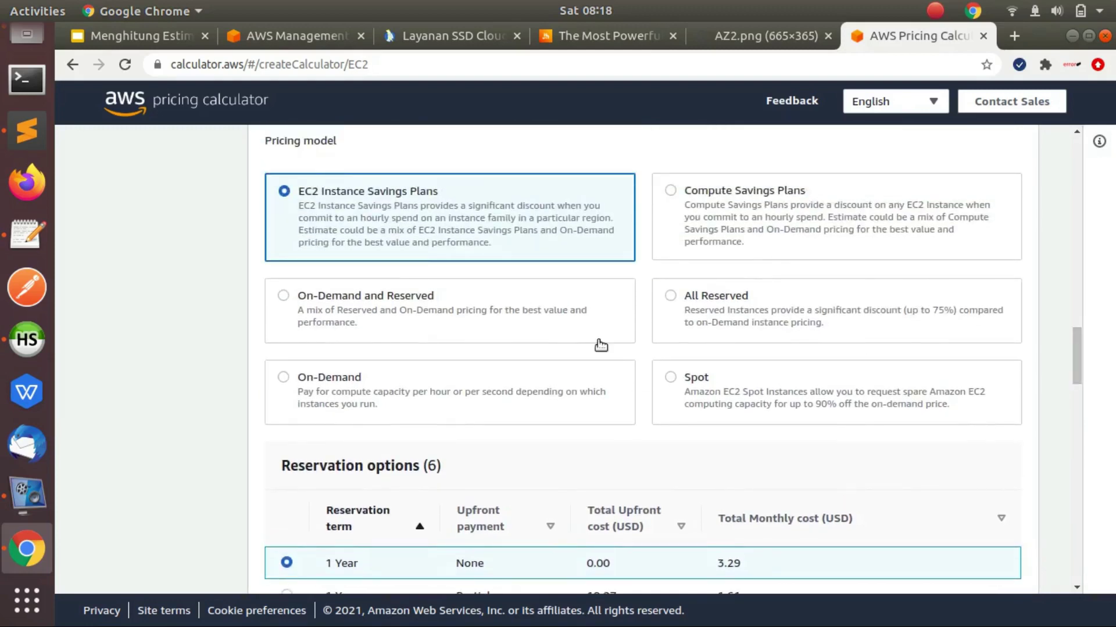
{"action": "left_click", "coordinate": [316, 391]}
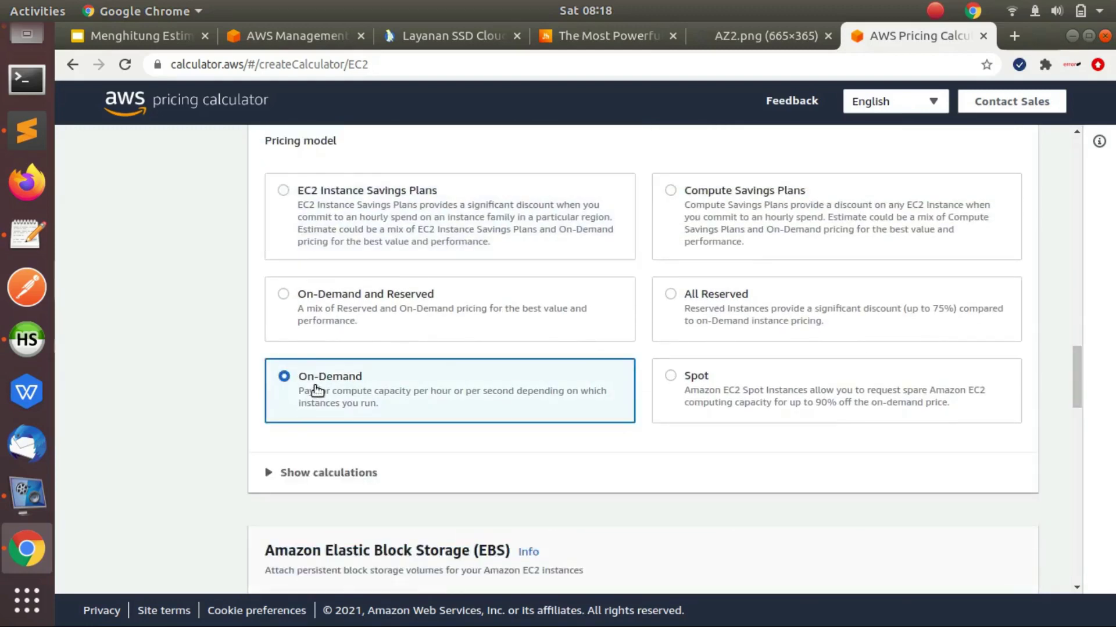
{"action": "left_click_drag", "start_coordinate": [1075, 374], "coordinate": [1077, 386]}
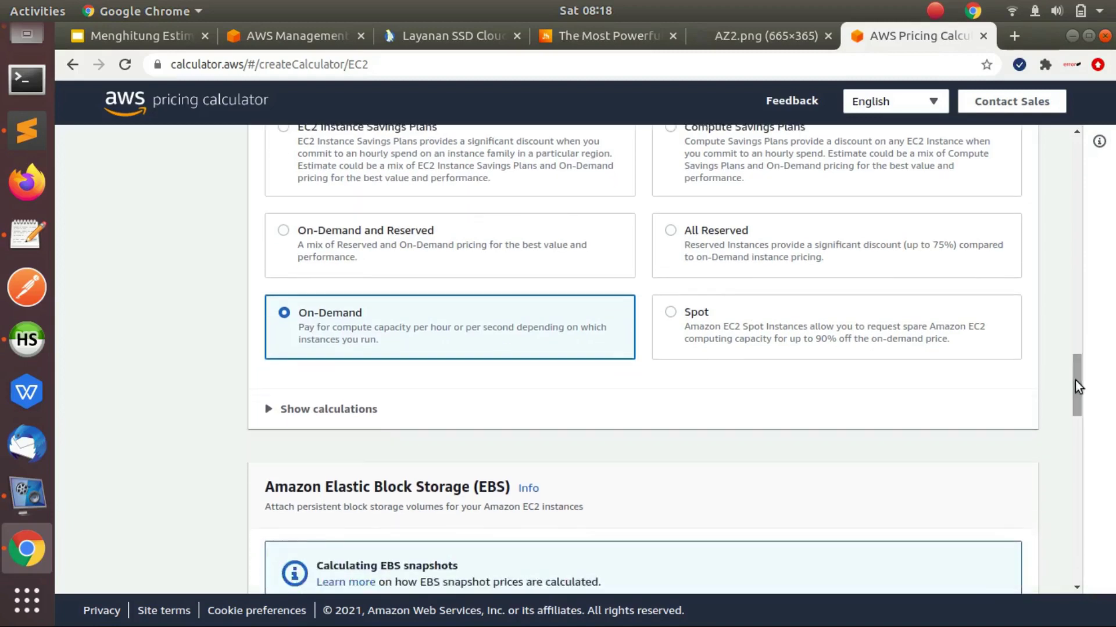
Show the calculations for the On-Demand pricing and examine the hourly cost, hours in a month and monthly total.
{"action": "left_click", "coordinate": [357, 408]}
{"action": "left_click_drag", "start_coordinate": [1075, 375], "coordinate": [1074, 381]}
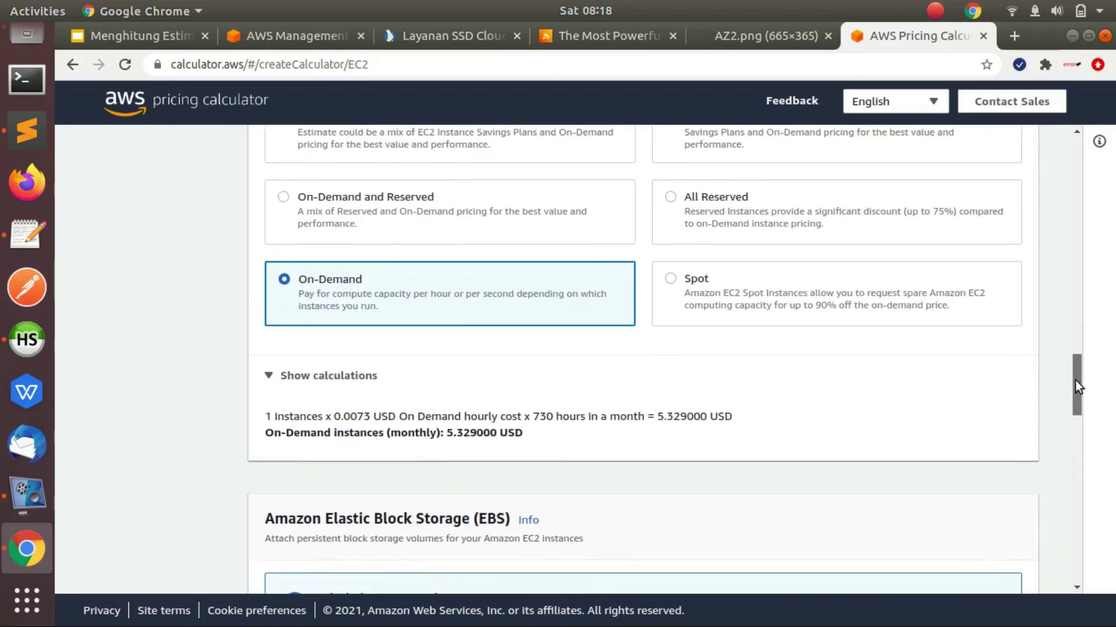
{"action": "double_click", "coordinate": [300, 419]}
{"action": "left_click_drag", "start_coordinate": [300, 419], "coordinate": [394, 417]}
{"action": "left_click", "coordinate": [394, 417]}
{"action": "left_click_drag", "start_coordinate": [535, 416], "coordinate": [642, 417]}
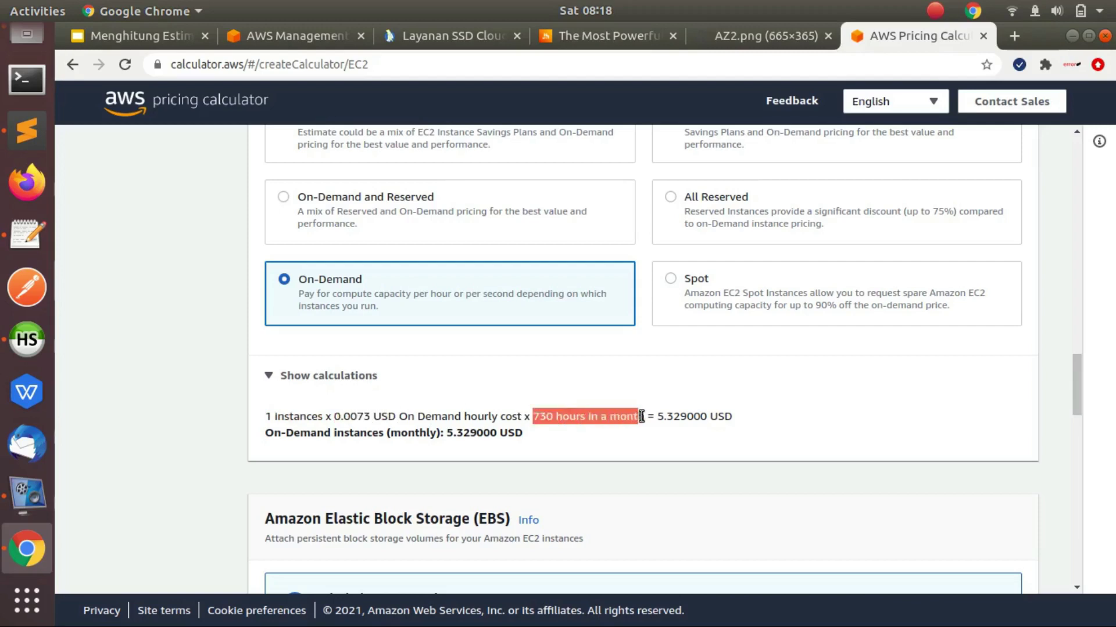
{"action": "left_click", "coordinate": [497, 441]}
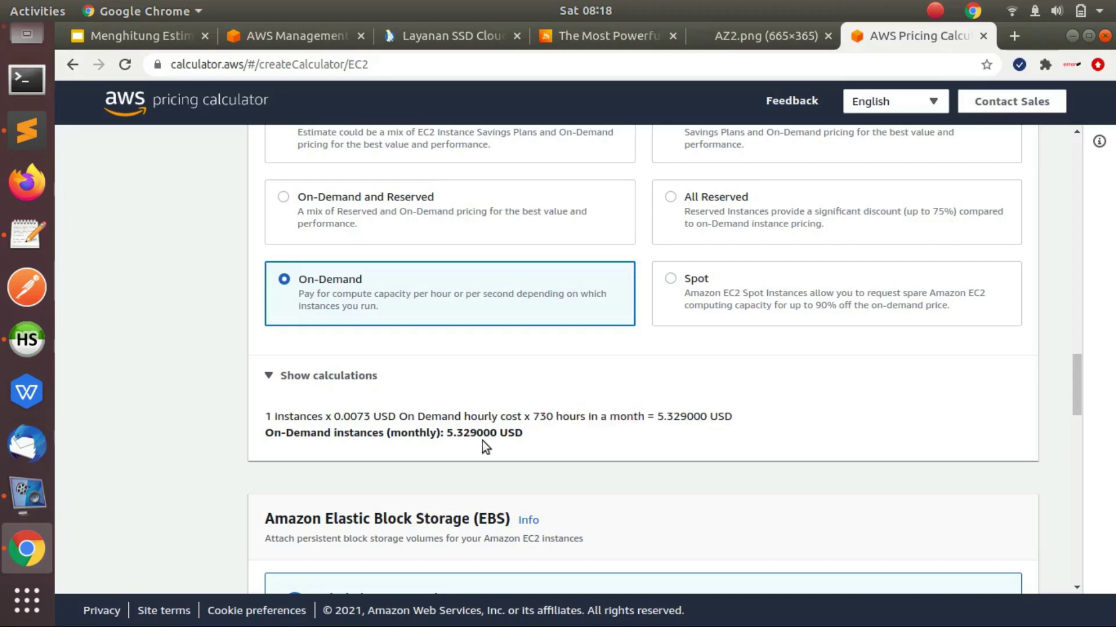
Open MATE Calculator and multiply 31 days by 24 hours to work out the hours in a month.
{"action": "left_click", "coordinate": [16, 5]}
{"action": "type", "text": "call"}
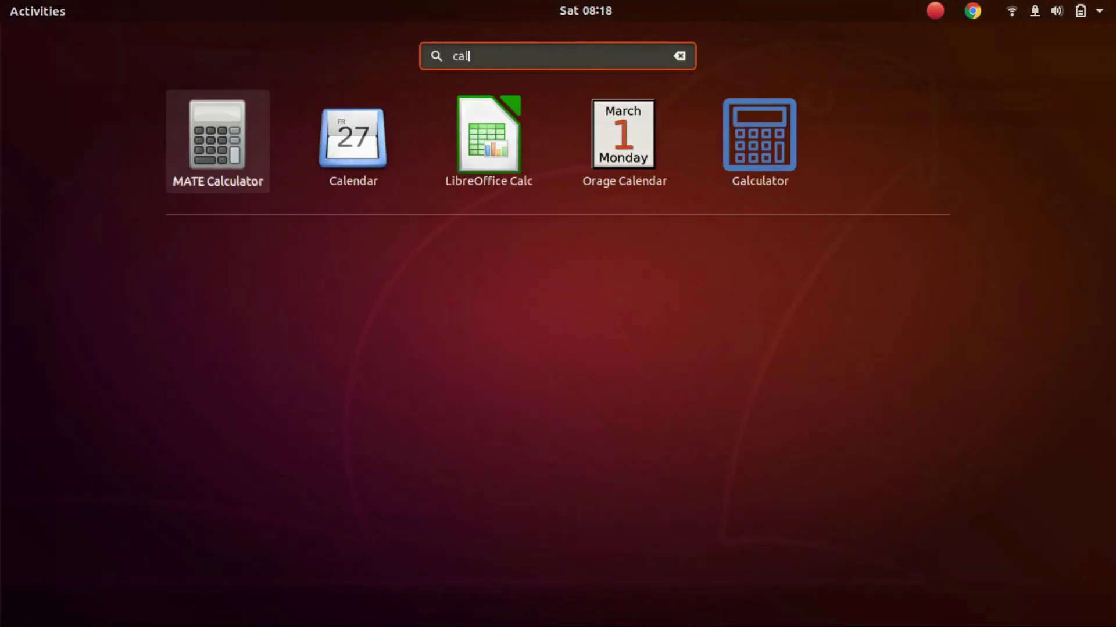
{"action": "key", "text": "Return"}
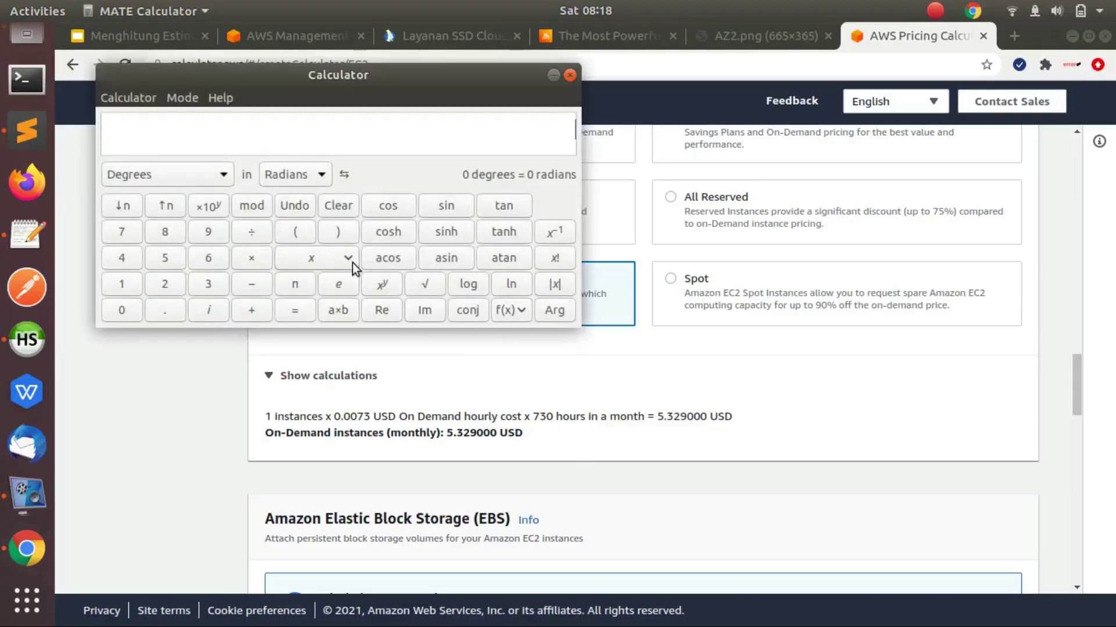
{"action": "left_click", "coordinate": [198, 285]}
{"action": "left_click", "coordinate": [122, 284]}
{"action": "left_click_drag", "start_coordinate": [264, 96], "coordinate": [370, 93]}
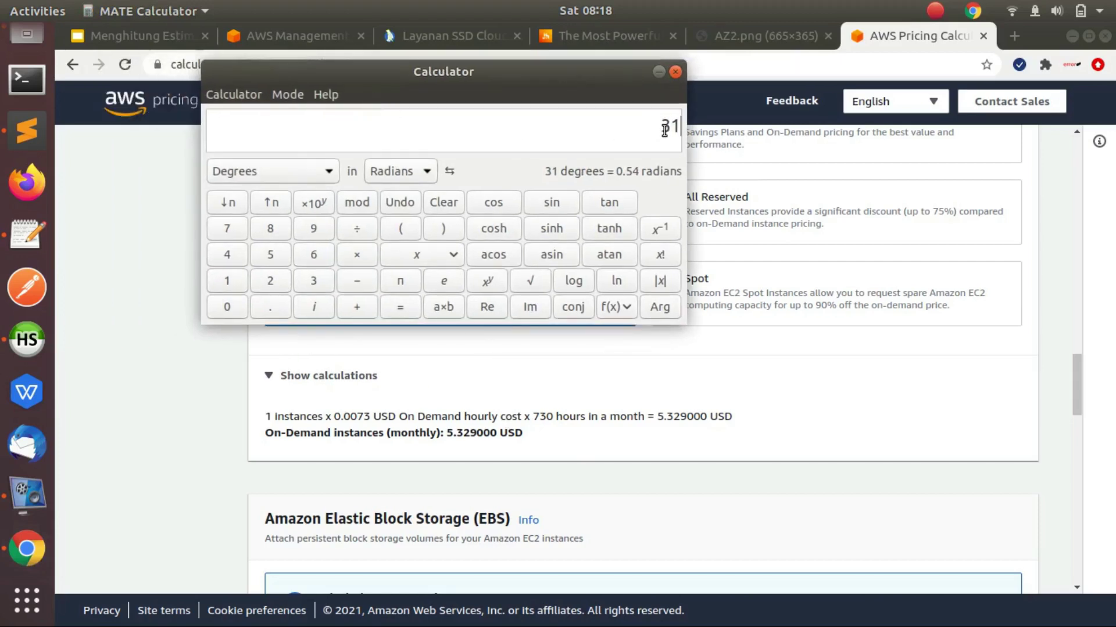
{"action": "left_click", "coordinate": [338, 257]}
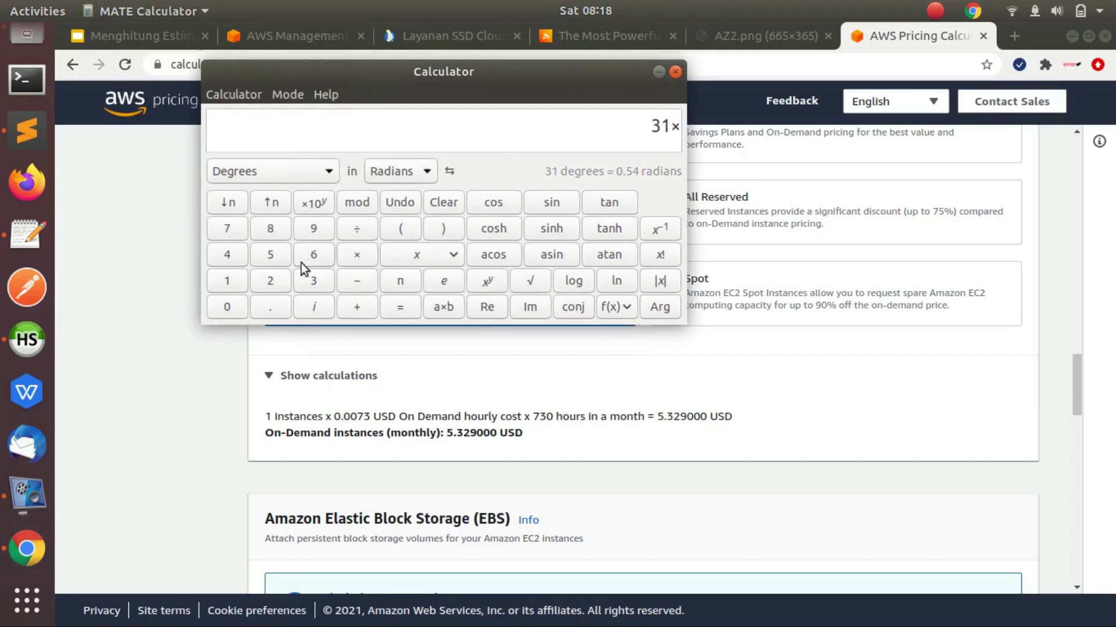
{"action": "left_click", "coordinate": [267, 279]}
{"action": "left_click", "coordinate": [222, 256]}
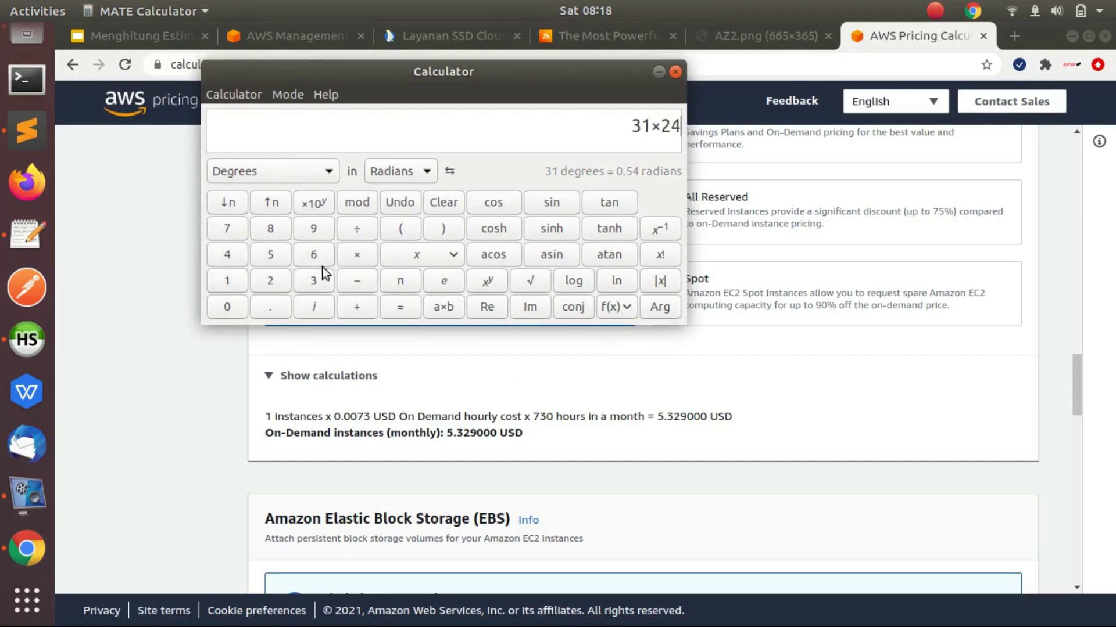
{"action": "left_click", "coordinate": [396, 308]}
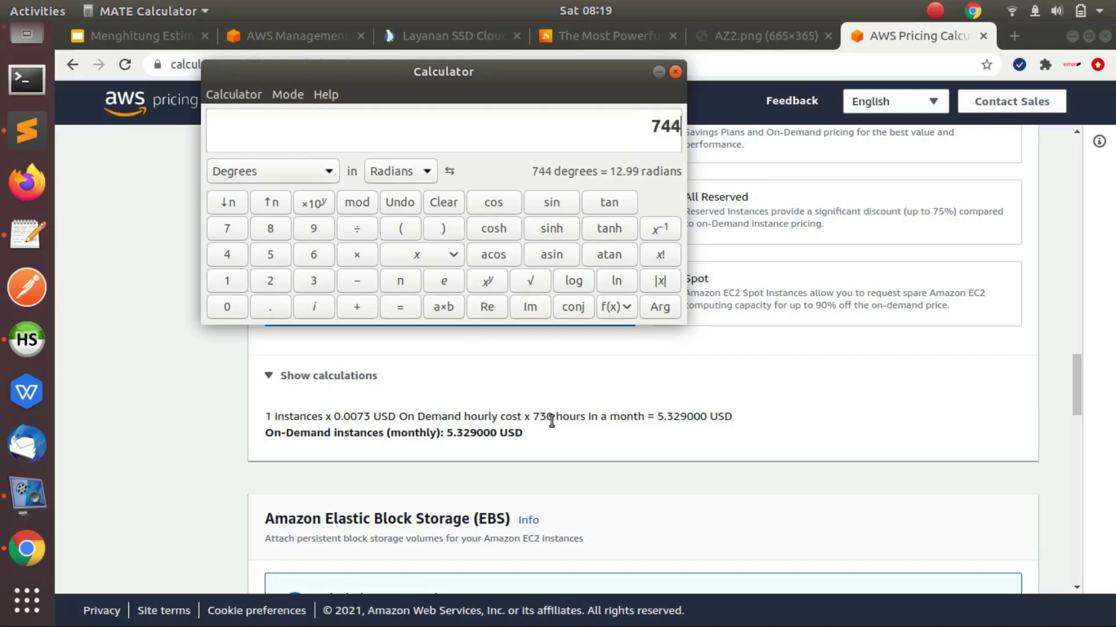
Return to the AWS Pricing Calculator and check the monthly hours, hourly rate and monthly total in the On-Demand calculation.
{"action": "left_click_drag", "start_coordinate": [537, 418], "coordinate": [605, 417]}
{"action": "left_click", "coordinate": [424, 416]}
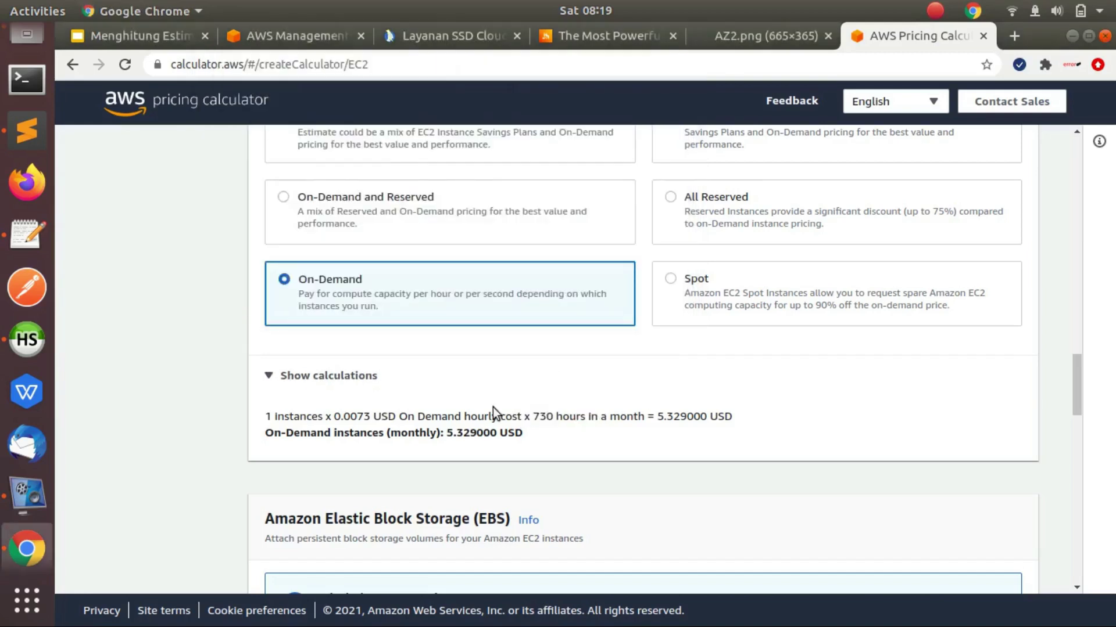
{"action": "left_click_drag", "start_coordinate": [335, 417], "coordinate": [417, 416]}
{"action": "left_click", "coordinate": [417, 416]}
{"action": "left_click_drag", "start_coordinate": [533, 417], "coordinate": [645, 417]}
{"action": "left_click", "coordinate": [645, 418]}
{"action": "left_click_drag", "start_coordinate": [1076, 373], "coordinate": [1076, 385]}
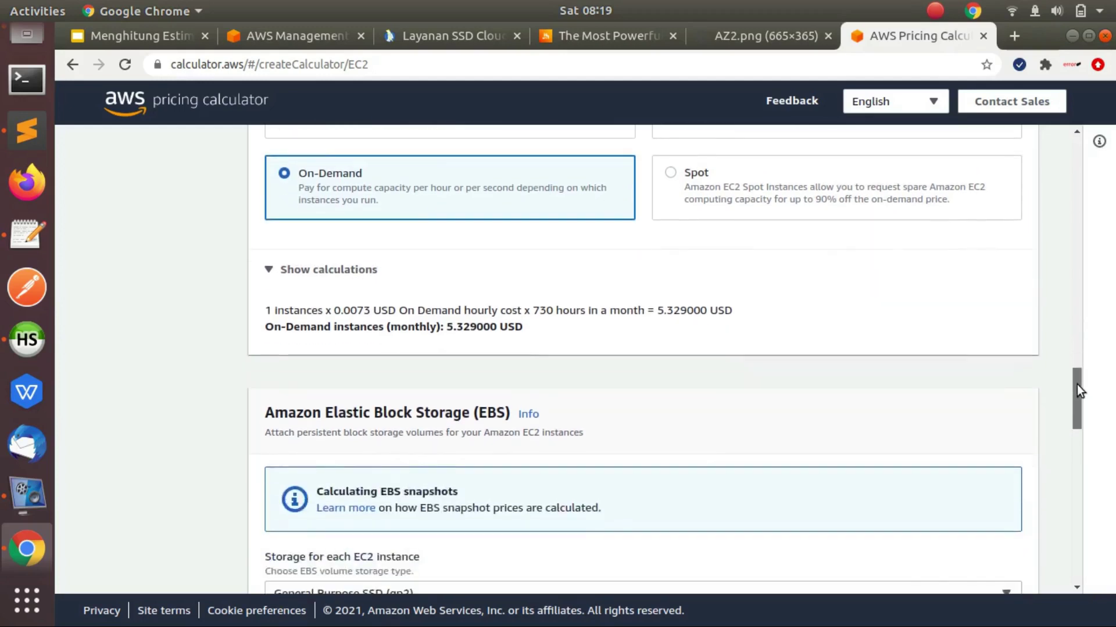
{"action": "left_click_drag", "start_coordinate": [447, 332], "coordinate": [522, 327]}
{"action": "left_click", "coordinate": [522, 326]}
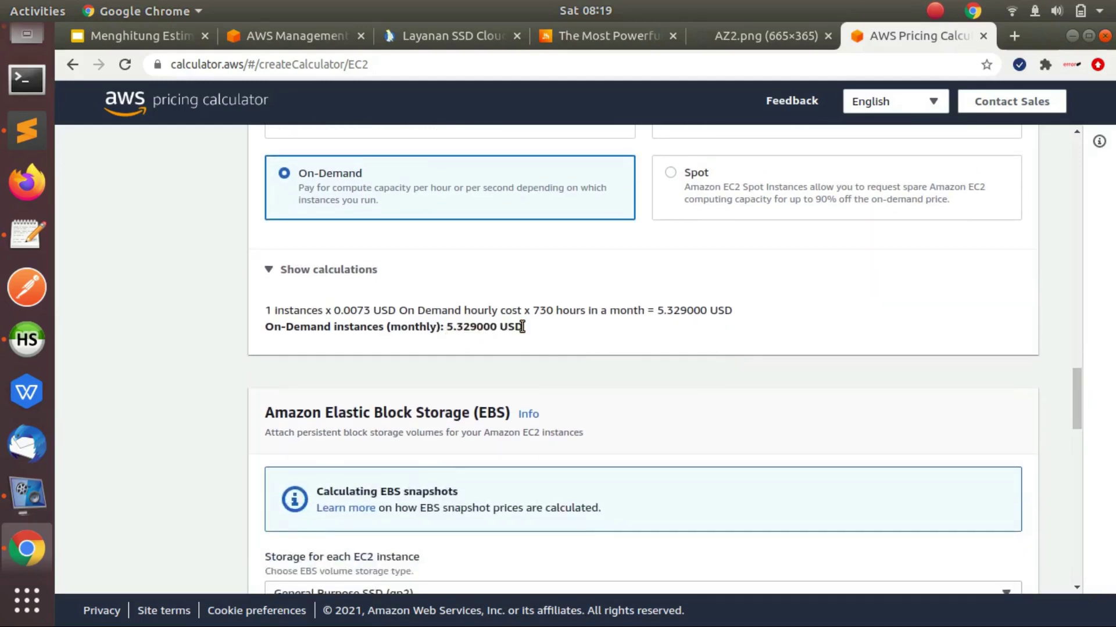
{"action": "left_click_drag", "start_coordinate": [446, 326], "coordinate": [545, 334]}
{"action": "left_click", "coordinate": [545, 327]}
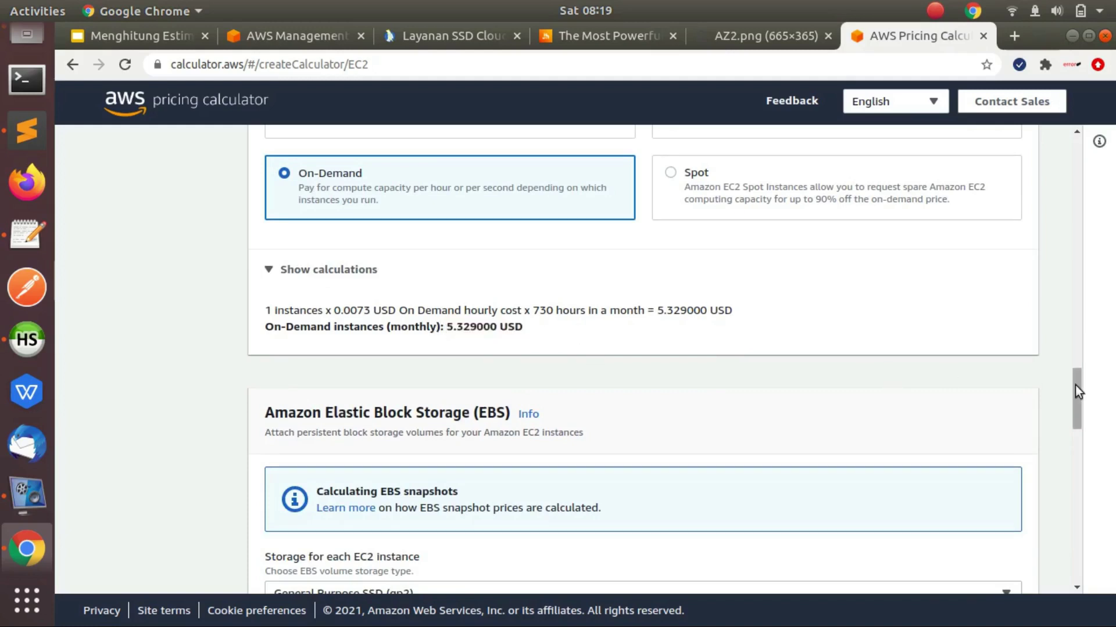
Review the volume types in the Amazon Elastic Block Storage (EBS) section and choose General Purpose SSD (gp2) as the storage.
{"action": "left_click_drag", "start_coordinate": [1075, 391], "coordinate": [1076, 407]}
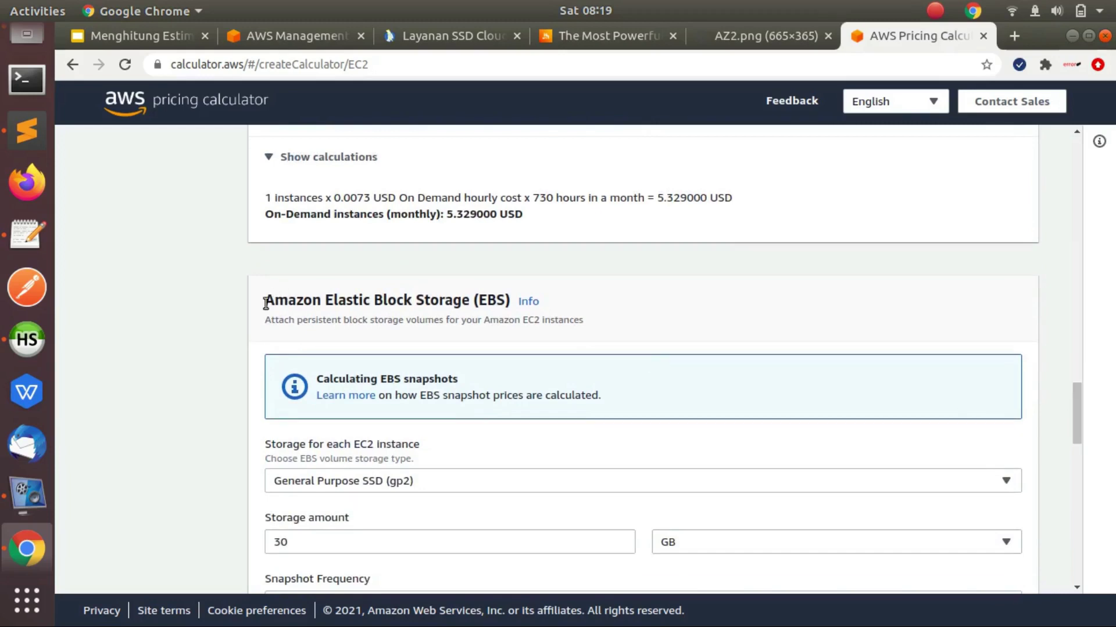
{"action": "left_click_drag", "start_coordinate": [510, 302], "coordinate": [333, 307]}
{"action": "left_click", "coordinate": [334, 307]}
{"action": "left_click_drag", "start_coordinate": [1072, 402], "coordinate": [1072, 420]}
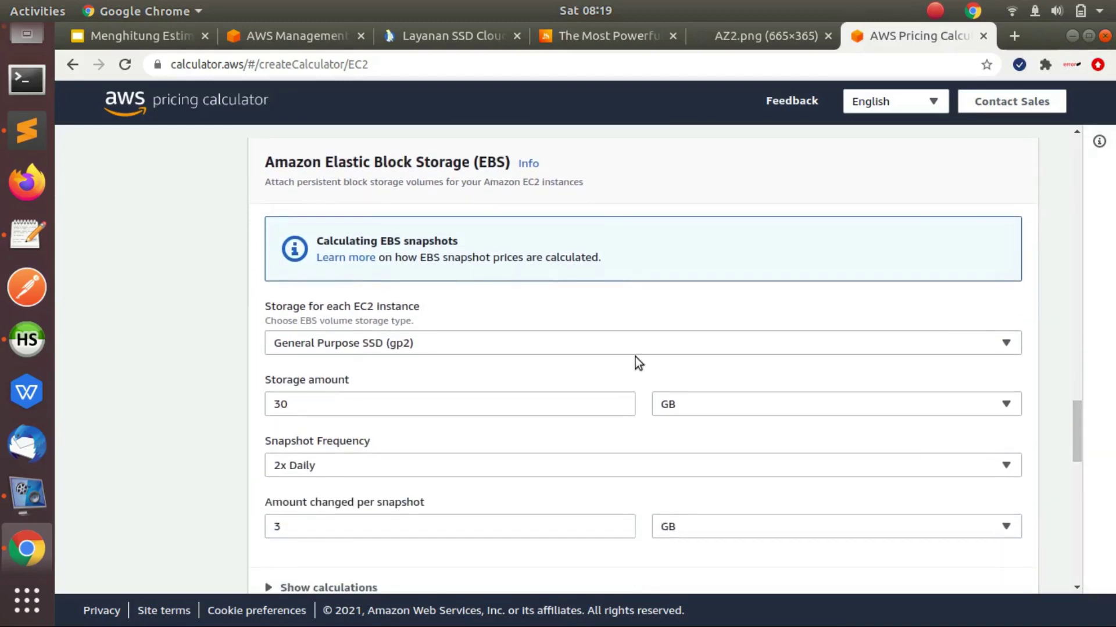
{"action": "left_click", "coordinate": [293, 351]}
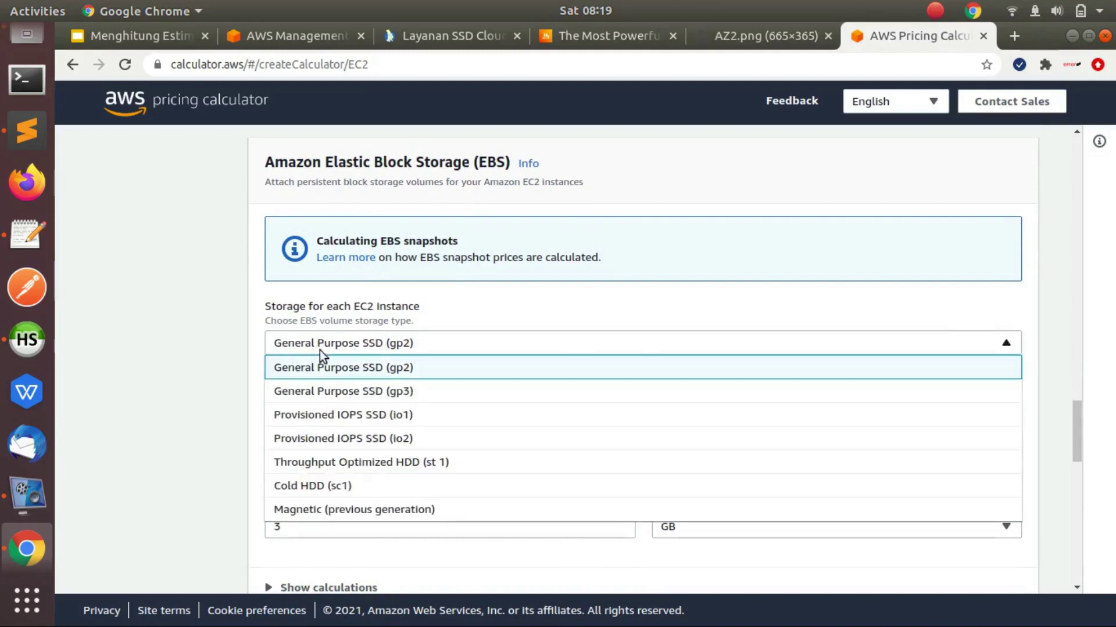
{"action": "left_click", "coordinate": [408, 362]}
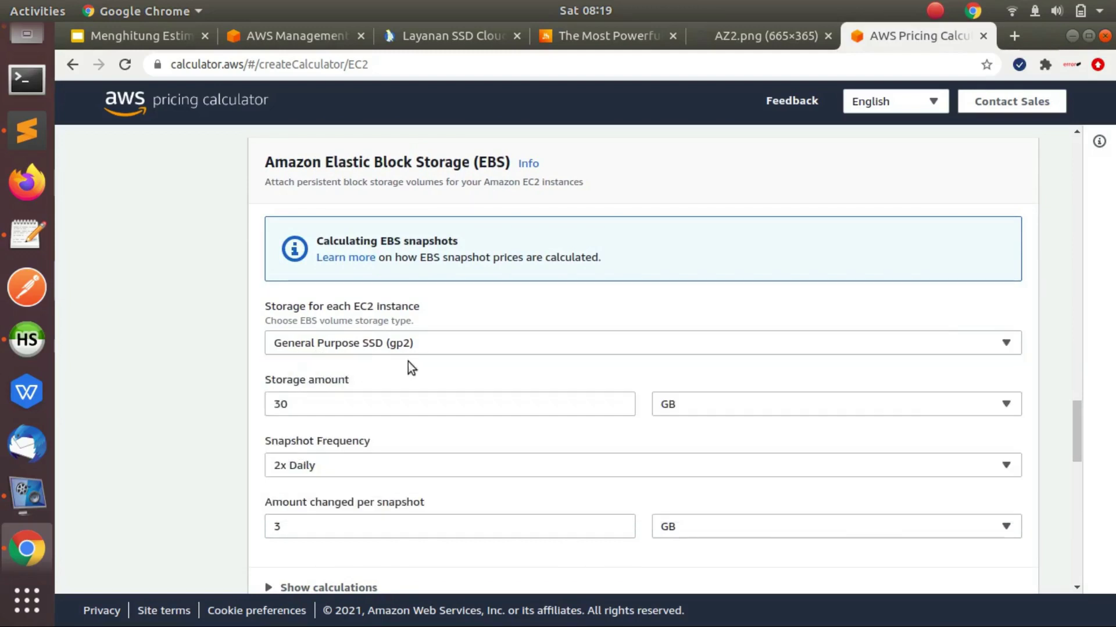
{"action": "left_click", "coordinate": [437, 349]}
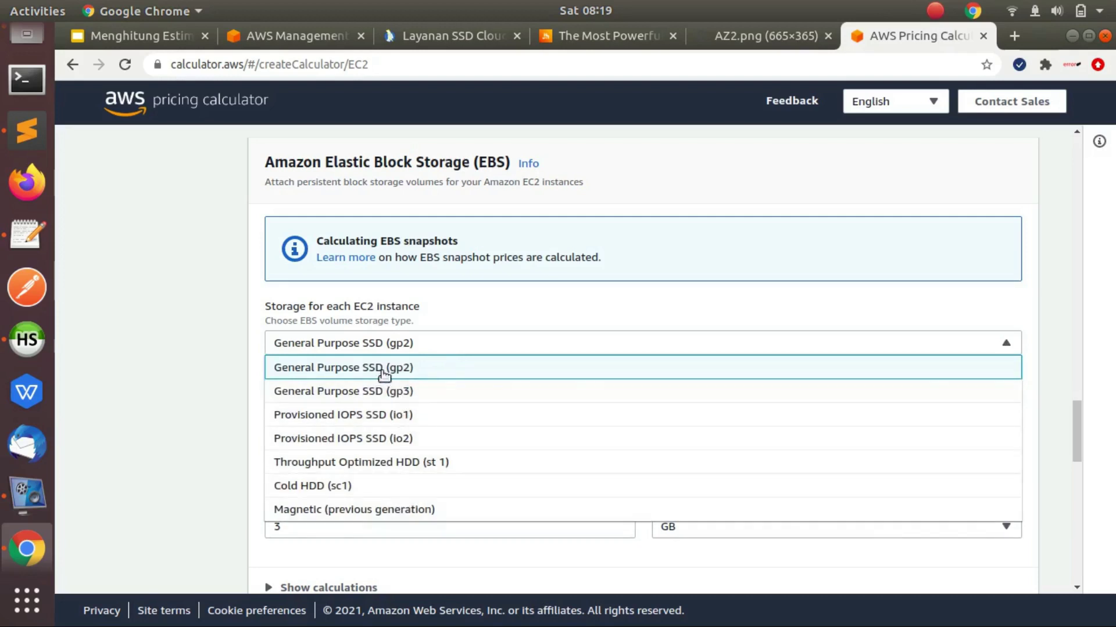
{"action": "left_click", "coordinate": [416, 369]}
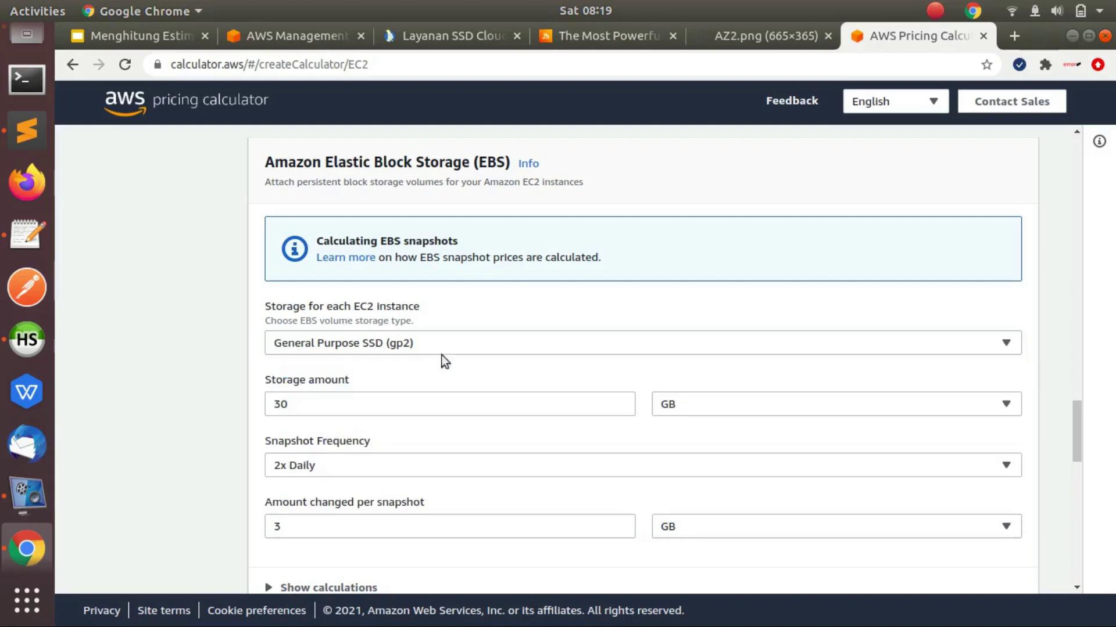
{"action": "left_click_drag", "start_coordinate": [1076, 425], "coordinate": [1076, 431]}
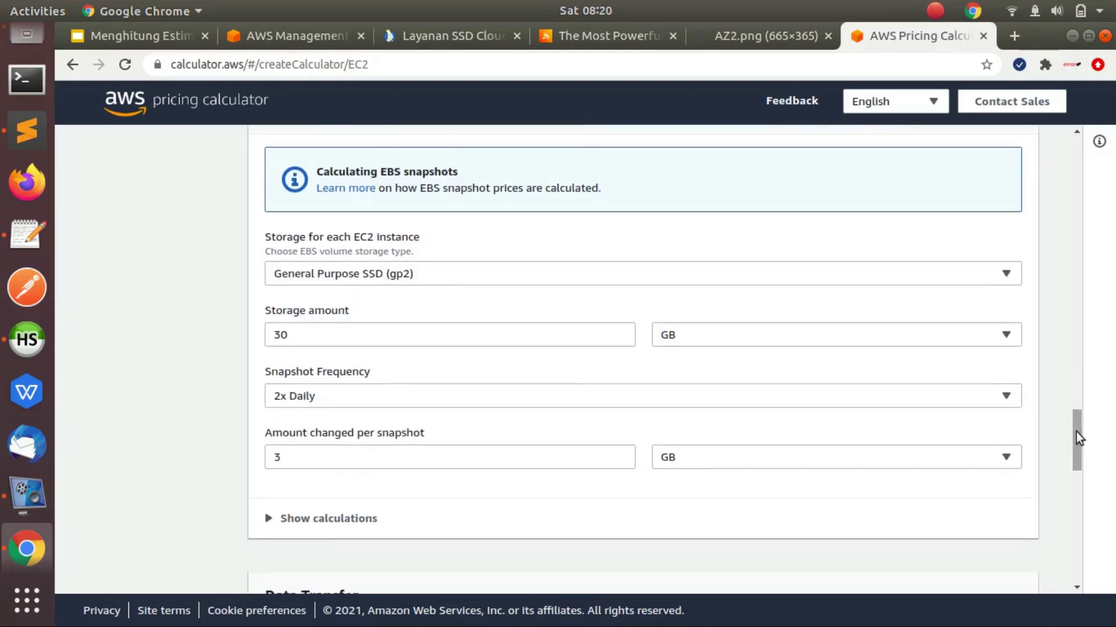
{"action": "left_click", "coordinate": [479, 274]}
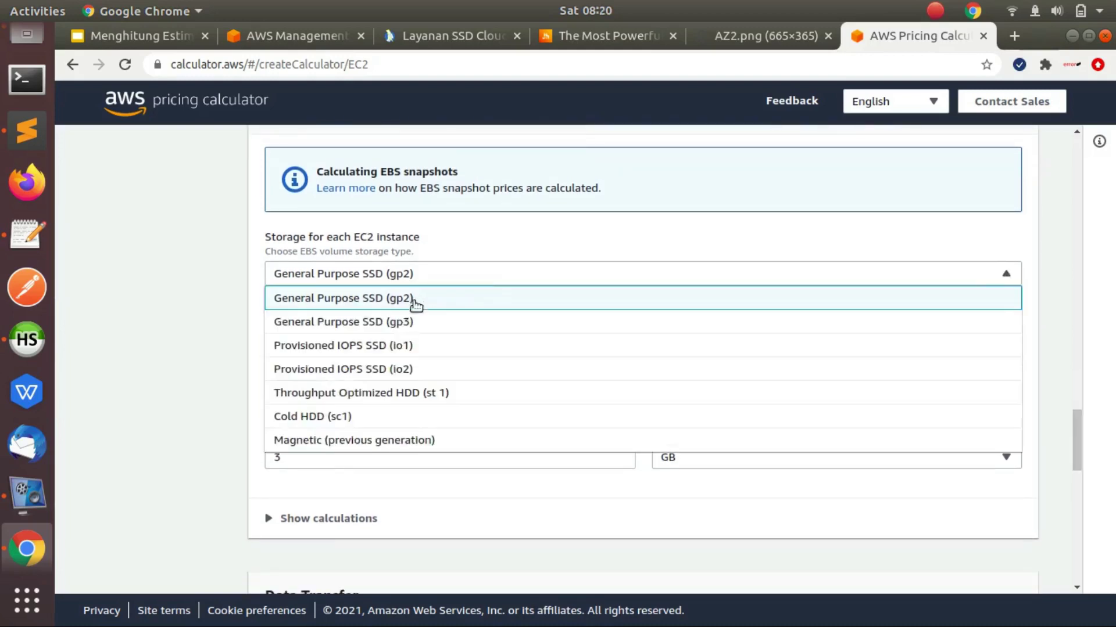
{"action": "left_click", "coordinate": [397, 299]}
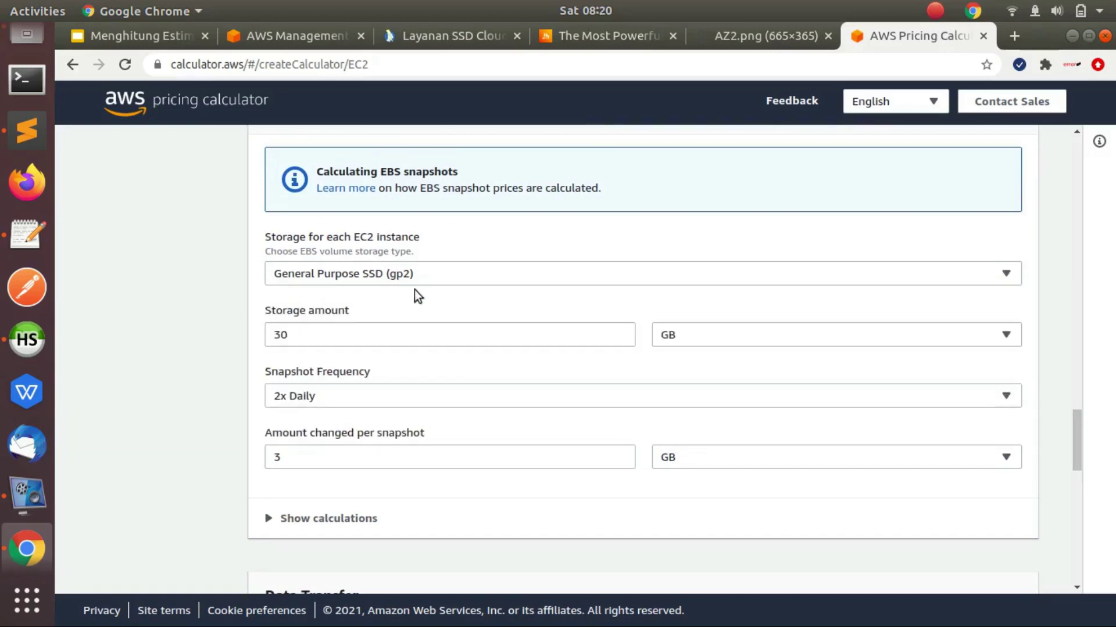
Set the EBS storage amount for each EC2 instance to 10 GB.
{"action": "left_click", "coordinate": [271, 332]}
{"action": "left_click_drag", "start_coordinate": [319, 331], "coordinate": [235, 333]}
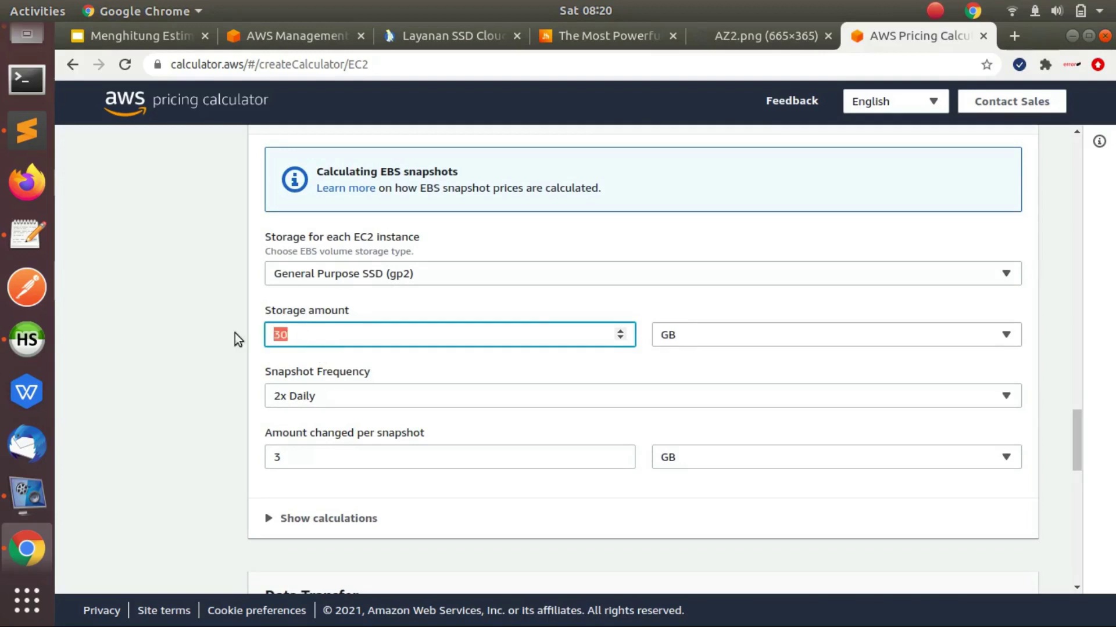
{"action": "scroll", "coordinate": [1080, 437], "scroll_direction": "down", "scroll_amount": 1}
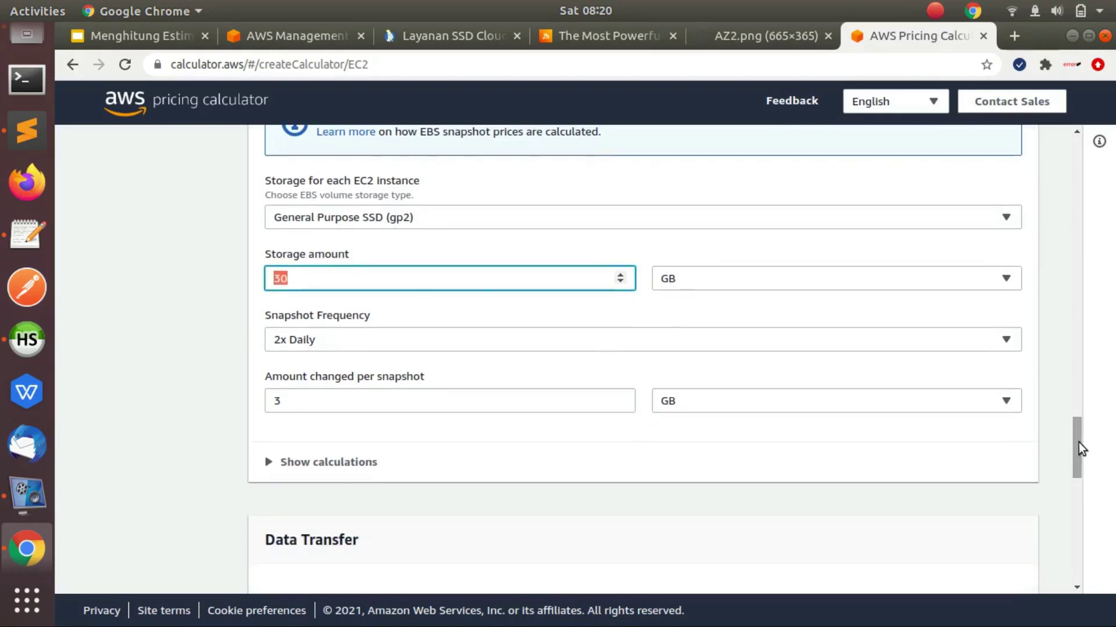
{"action": "type", "text": "10"}
{"action": "left_click", "coordinate": [533, 244]}
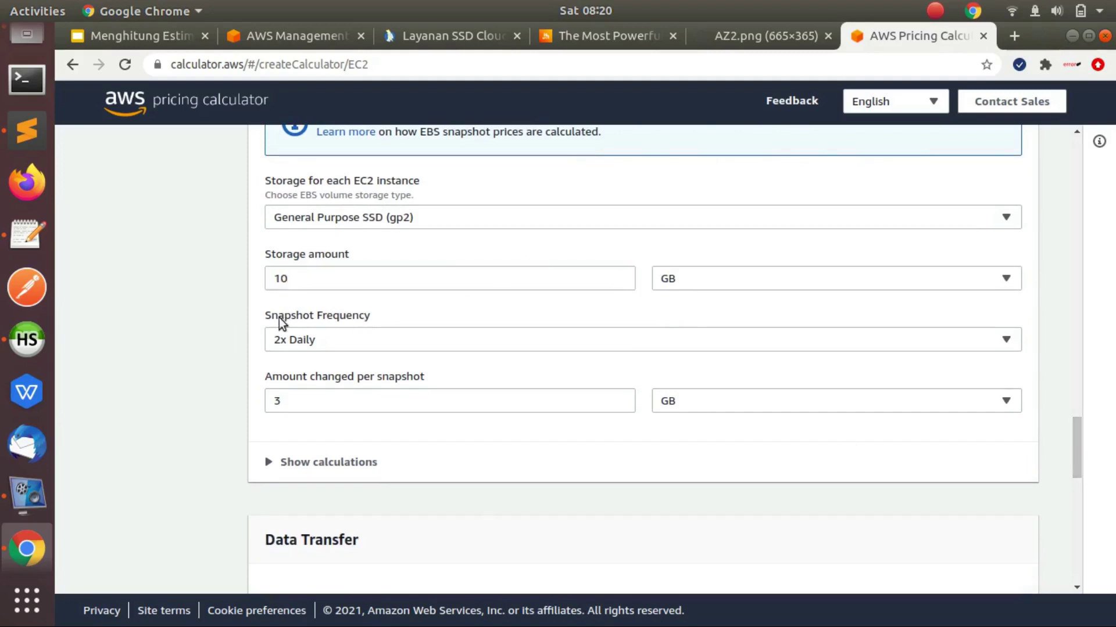
Review the snapshot frequency options for the EBS volume and choose No snapshot storage.
{"action": "left_click", "coordinate": [410, 341]}
{"action": "left_click", "coordinate": [399, 322]}
{"action": "left_click", "coordinate": [378, 336]}
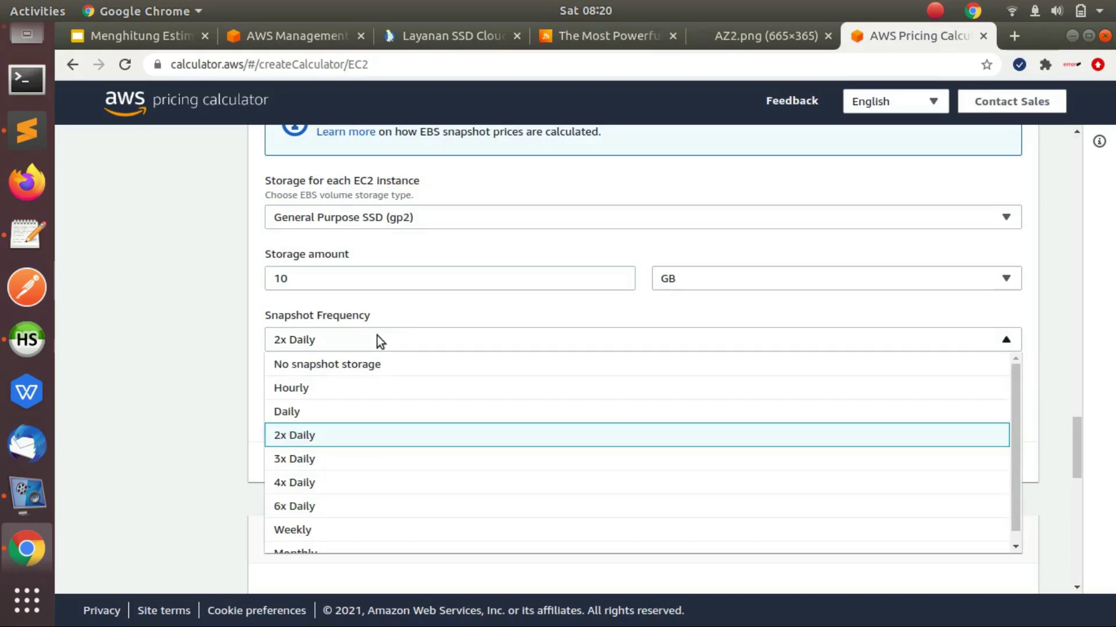
{"action": "left_click", "coordinate": [397, 324]}
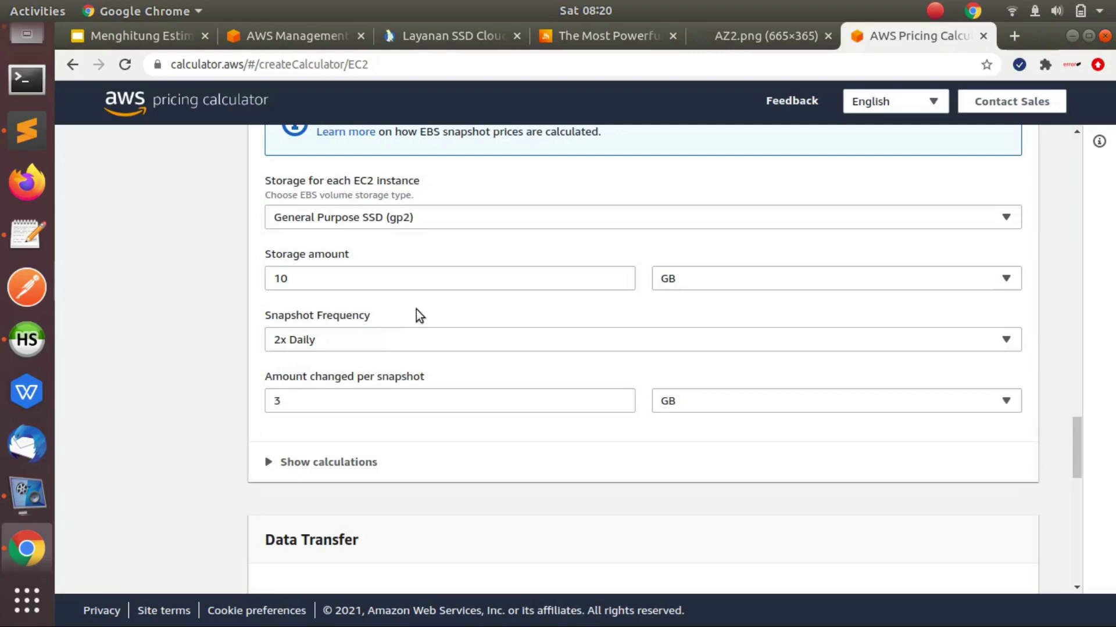
{"action": "left_click", "coordinate": [437, 343]}
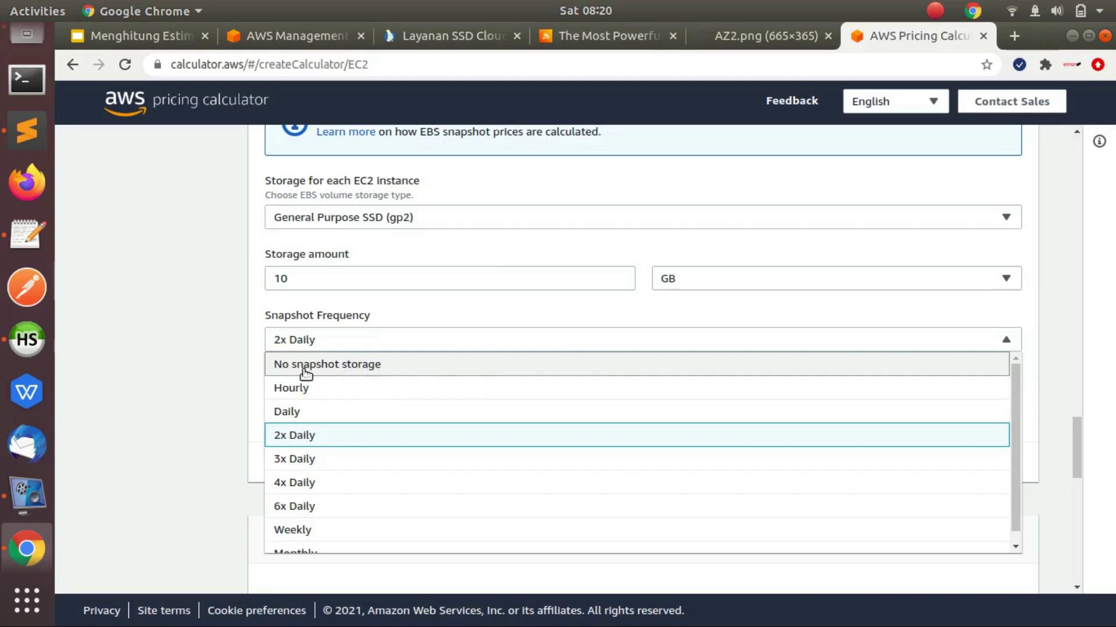
{"action": "left_click", "coordinate": [359, 372]}
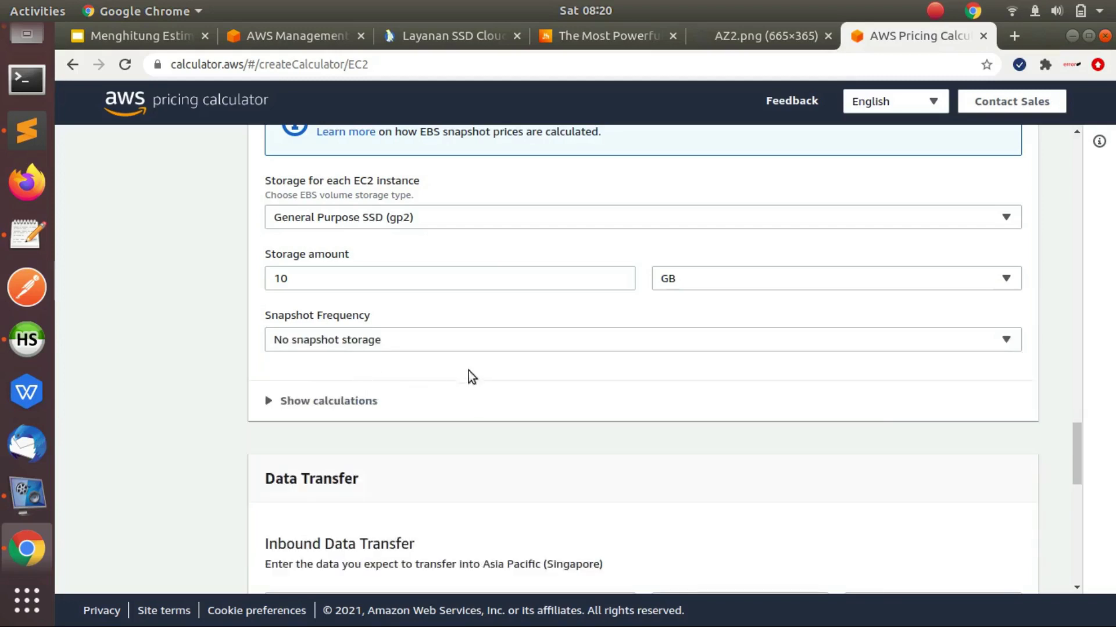
Show the EBS cost calculations and examine how the EC2 hours are converted into instance months.
{"action": "left_click", "coordinate": [318, 401]}
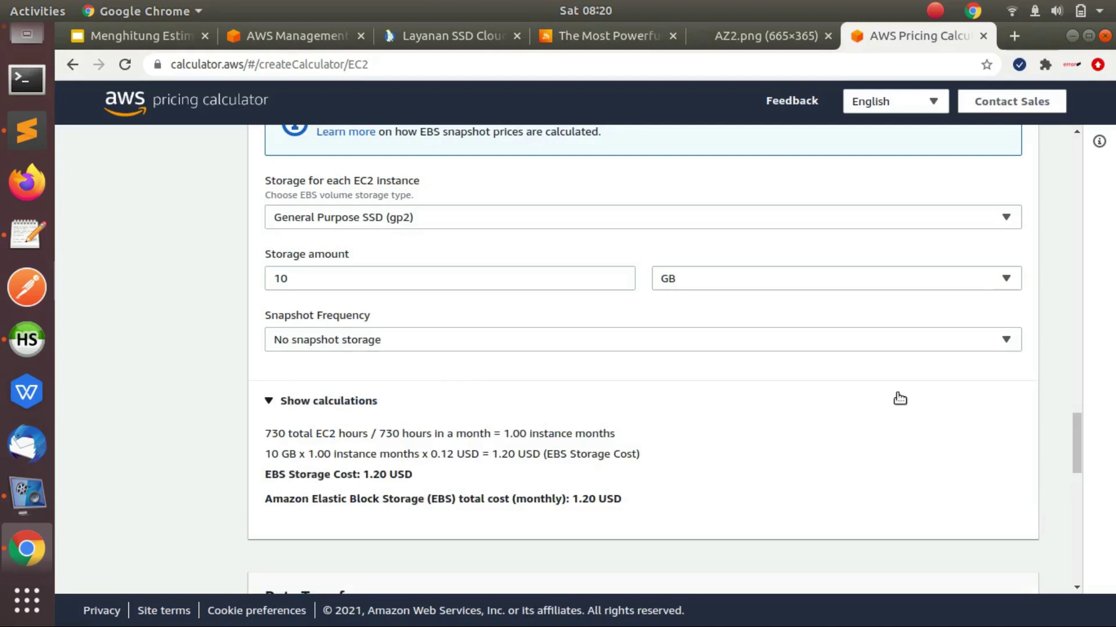
{"action": "left_click_drag", "start_coordinate": [1075, 425], "coordinate": [1082, 438]}
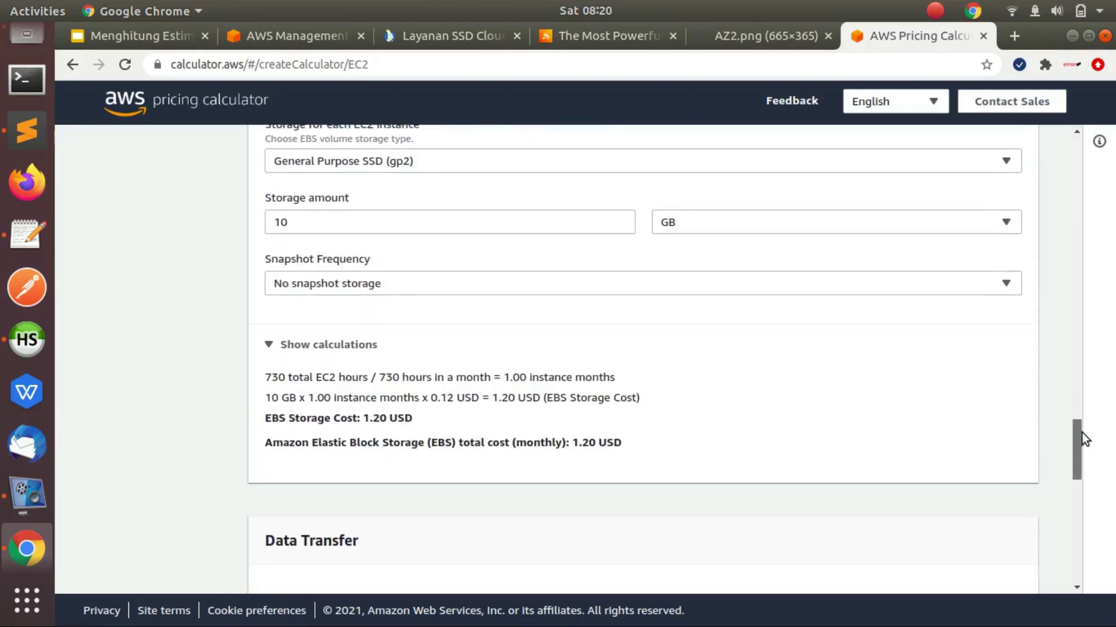
{"action": "left_click_drag", "start_coordinate": [269, 384], "coordinate": [535, 418]}
{"action": "left_click", "coordinate": [534, 417]}
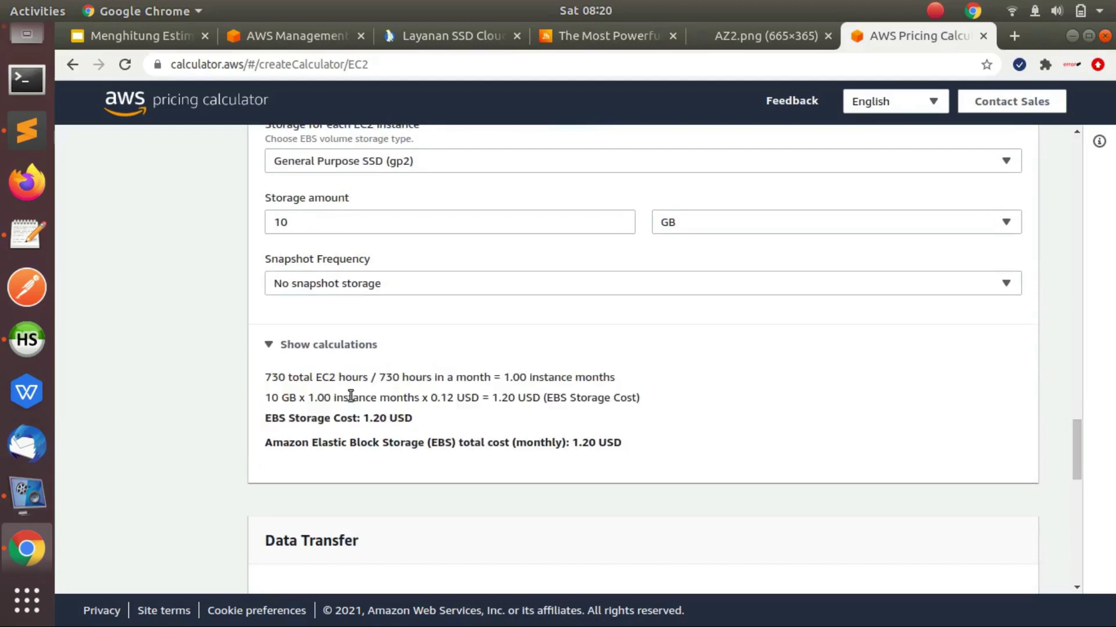
{"action": "left_click_drag", "start_coordinate": [262, 378], "coordinate": [371, 383]}
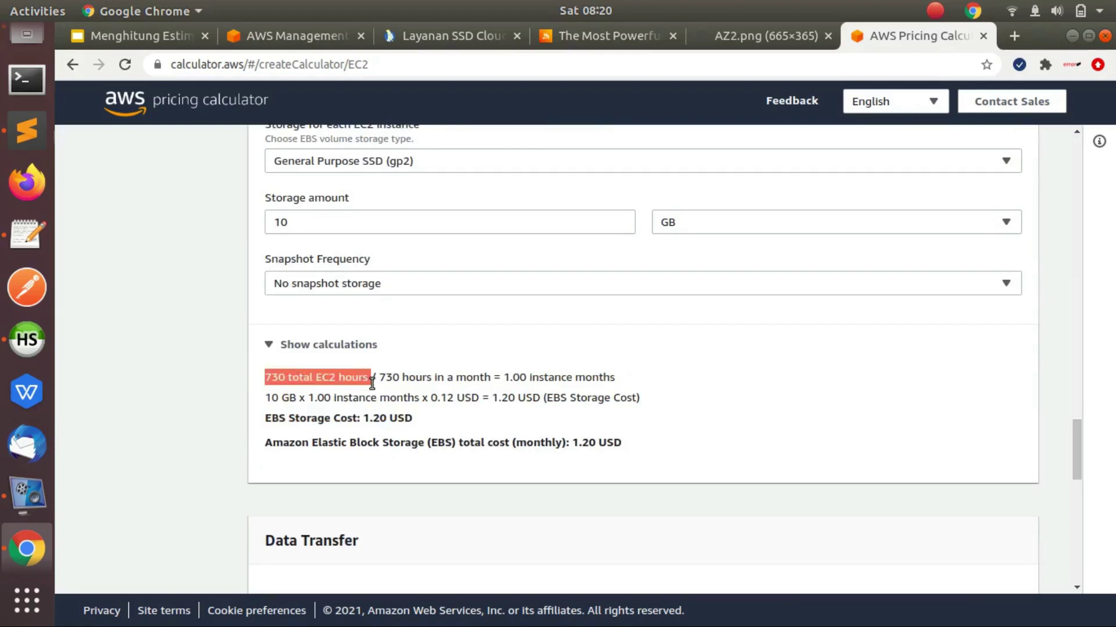
{"action": "left_click", "coordinate": [372, 384]}
{"action": "left_click_drag", "start_coordinate": [384, 378], "coordinate": [438, 379]}
{"action": "left_click", "coordinate": [484, 379]}
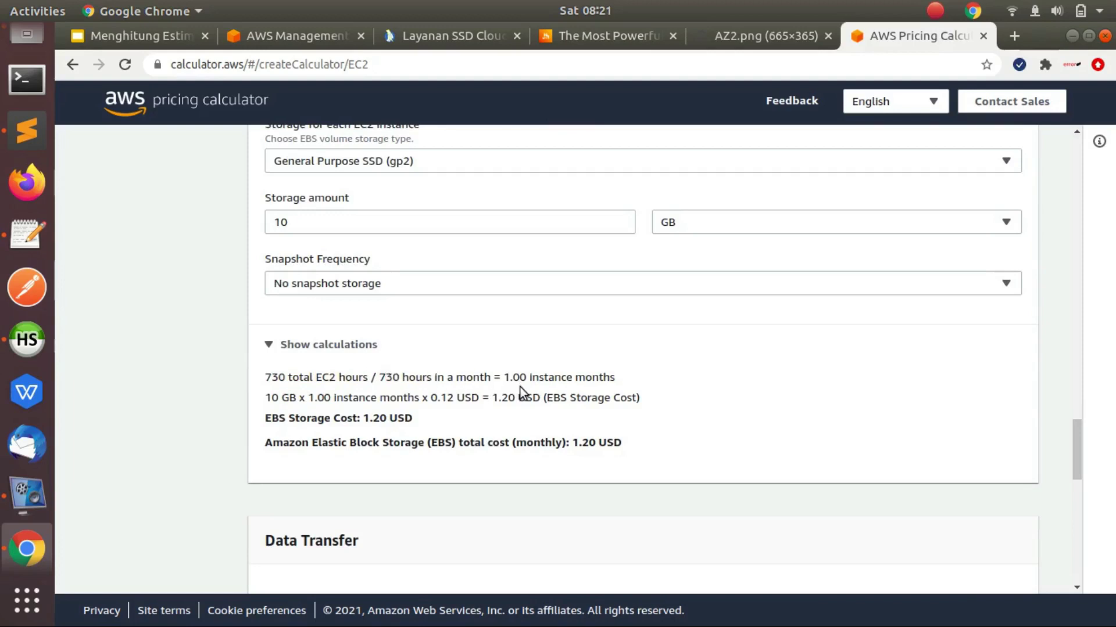
{"action": "left_click_drag", "start_coordinate": [501, 378], "coordinate": [619, 381]}
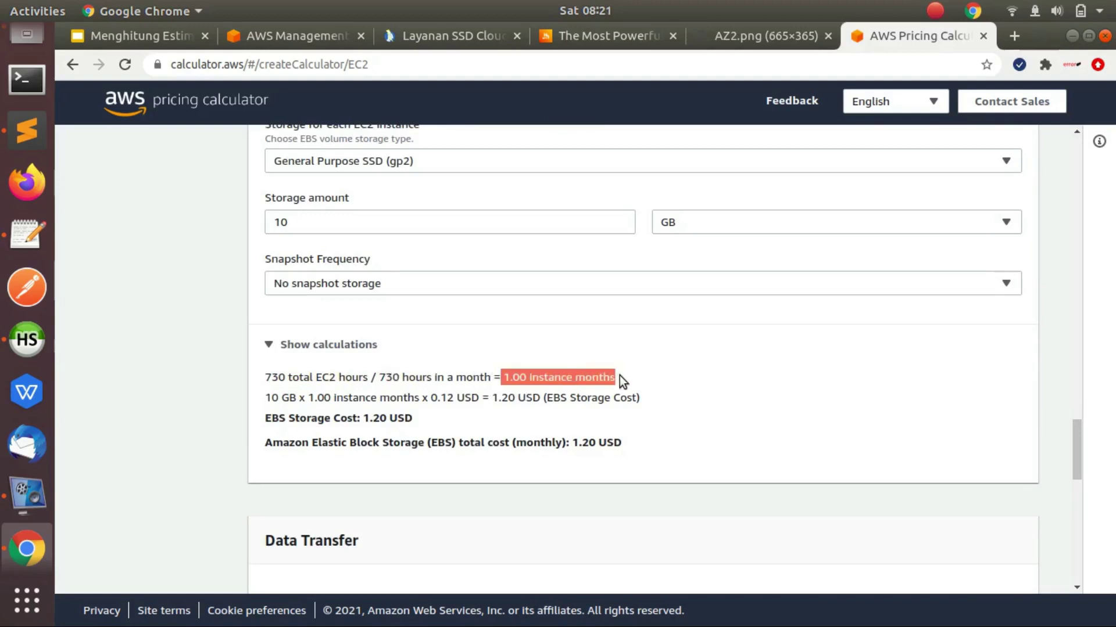
Examine how the EBS storage cost is calculated from storage size, instance months and price per GB, including the monthly EBS total.
{"action": "left_click", "coordinate": [620, 380]}
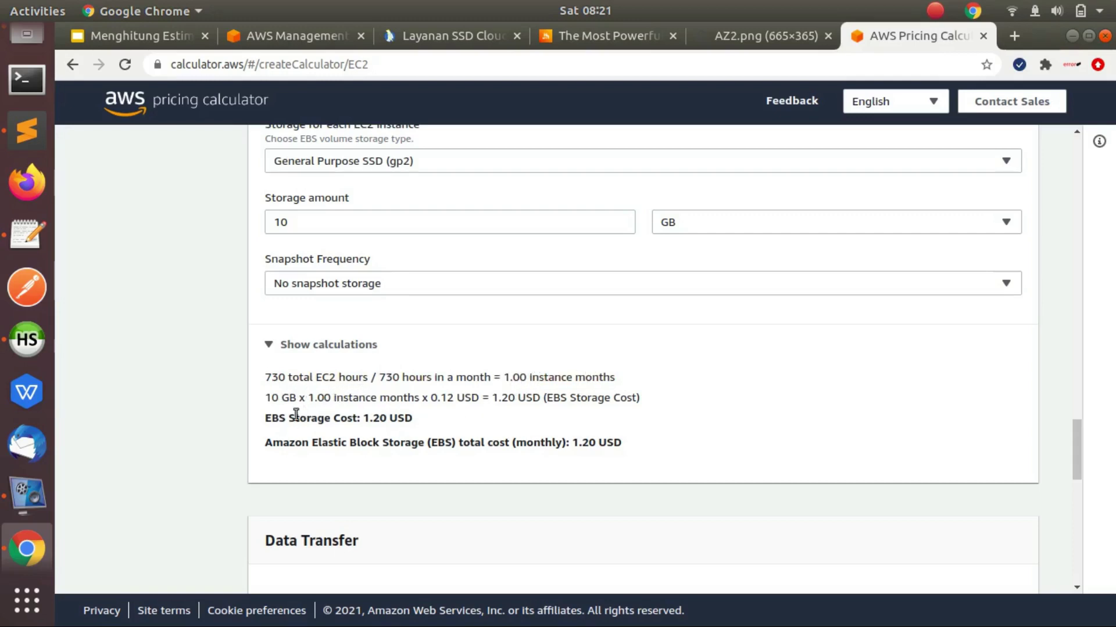
{"action": "left_click_drag", "start_coordinate": [311, 397], "coordinate": [417, 398]}
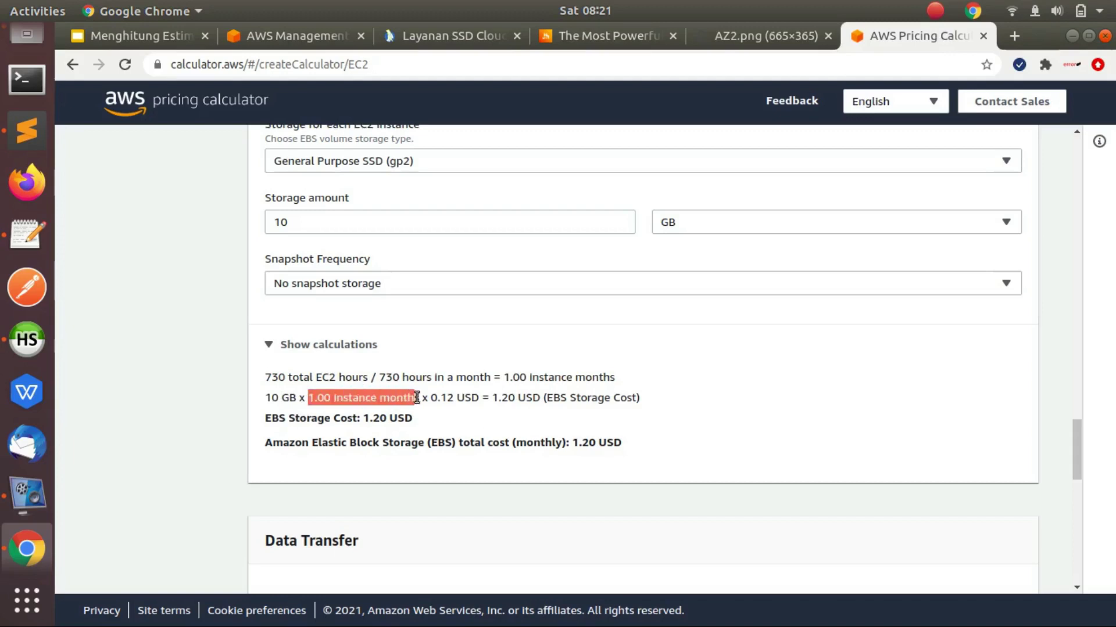
{"action": "left_click_drag", "start_coordinate": [266, 398], "coordinate": [305, 398]}
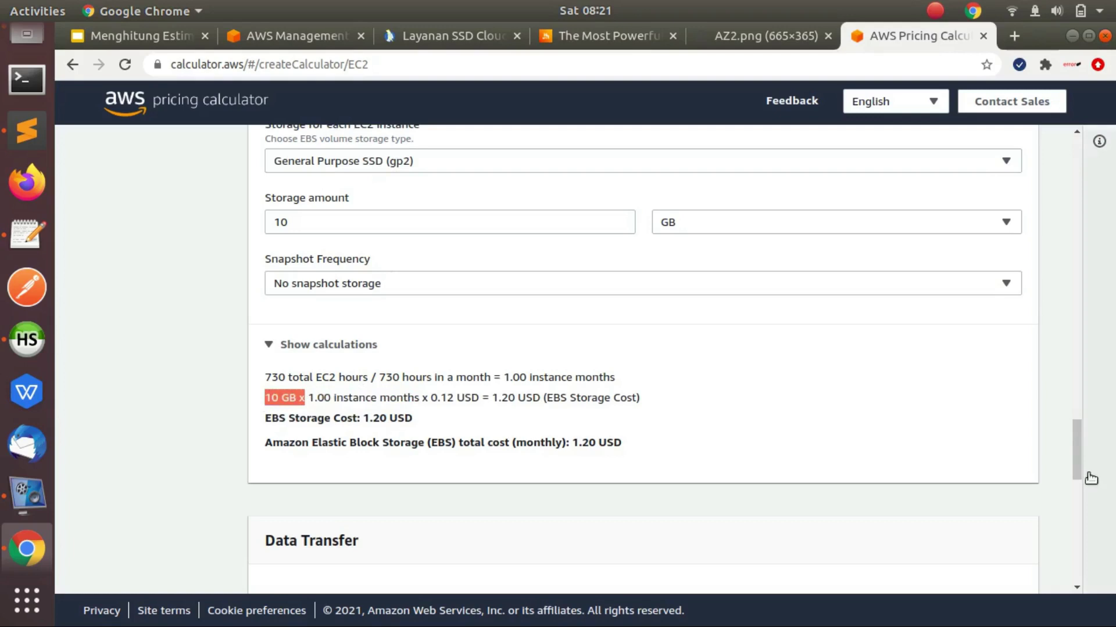
{"action": "left_click_drag", "start_coordinate": [1081, 443], "coordinate": [1079, 437]}
{"action": "left_click_drag", "start_coordinate": [324, 448], "coordinate": [405, 449]}
{"action": "left_click", "coordinate": [424, 447]}
{"action": "left_click_drag", "start_coordinate": [439, 447], "coordinate": [480, 450]}
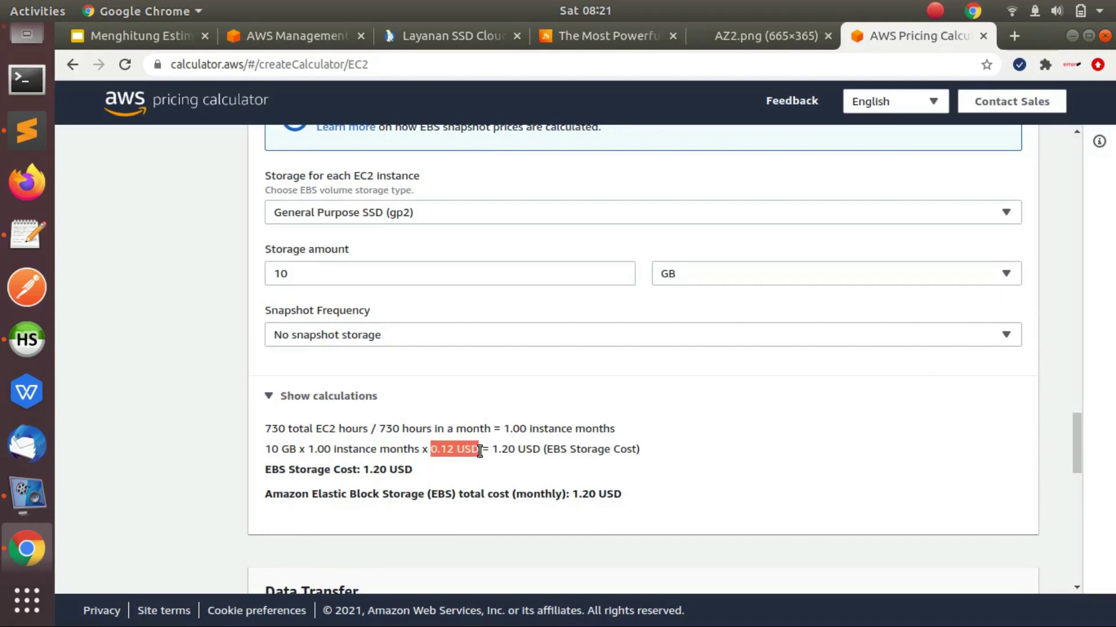
{"action": "left_click", "coordinate": [440, 450]}
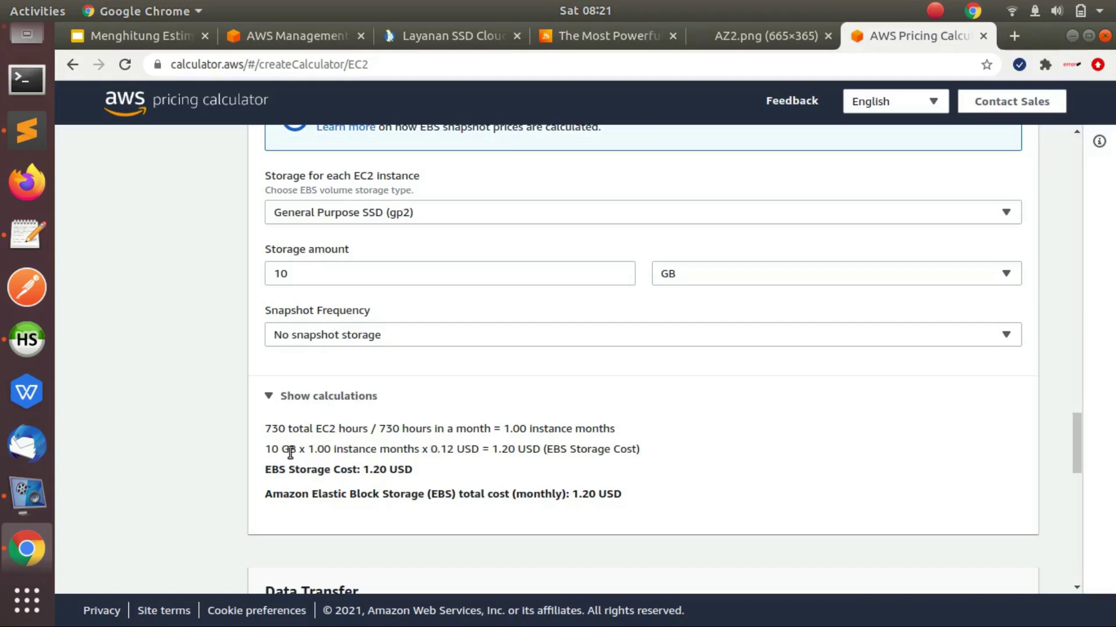
{"action": "left_click_drag", "start_coordinate": [268, 447], "coordinate": [415, 449]}
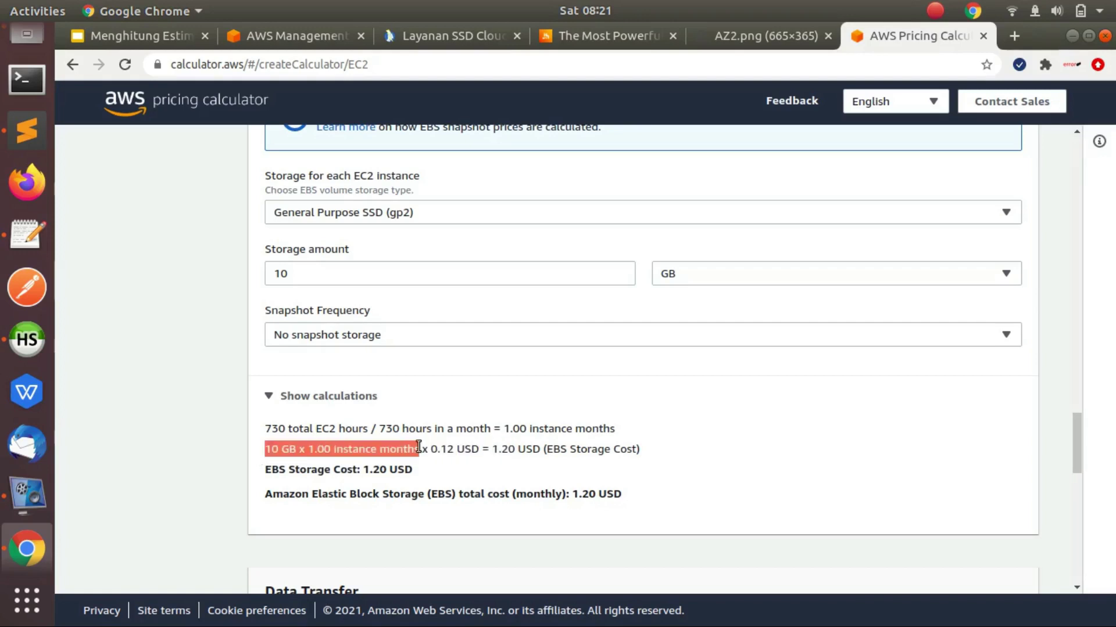
{"action": "left_click", "coordinate": [454, 447]}
{"action": "left_click_drag", "start_coordinate": [492, 449], "coordinate": [515, 451]}
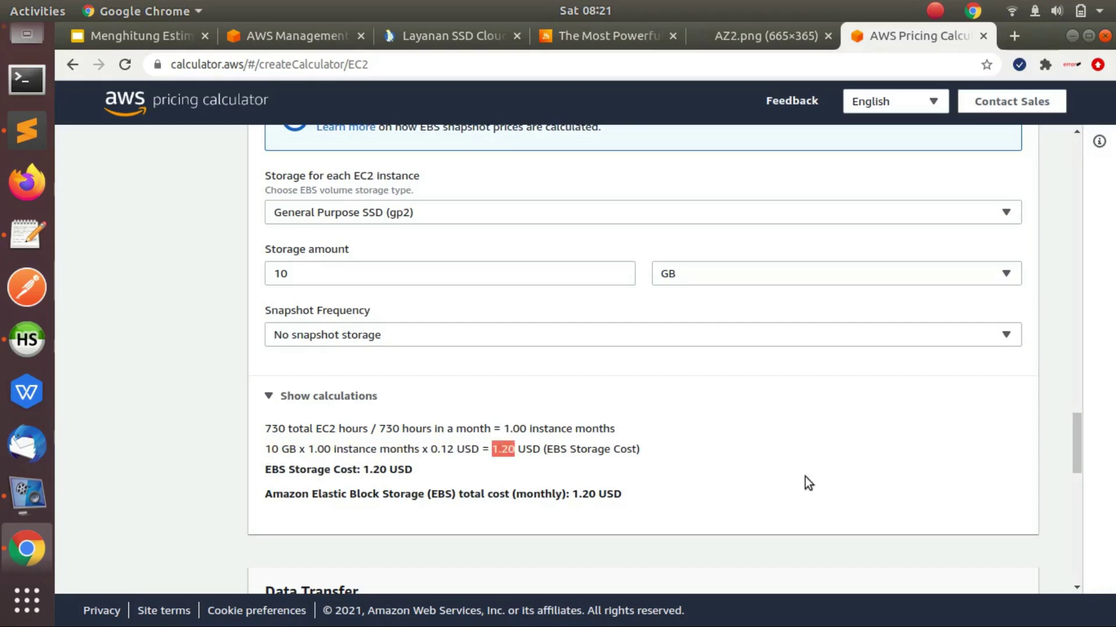
{"action": "left_click_drag", "start_coordinate": [1076, 432], "coordinate": [1076, 455]}
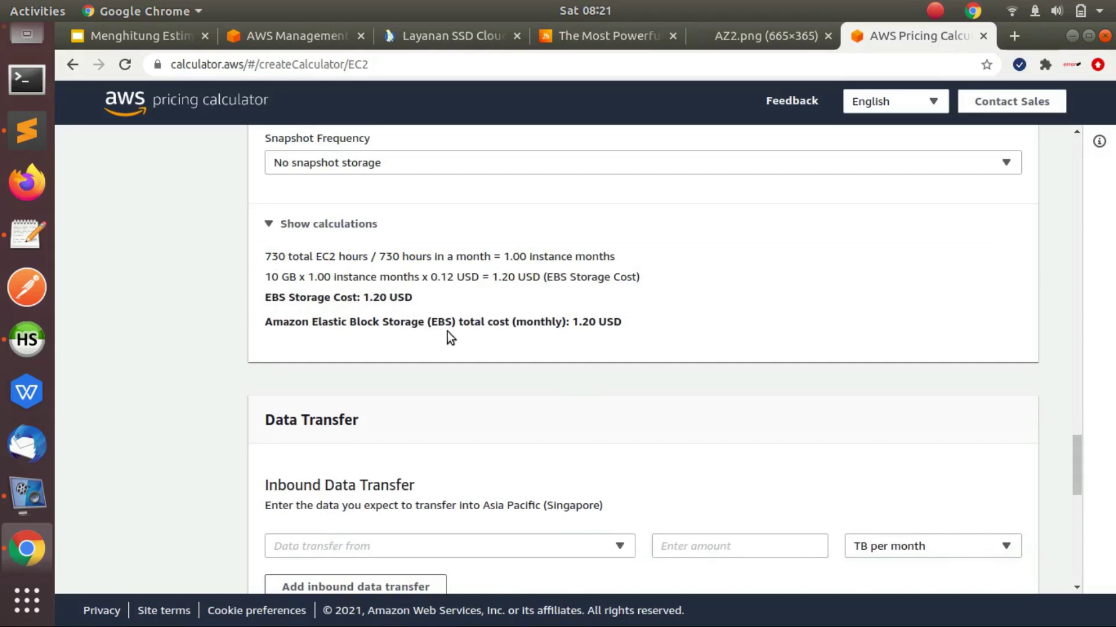
Check the bandwidth cost component on the On Demand EC2 slide in Google Slides and return to the AWS Pricing Calculator's Data Transfer section.
{"action": "left_click_drag", "start_coordinate": [1076, 462], "coordinate": [1078, 496]}
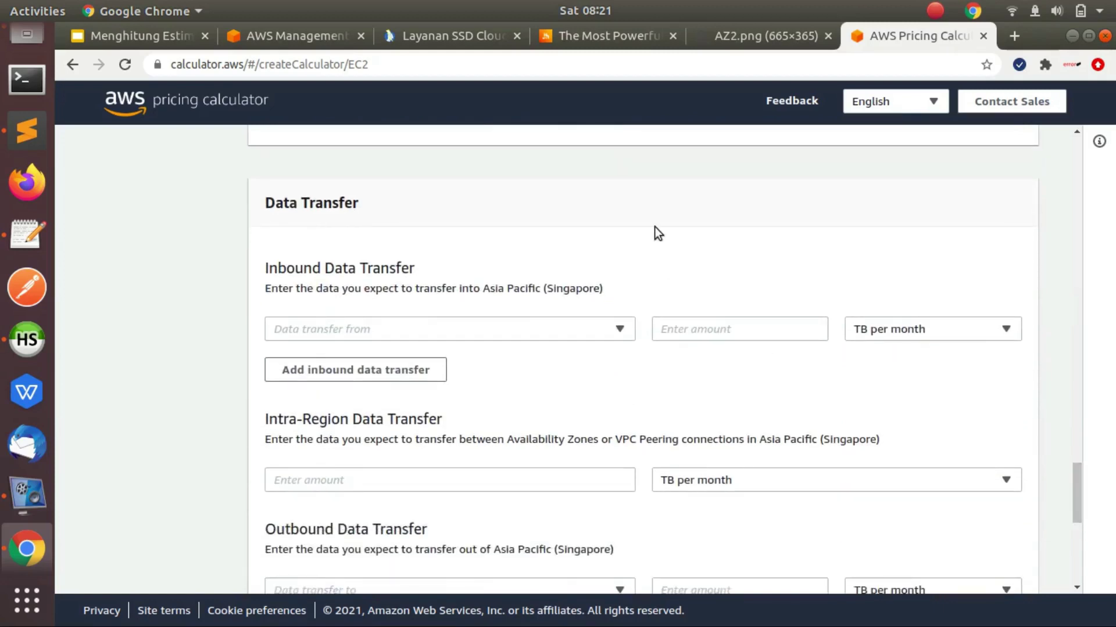
{"action": "left_click", "coordinate": [145, 36]}
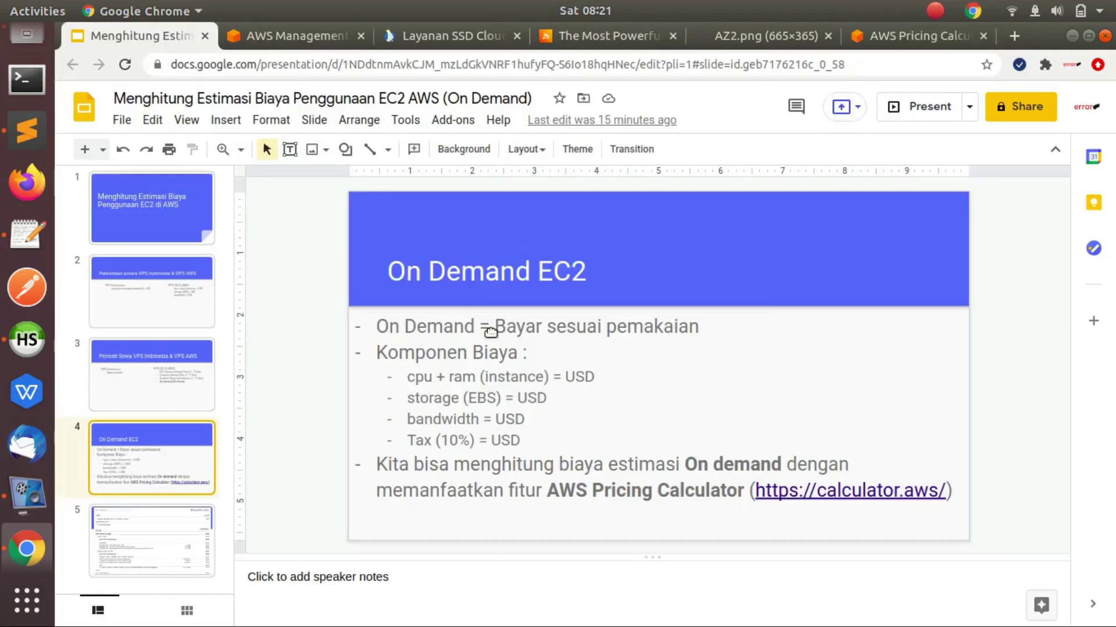
{"action": "double_click", "coordinate": [434, 418]}
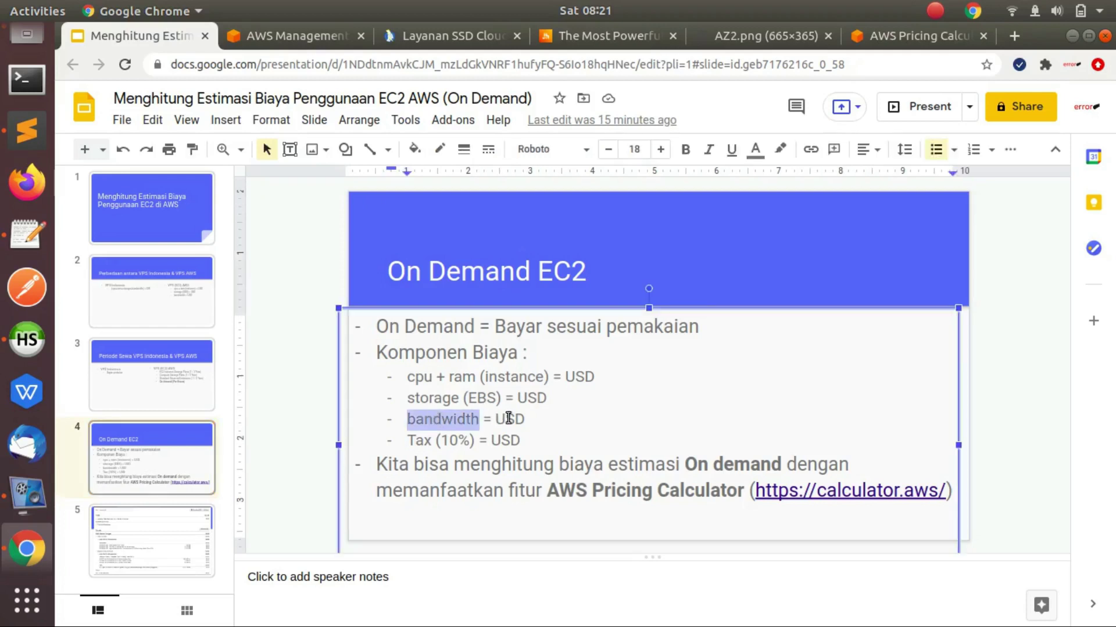
{"action": "left_click", "coordinate": [895, 39]}
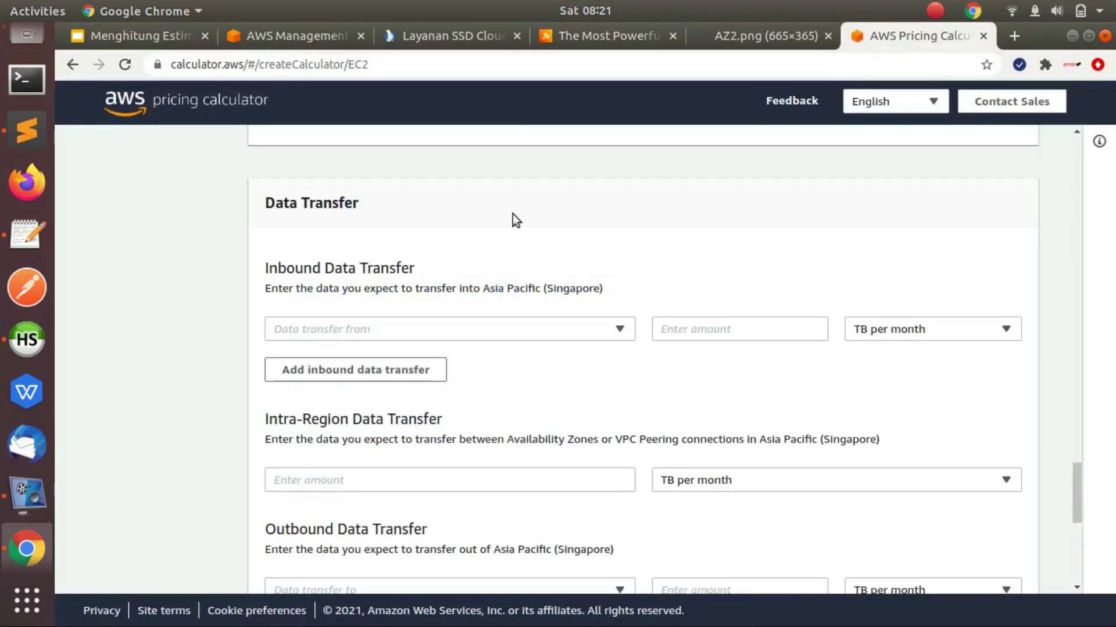
Examine the inbound, intra-region and outbound categories in the Data Transfer section.
{"action": "left_click_drag", "start_coordinate": [1076, 482], "coordinate": [1076, 496]}
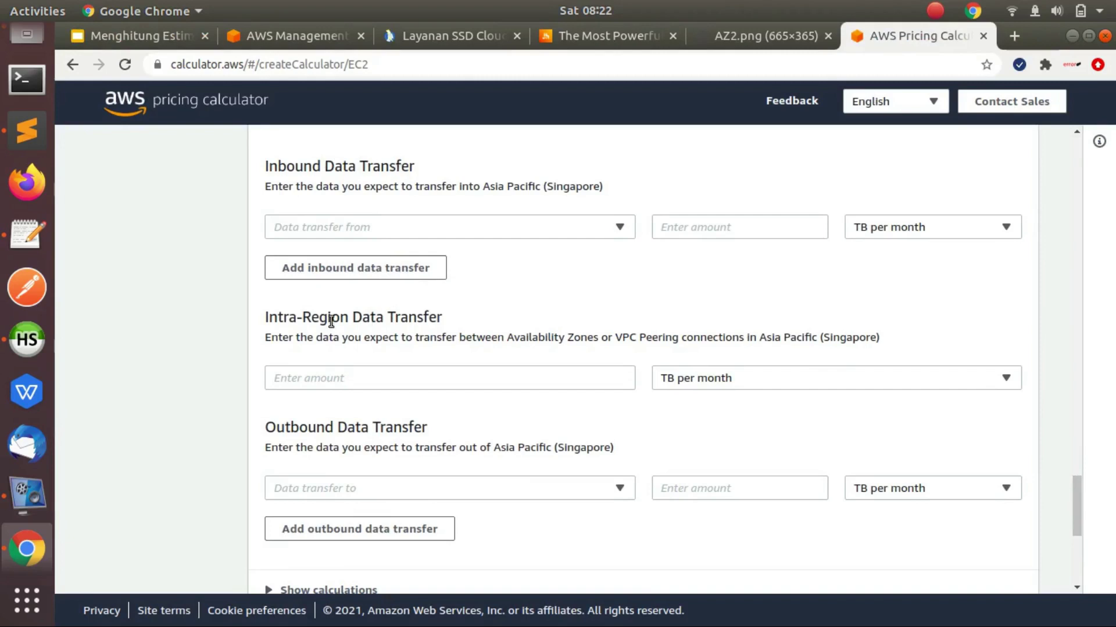
{"action": "left_click_drag", "start_coordinate": [271, 431], "coordinate": [357, 428]}
{"action": "left_click", "coordinate": [351, 428]}
{"action": "left_click_drag", "start_coordinate": [1078, 501], "coordinate": [1076, 487]}
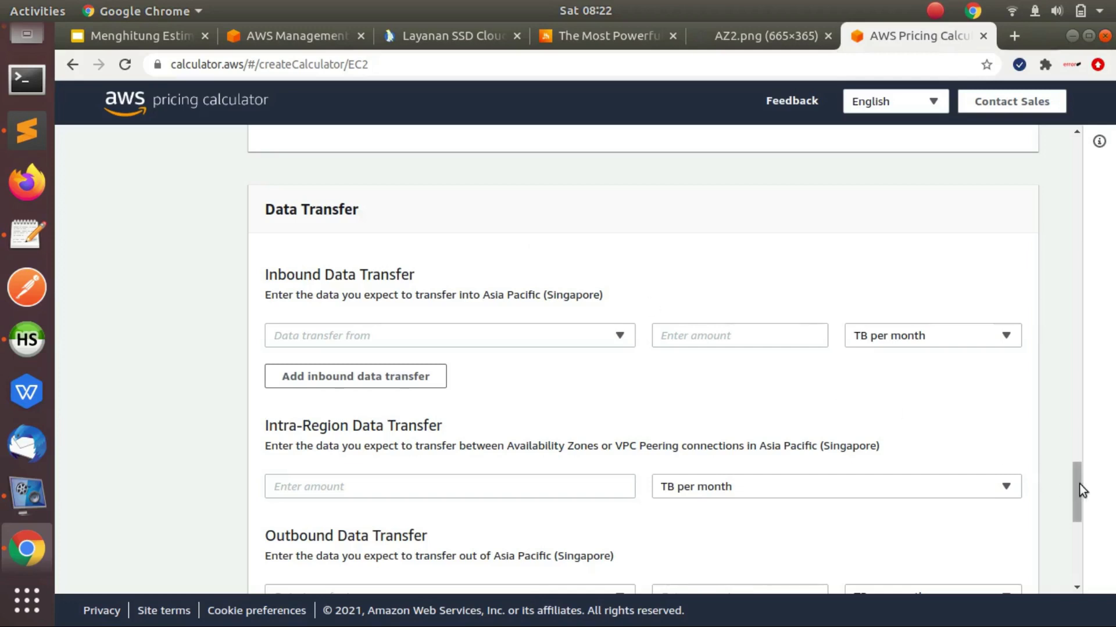
{"action": "scroll", "coordinate": [1078, 488], "scroll_direction": "down", "scroll_amount": 1}
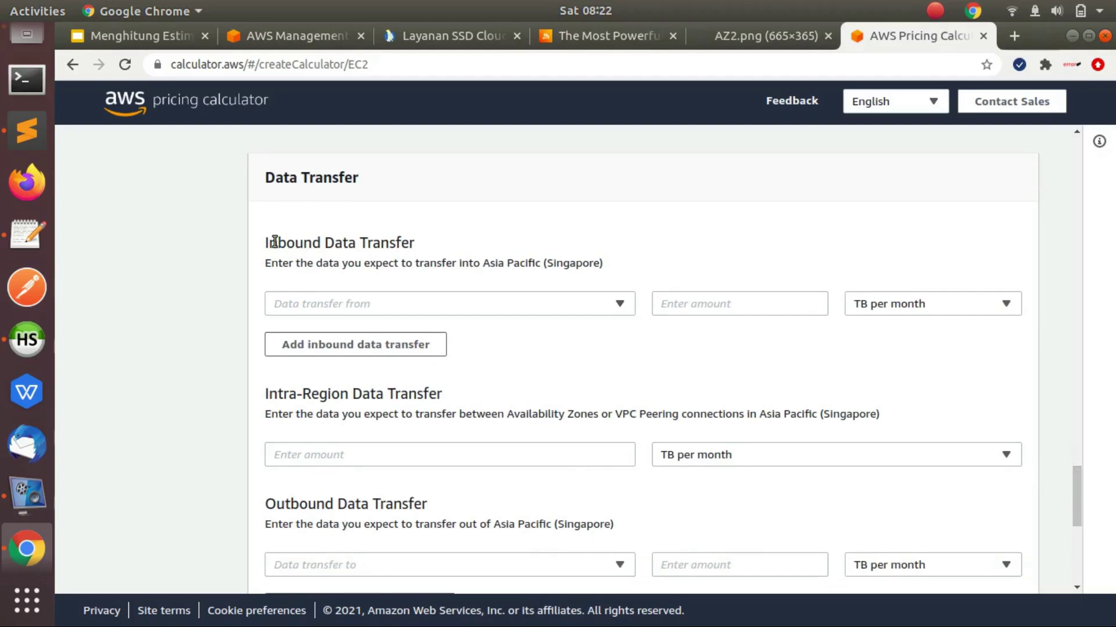
{"action": "left_click_drag", "start_coordinate": [264, 244], "coordinate": [428, 246]}
{"action": "left_click", "coordinate": [428, 246]}
Set the inbound data transfer source to Internet (free) with an amount of 10 GB per month.
{"action": "left_click", "coordinate": [435, 305]}
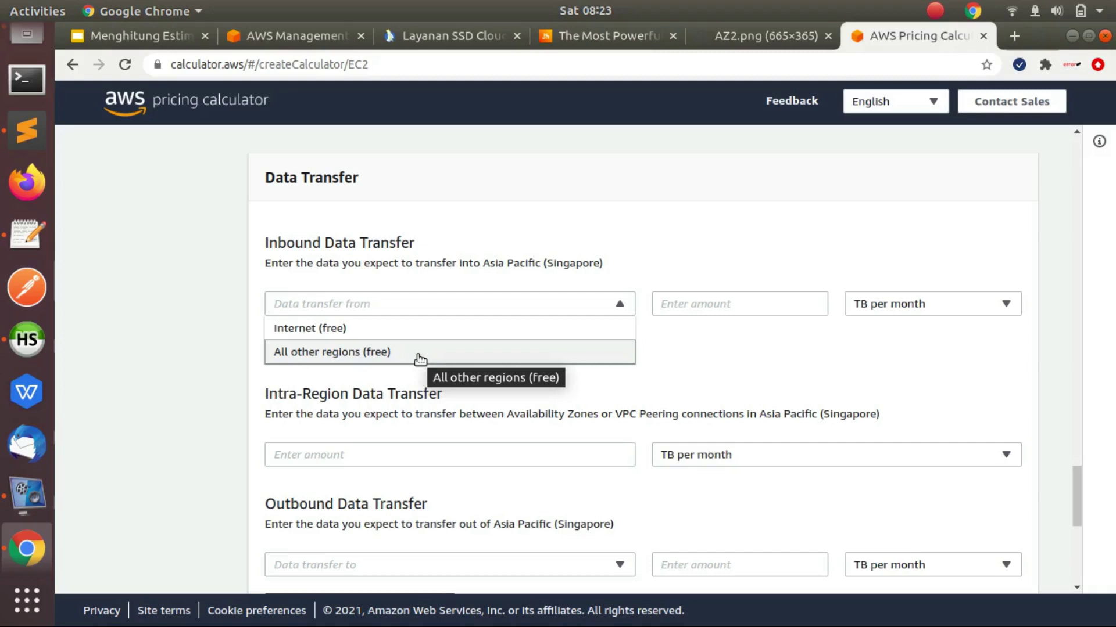
{"action": "left_click", "coordinate": [419, 333]}
{"action": "left_click", "coordinate": [702, 305]}
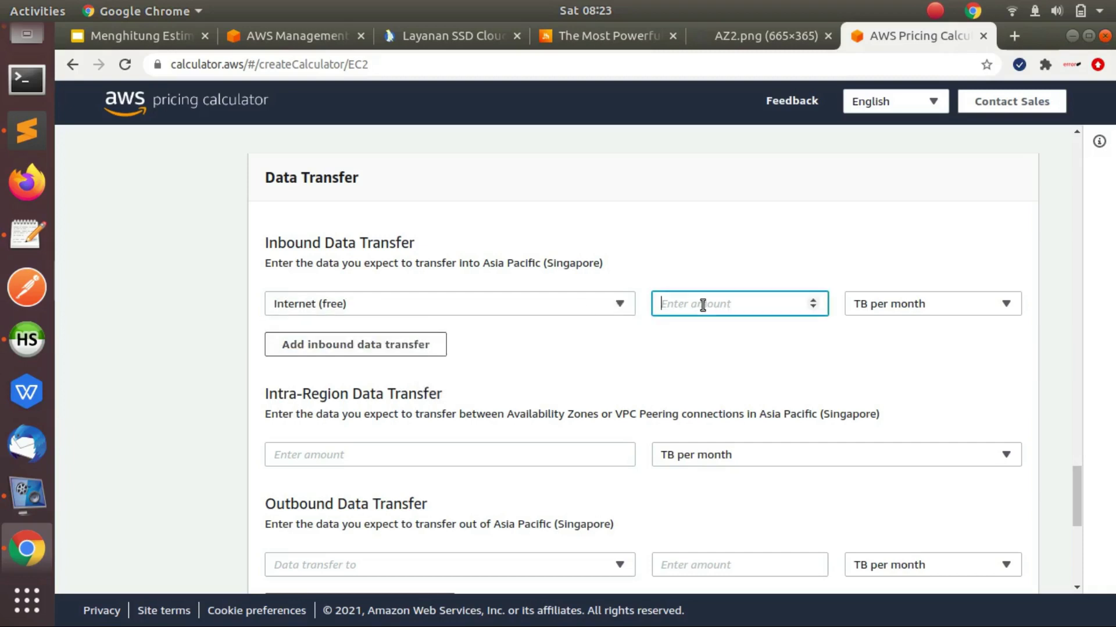
{"action": "left_click", "coordinate": [883, 303]}
{"action": "left_click", "coordinate": [871, 326]}
{"action": "left_click", "coordinate": [757, 306]}
{"action": "type", "text": "10"}
{"action": "left_click", "coordinate": [761, 280]}
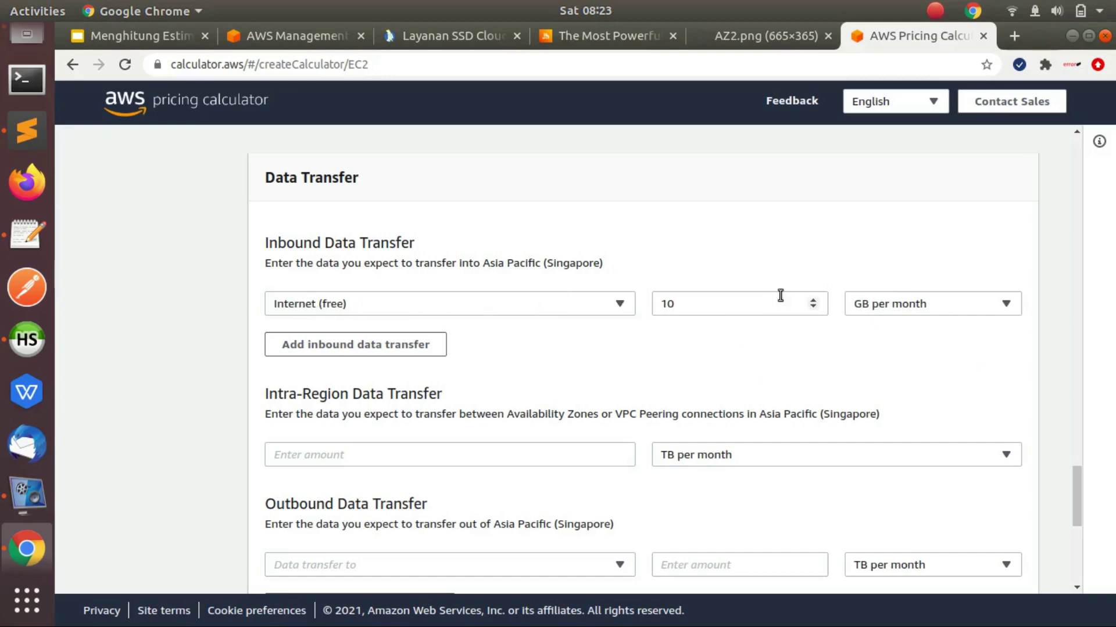
Review the source options for inbound data transfer, comparing Internet (free) with All other regions (free).
{"action": "scroll", "coordinate": [1076, 481], "scroll_direction": "down", "scroll_amount": 1}
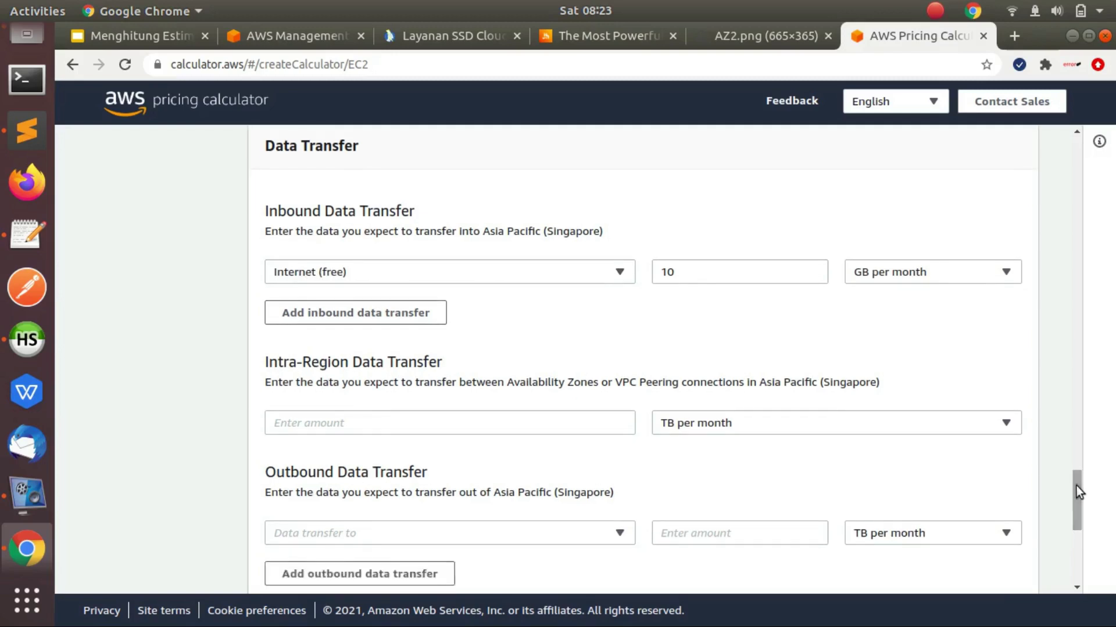
{"action": "left_click", "coordinate": [340, 272]}
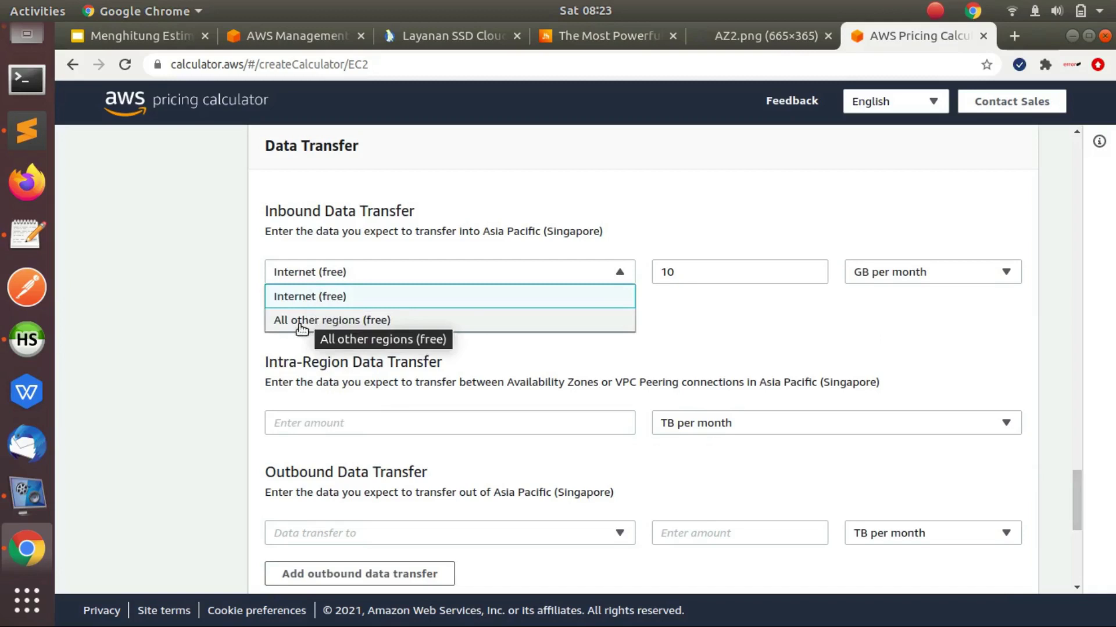
{"action": "left_click", "coordinate": [687, 327]}
{"action": "left_click", "coordinate": [319, 269]}
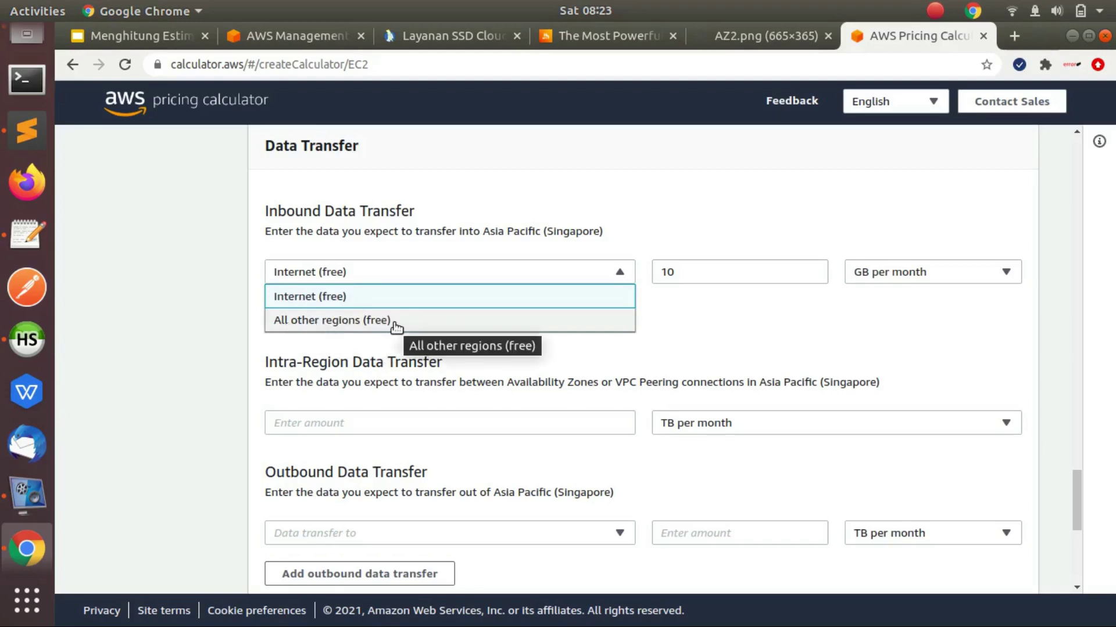
{"action": "left_click", "coordinate": [570, 213]}
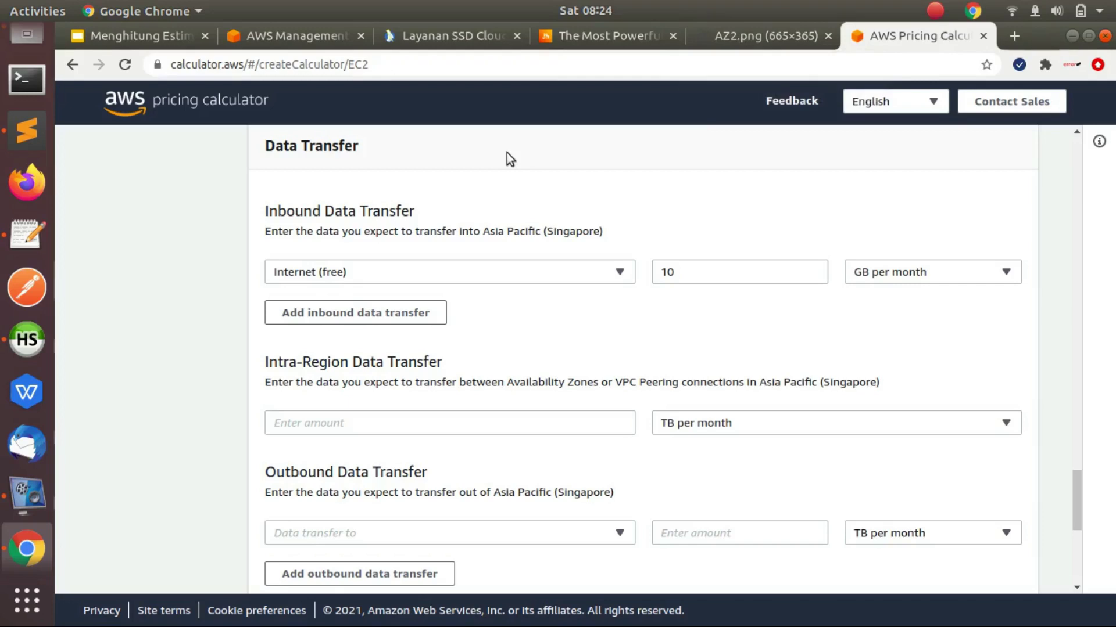
Review the region list in the AWS Management Console and compare it with the inbound source options in the AWS Pricing Calculator.
{"action": "left_click", "coordinate": [291, 39]}
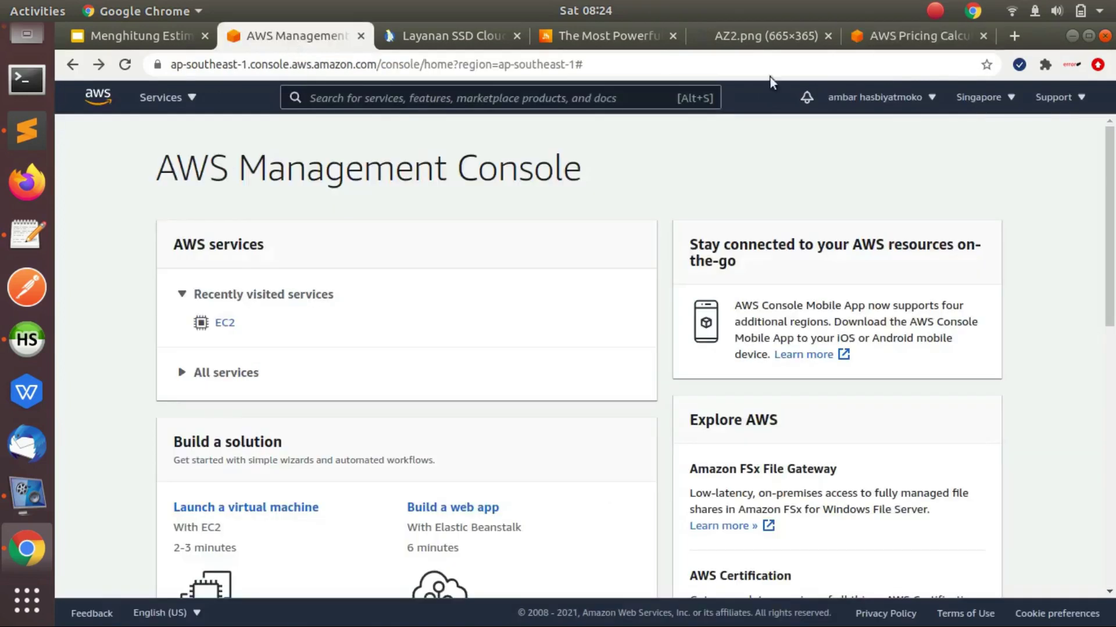
{"action": "left_click", "coordinate": [988, 97]}
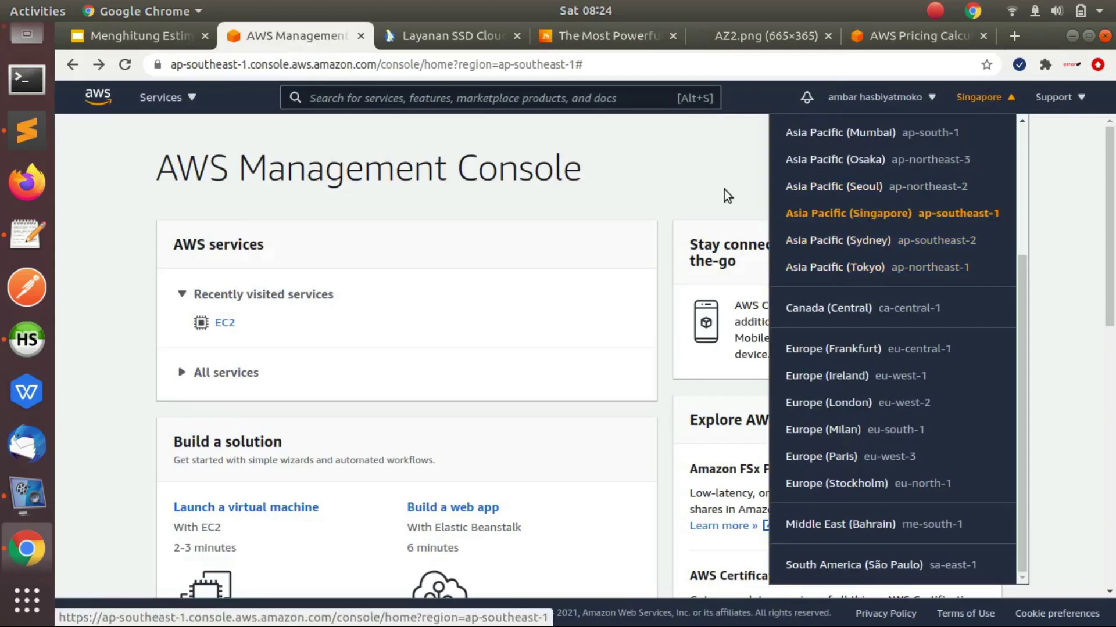
{"action": "left_click", "coordinate": [703, 201]}
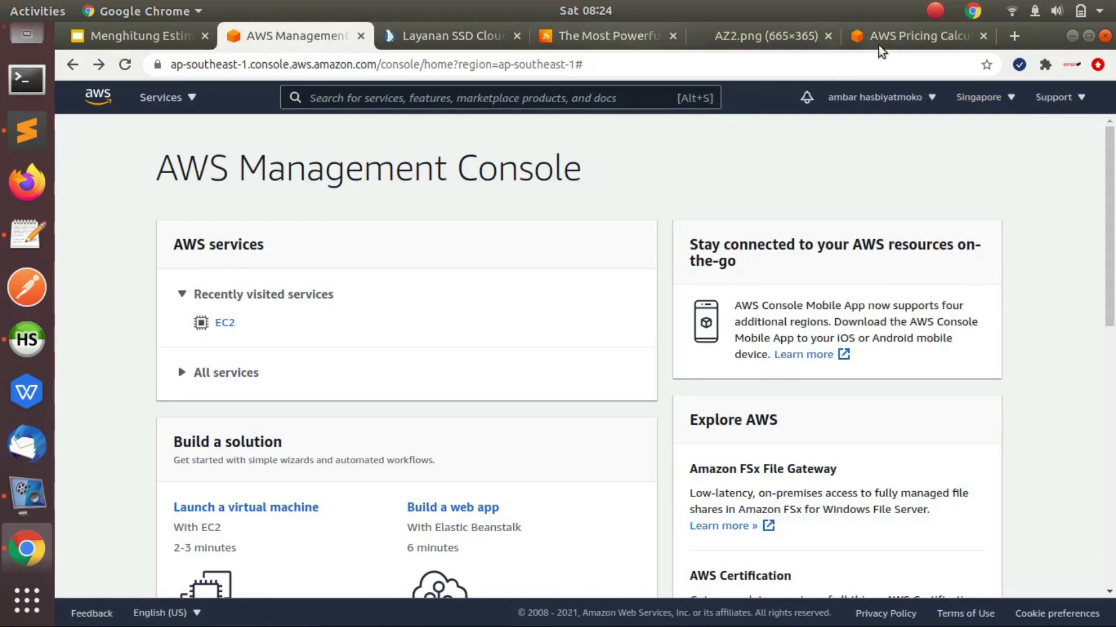
{"action": "left_click", "coordinate": [896, 45]}
{"action": "left_click", "coordinate": [366, 266]}
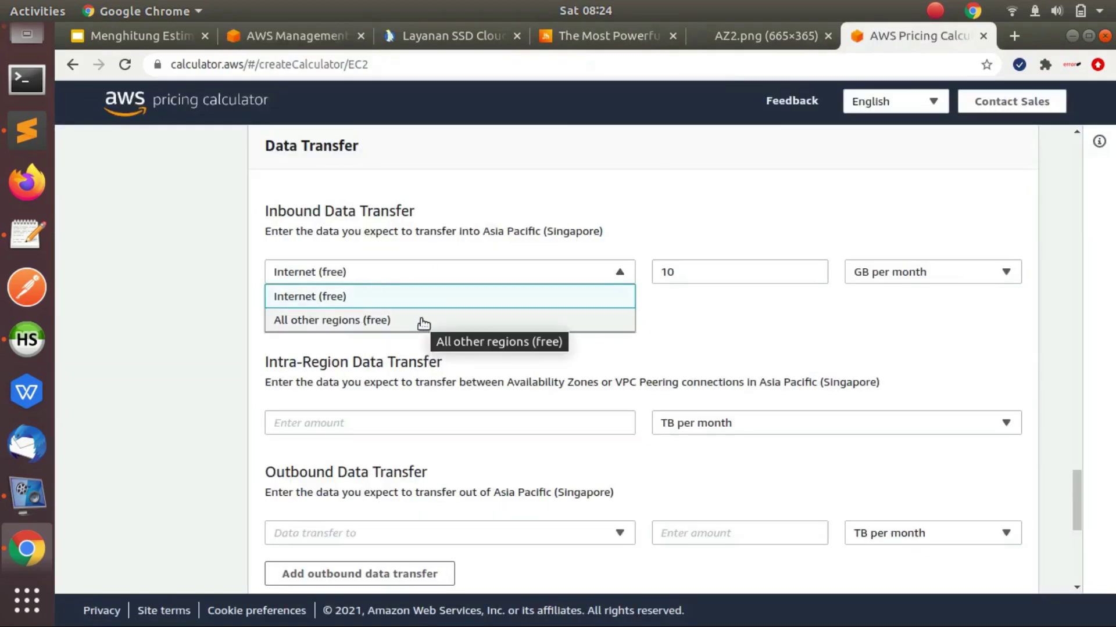
{"action": "left_click", "coordinate": [161, 294]}
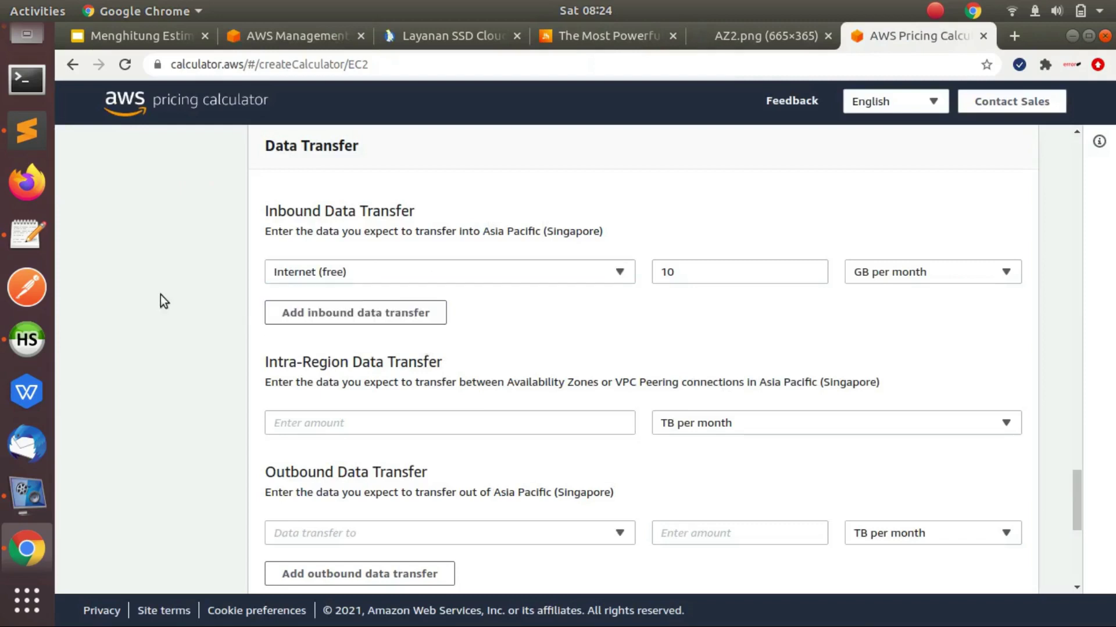
View the AZ2.png diagram of AWS regions and Availability Zones, and recheck the inbound source options in the AWS Pricing Calculator.
{"action": "left_click", "coordinate": [740, 36]}
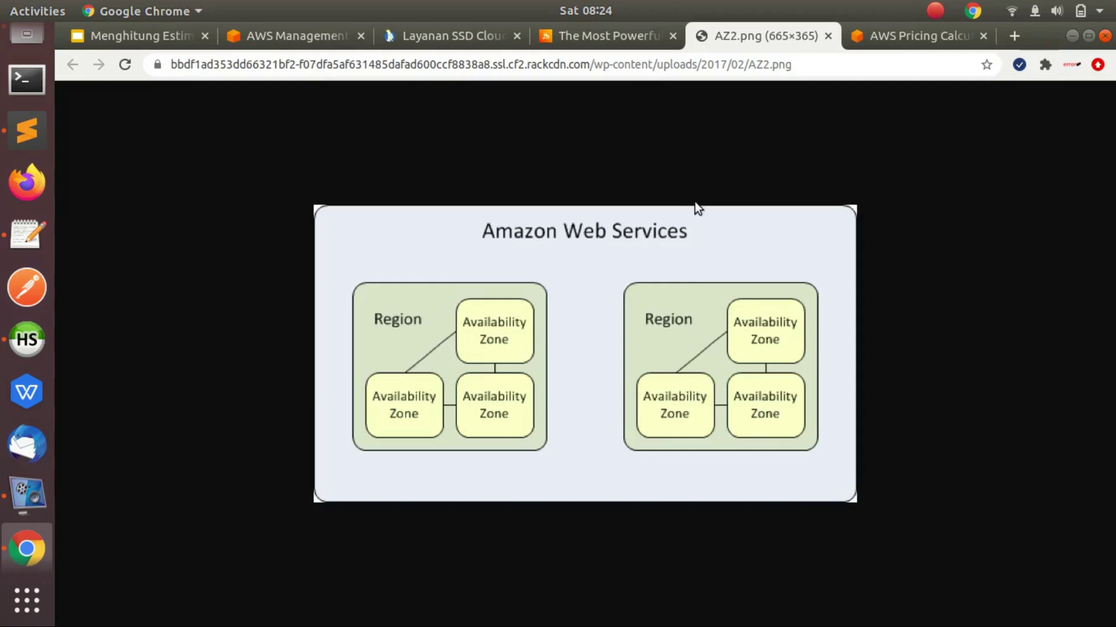
{"action": "left_click", "coordinate": [905, 36]}
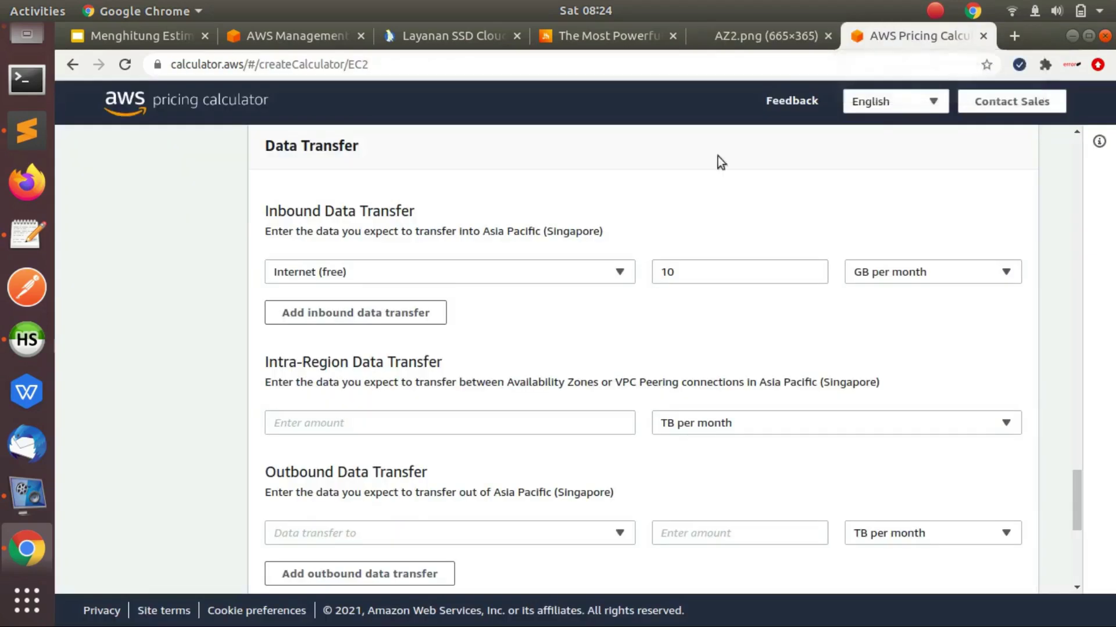
{"action": "left_click", "coordinate": [379, 274]}
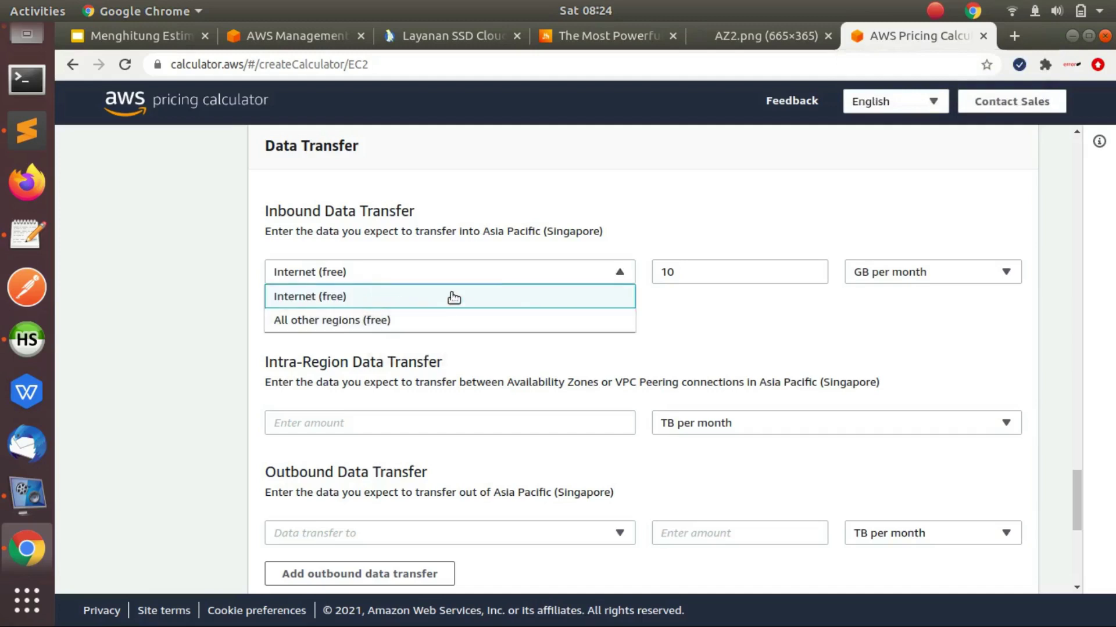
{"action": "left_click", "coordinate": [626, 224]}
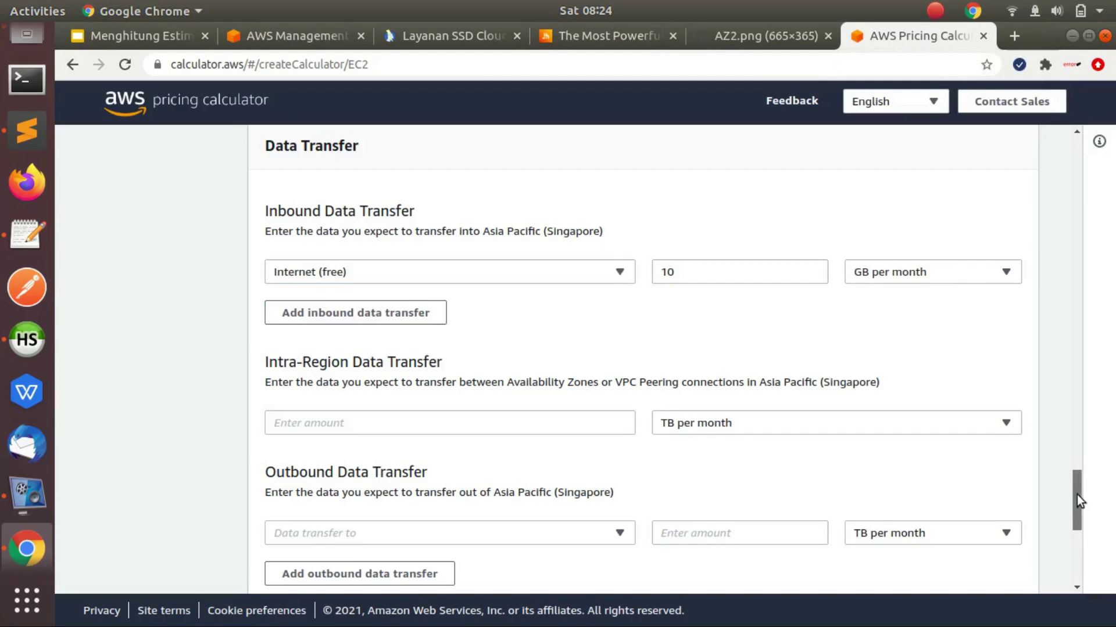
Examine the Intra-Region Data Transfer fields for traffic between Availability Zones or VPC Peering connections.
{"action": "left_click_drag", "start_coordinate": [1076, 493], "coordinate": [1076, 504]}
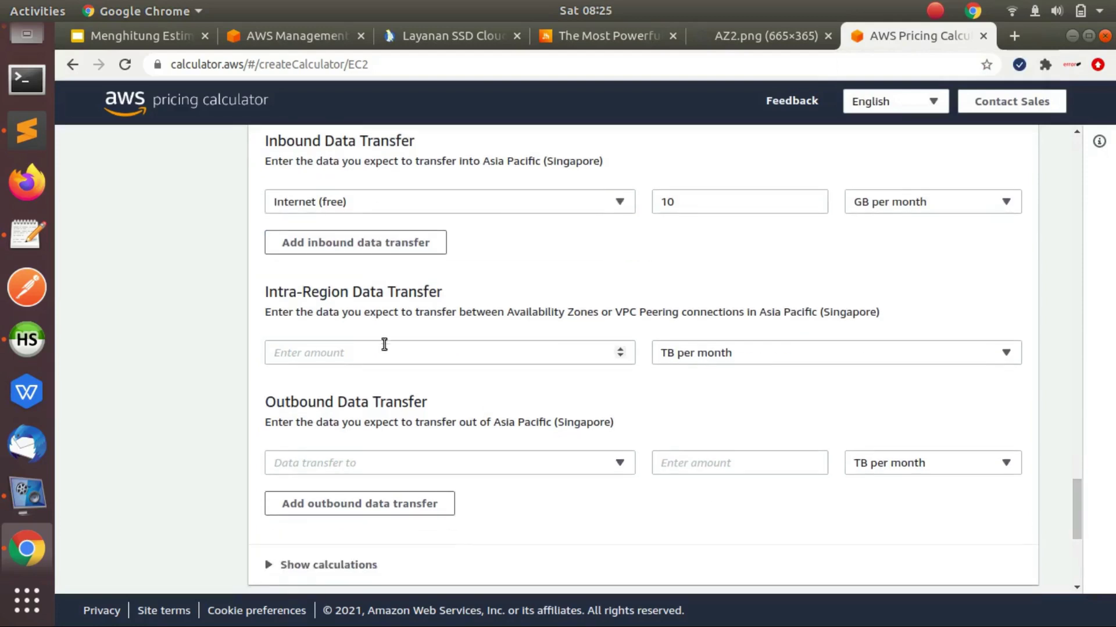
{"action": "left_click", "coordinate": [327, 352]}
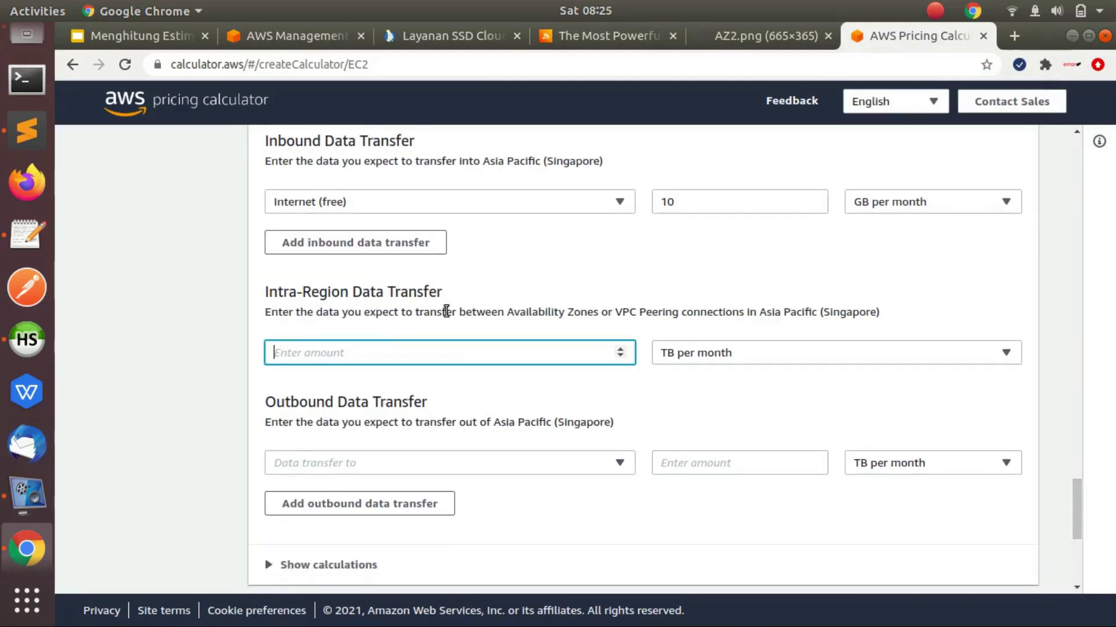
{"action": "left_click", "coordinate": [503, 288]}
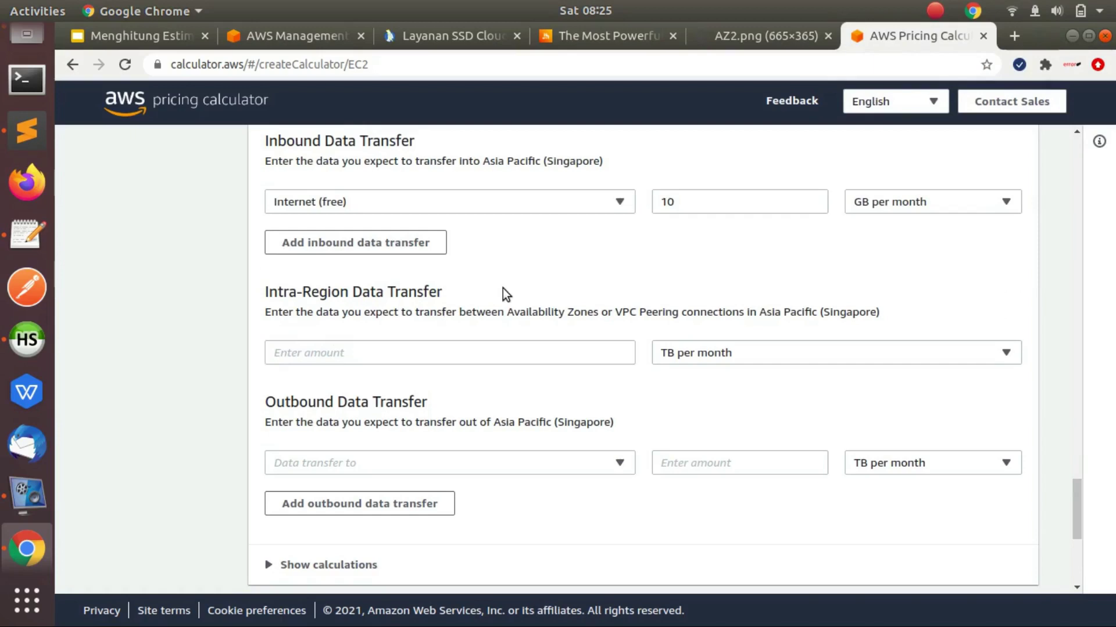
{"action": "left_click_drag", "start_coordinate": [1079, 507], "coordinate": [1077, 513]}
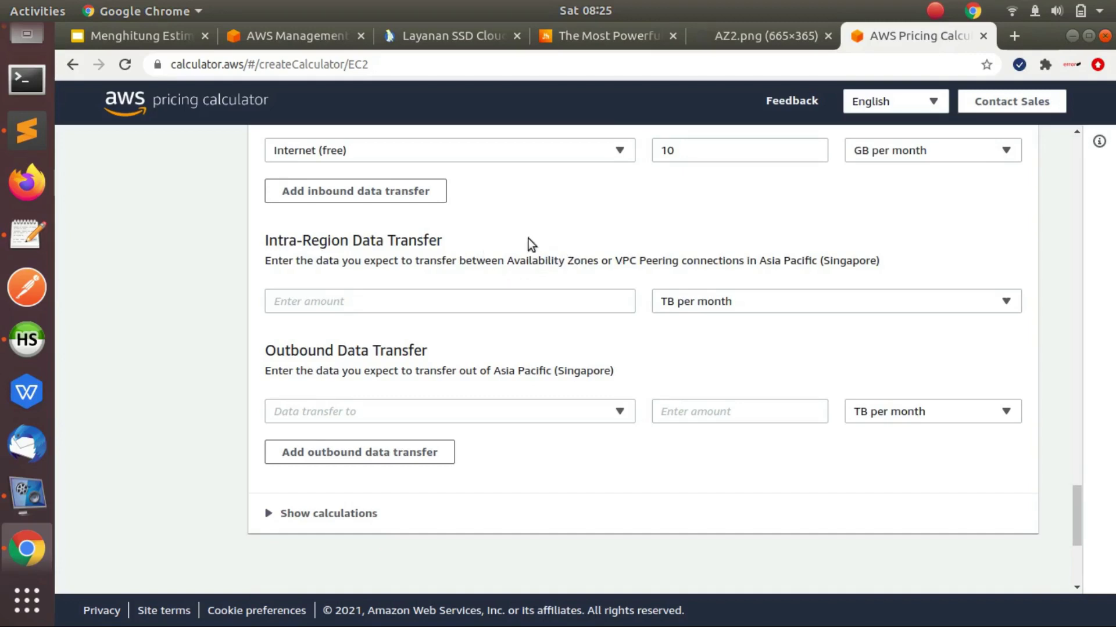
Compare the AZ2.png diagram of regions and Availability Zones with the region list in the AWS Management Console.
{"action": "left_click", "coordinate": [723, 43]}
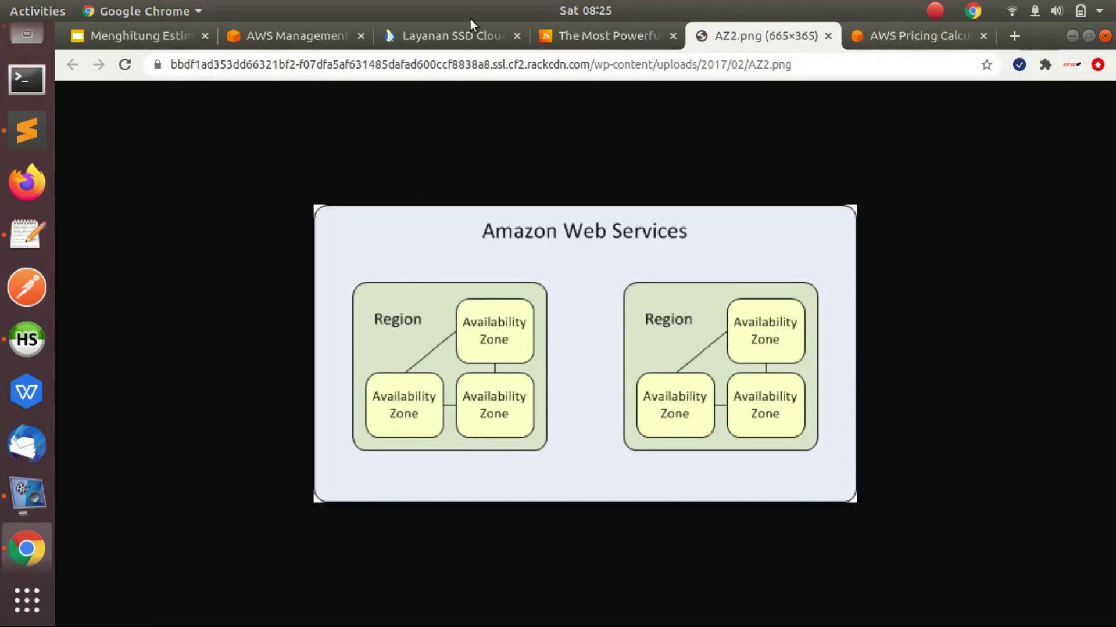
{"action": "left_click", "coordinate": [273, 47]}
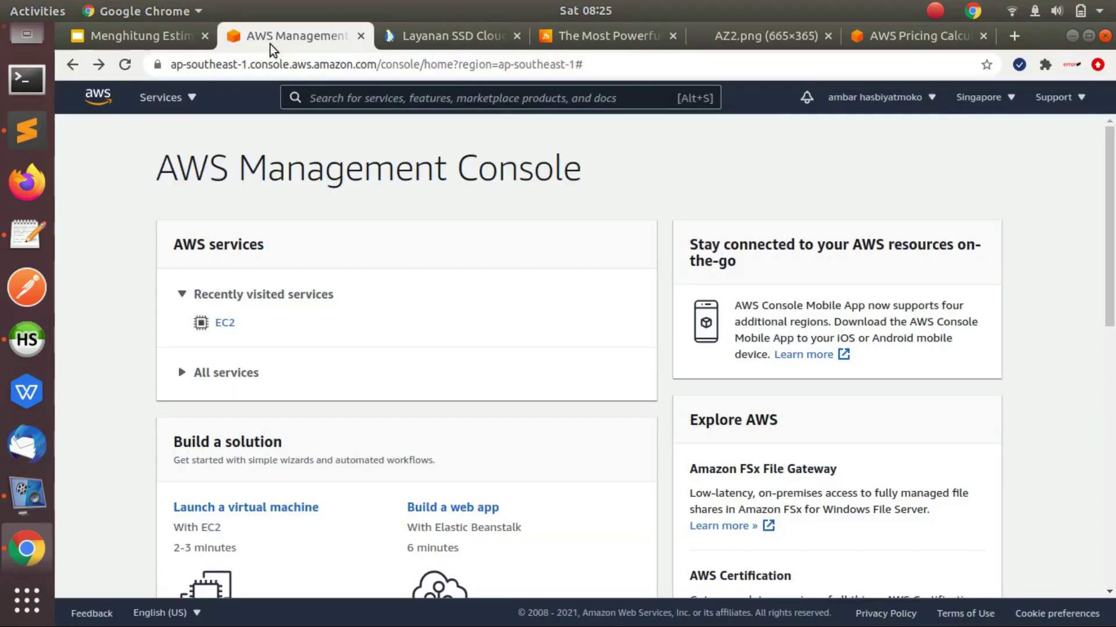
{"action": "left_click", "coordinate": [979, 97]}
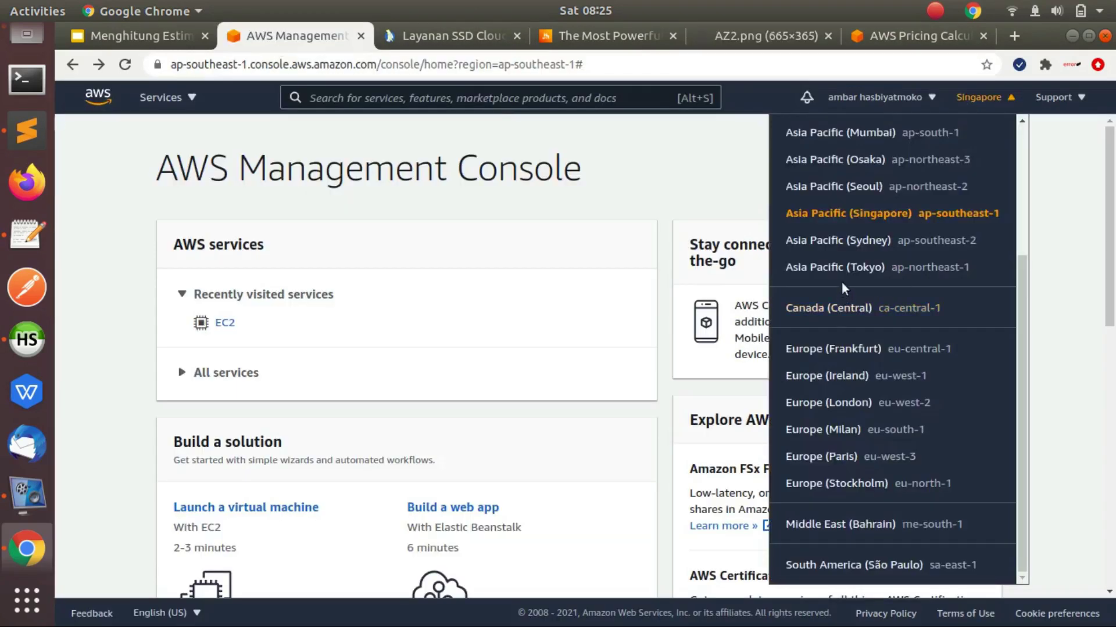
{"action": "left_click", "coordinate": [765, 39]}
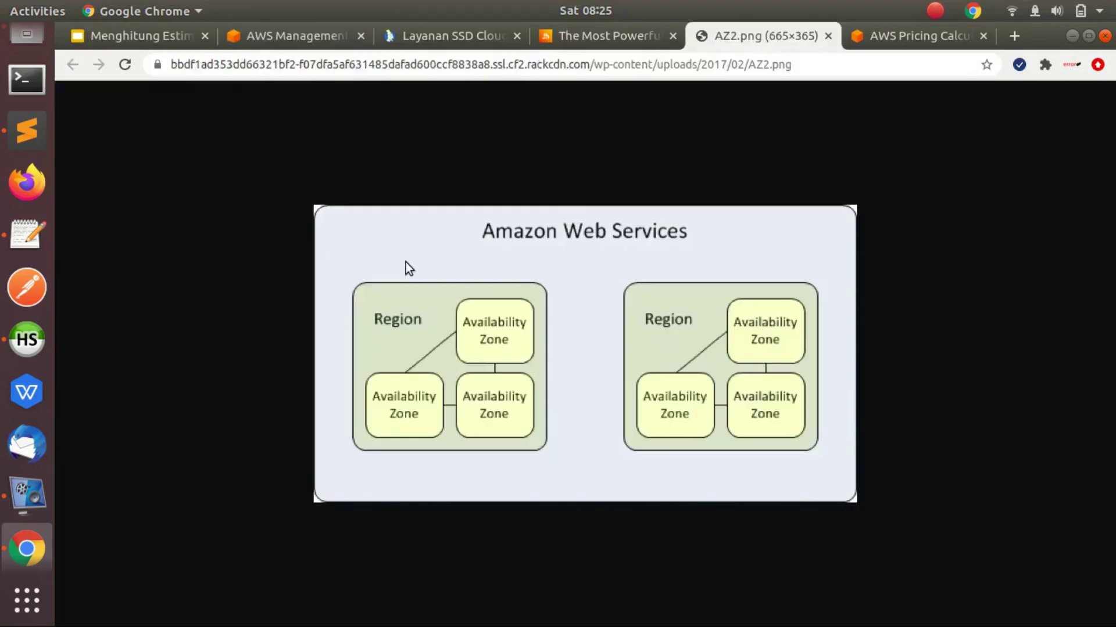
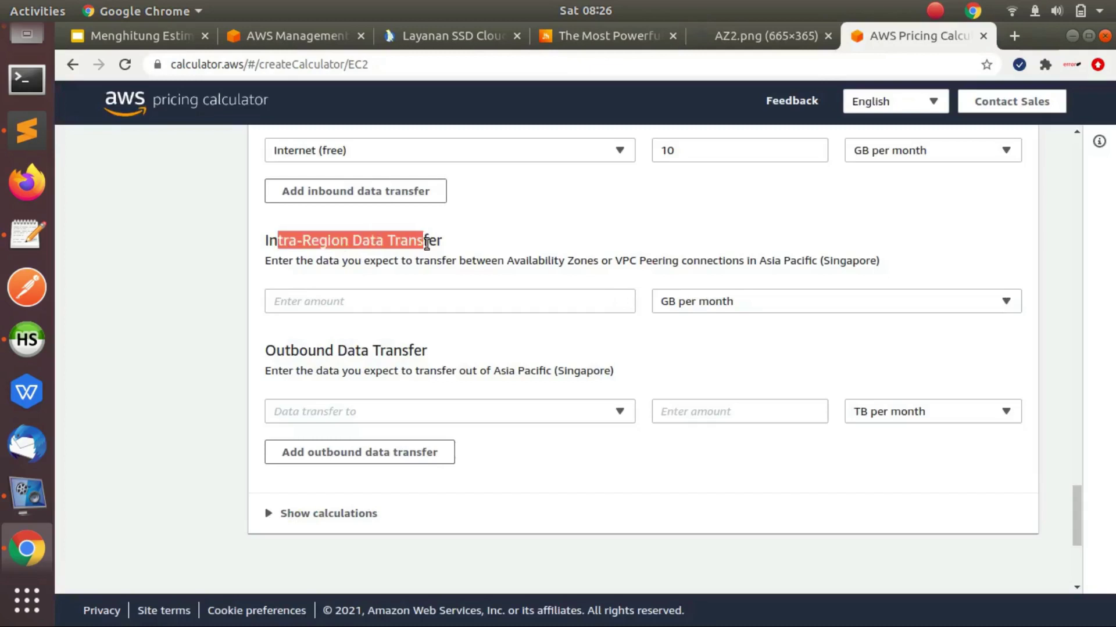
Set the Intra-Region Data Transfer to 0 GB per month in the AWS Pricing Calculator.
{"action": "left_click", "coordinate": [455, 243]}
{"action": "left_click", "coordinate": [503, 300]}
{"action": "type", "text": "0"}
{"action": "left_click", "coordinate": [497, 271]}
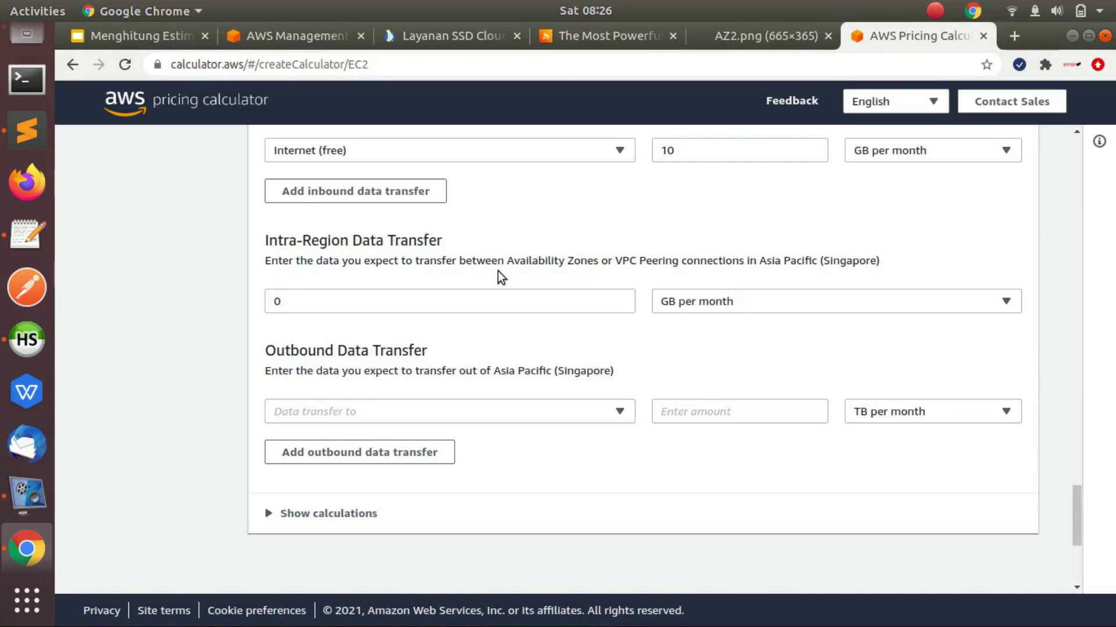
{"action": "left_click", "coordinate": [712, 303]}
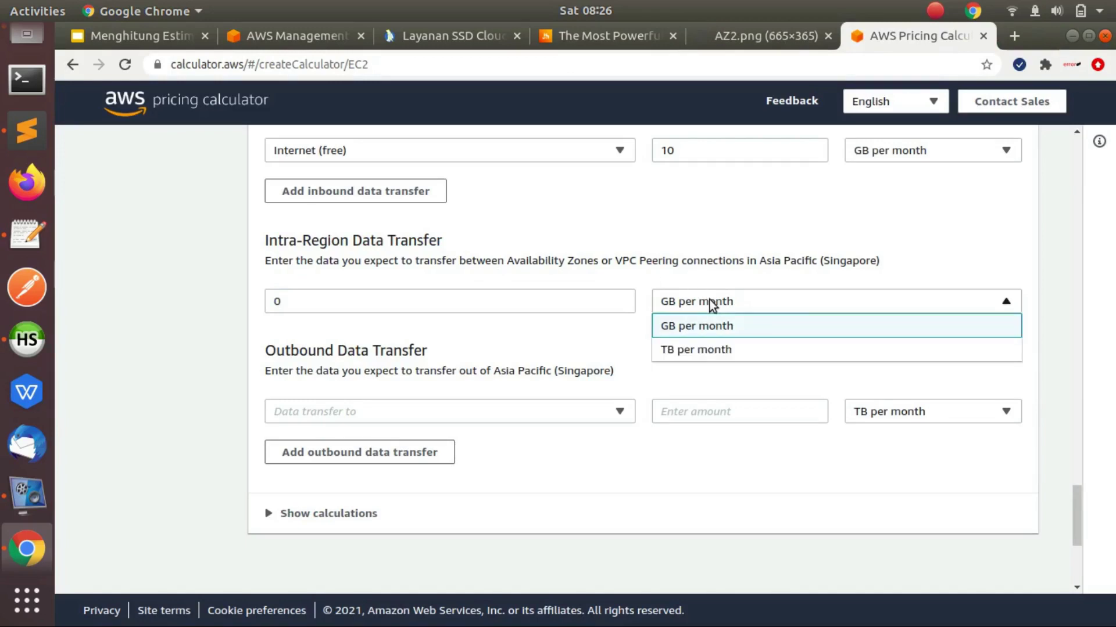
{"action": "left_click", "coordinate": [707, 329]}
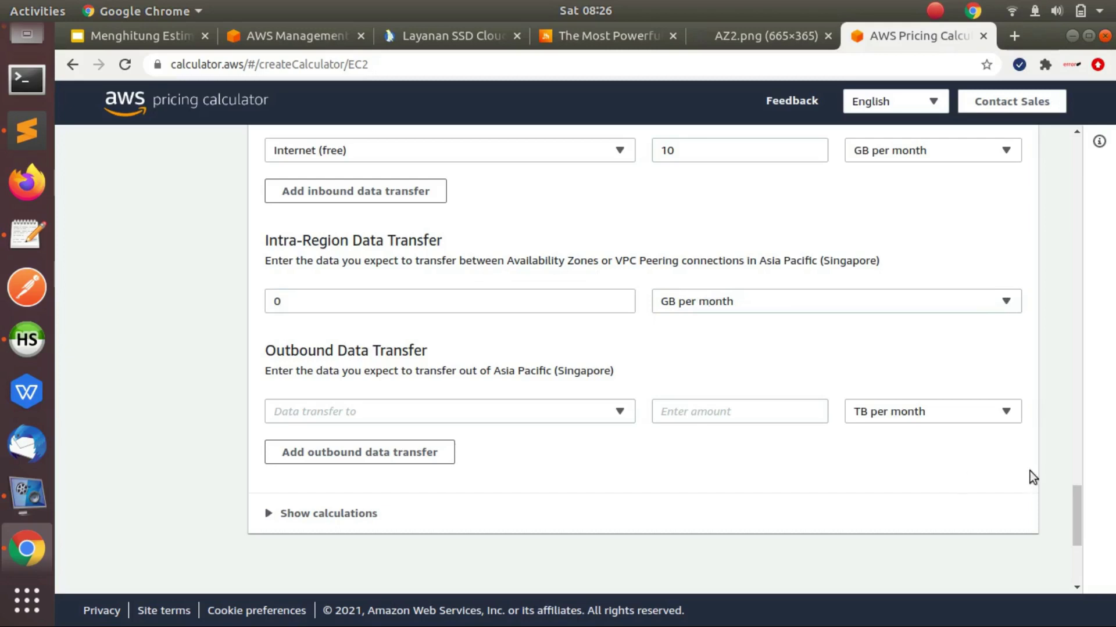
Review the Inbound and Intra-Region Data Transfer entries in the Data Transfer section.
{"action": "mouse_move", "coordinate": [1076, 507]}
{"action": "left_mouse_down"}
{"action": "mouse_move", "coordinate": [1075, 379]}
{"action": "mouse_move", "coordinate": [1079, 521]}
{"action": "mouse_move", "coordinate": [1082, 500]}
{"action": "left_mouse_up"}
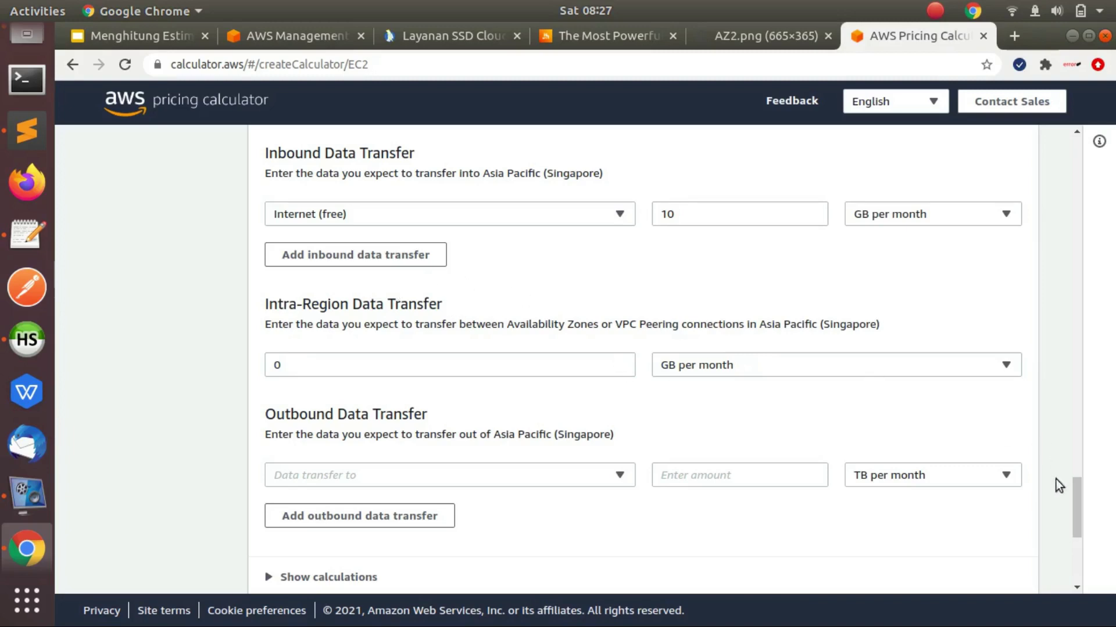
{"action": "mouse_move", "coordinate": [1075, 496]}
{"action": "left_mouse_down"}
{"action": "mouse_move", "coordinate": [1076, 516]}
{"action": "mouse_move", "coordinate": [1076, 492]}
{"action": "left_mouse_up"}
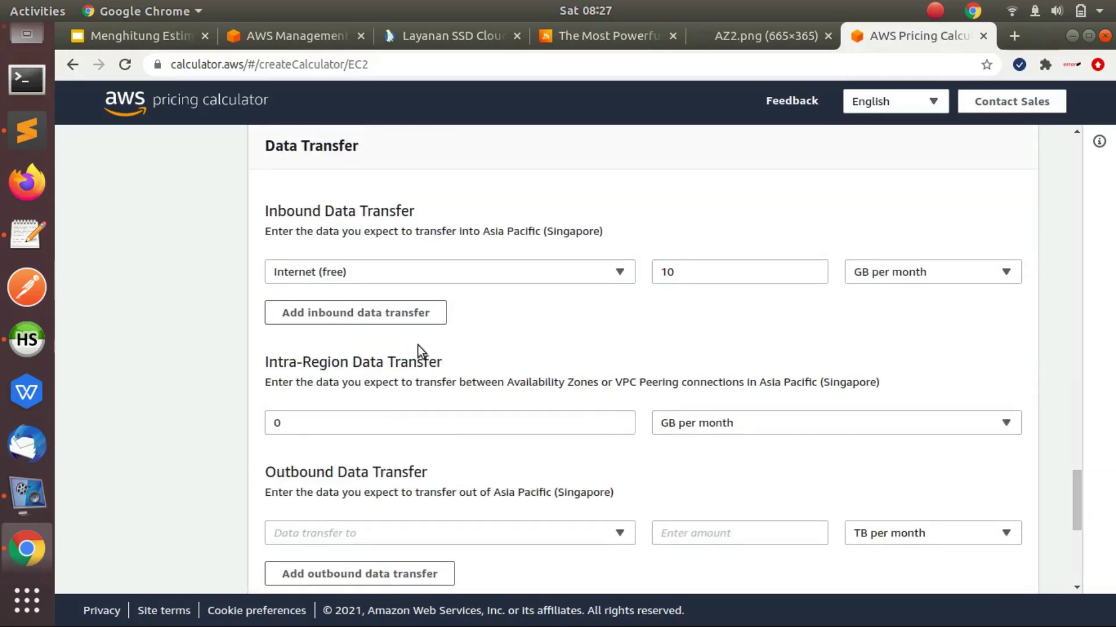
{"action": "left_click_drag", "start_coordinate": [277, 212], "coordinate": [364, 222]}
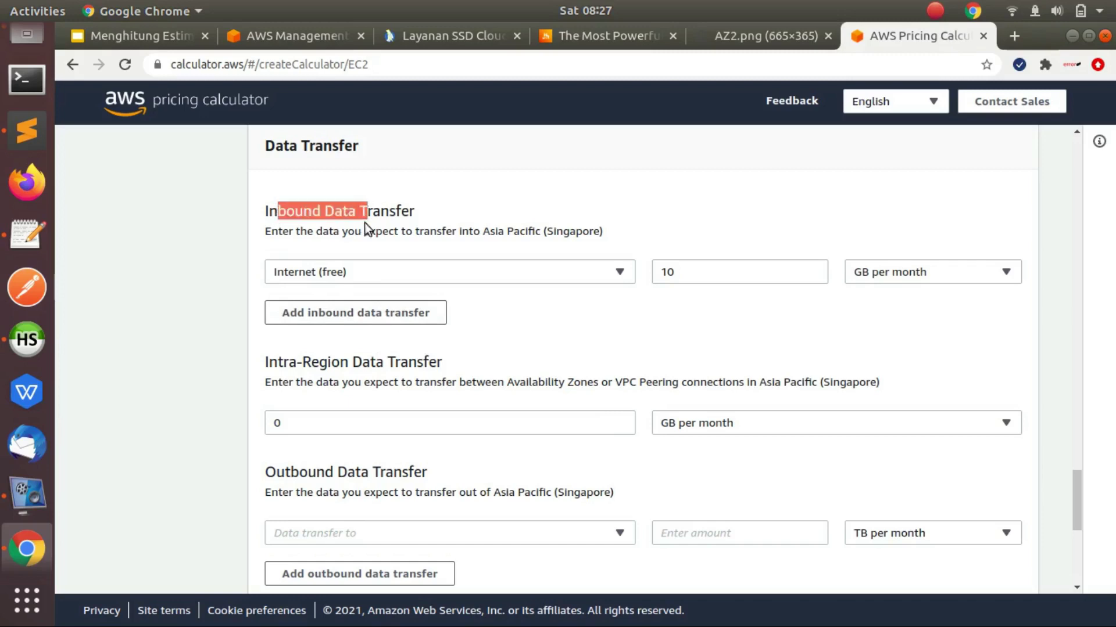
{"action": "left_click_drag", "start_coordinate": [277, 362], "coordinate": [381, 364]}
{"action": "left_click", "coordinate": [380, 365]}
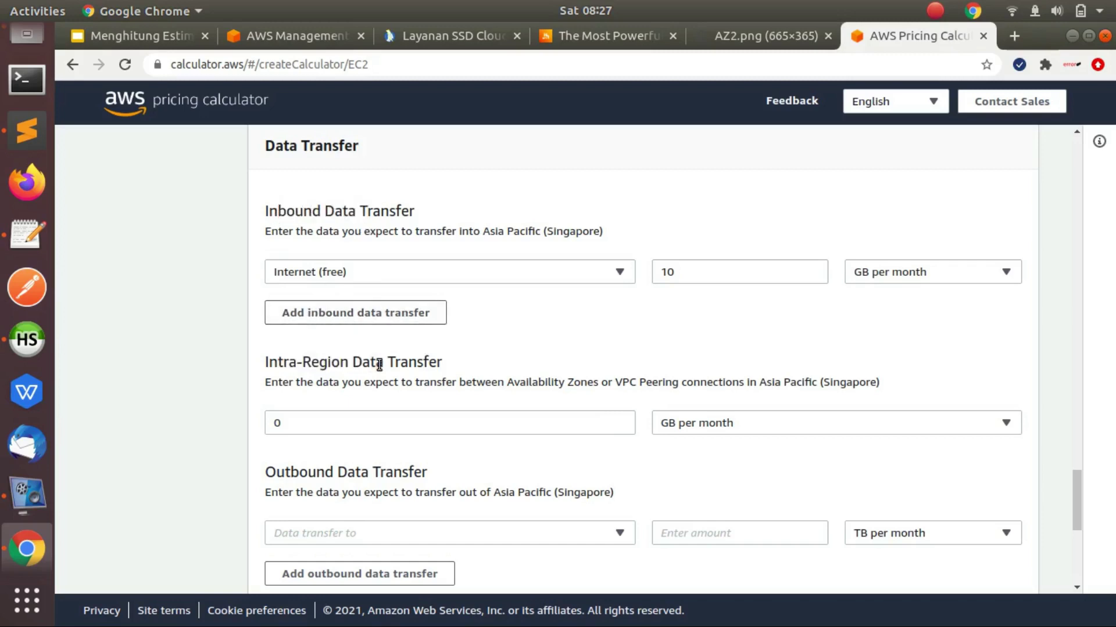
{"action": "left_click_drag", "start_coordinate": [1078, 490], "coordinate": [849, 511]}
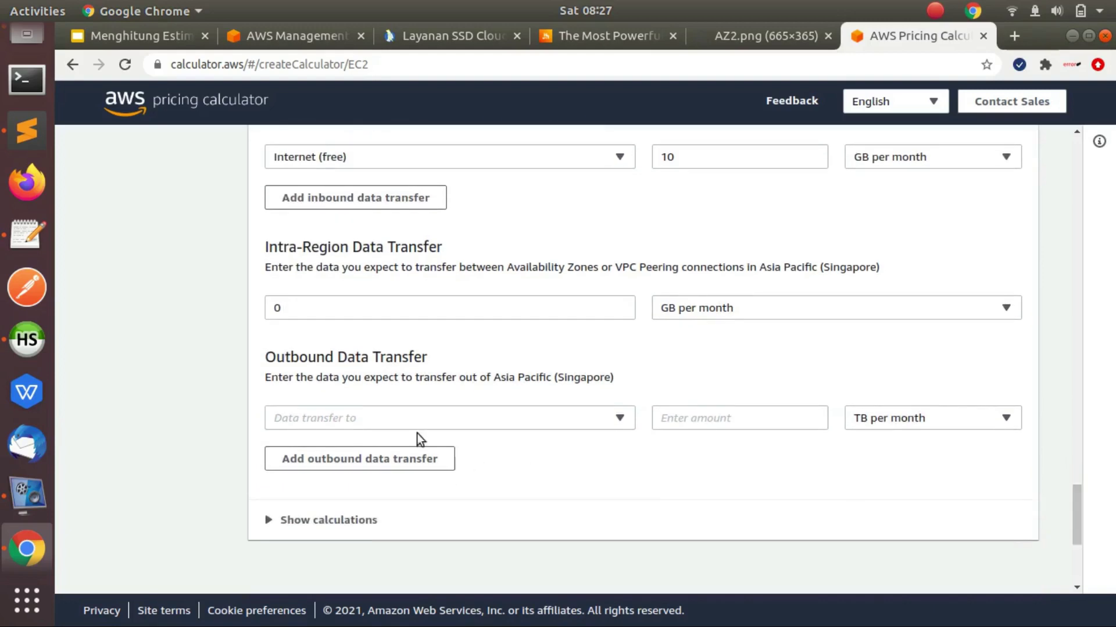
Examine the destination options and description of Outbound Data Transfer for Asia Pacific (Singapore).
{"action": "left_click", "coordinate": [380, 422]}
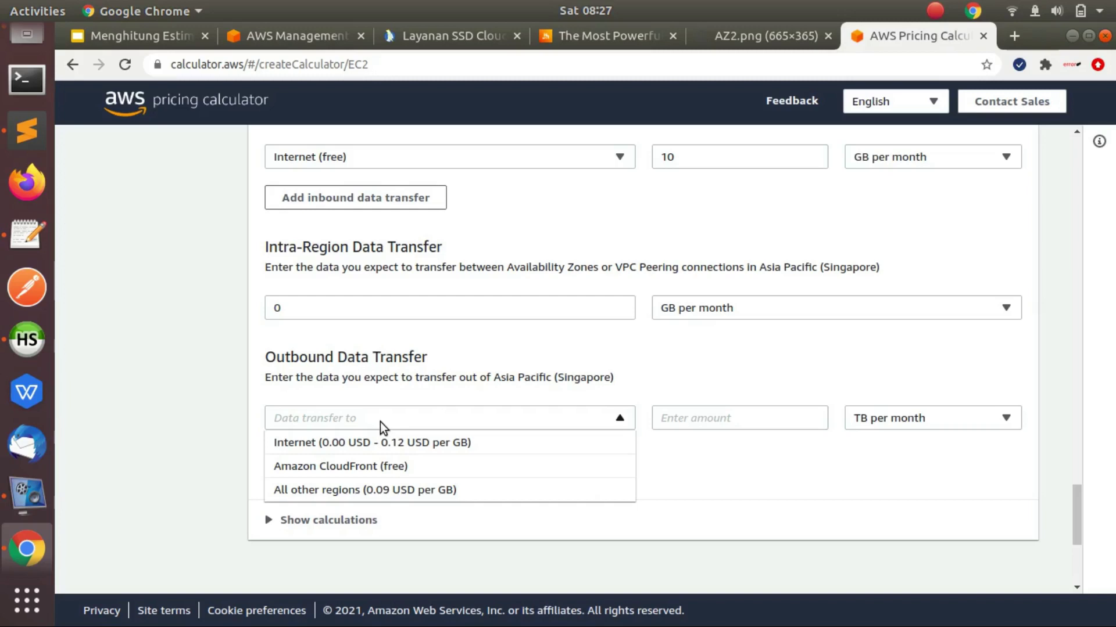
{"action": "left_click", "coordinate": [400, 399]}
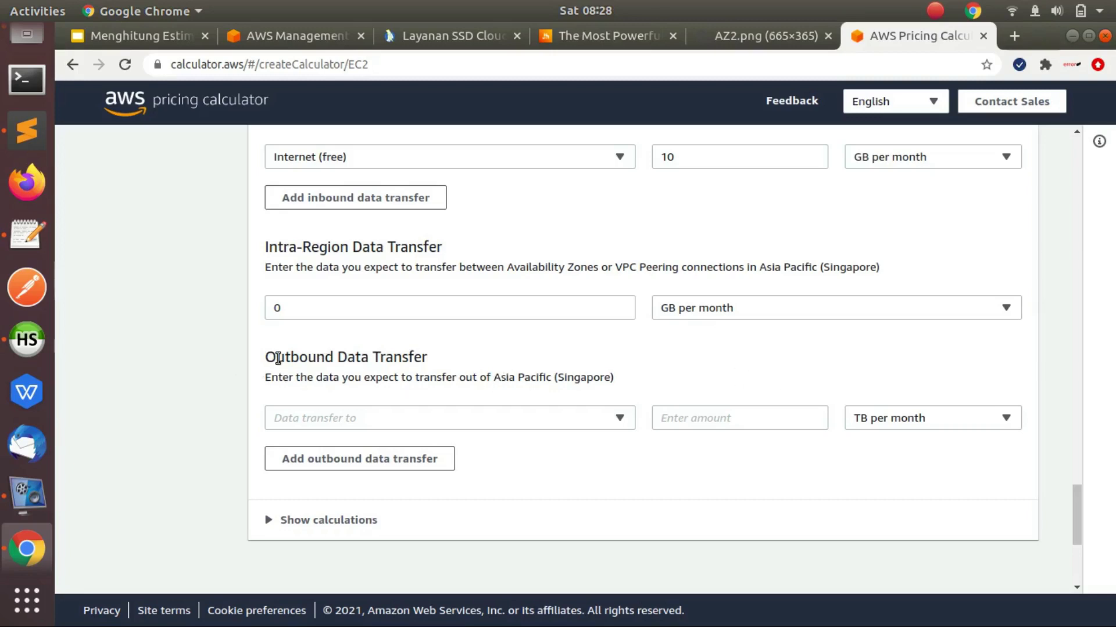
{"action": "left_click_drag", "start_coordinate": [271, 363], "coordinate": [442, 358]}
{"action": "left_click", "coordinate": [441, 358]}
{"action": "left_click_drag", "start_coordinate": [477, 364], "coordinate": [516, 387]}
{"action": "left_click", "coordinate": [514, 384]}
{"action": "left_click_drag", "start_coordinate": [309, 356], "coordinate": [424, 378]}
{"action": "left_click", "coordinate": [425, 377]}
{"action": "left_click_drag", "start_coordinate": [393, 360], "coordinate": [420, 376]}
{"action": "left_click", "coordinate": [420, 377]}
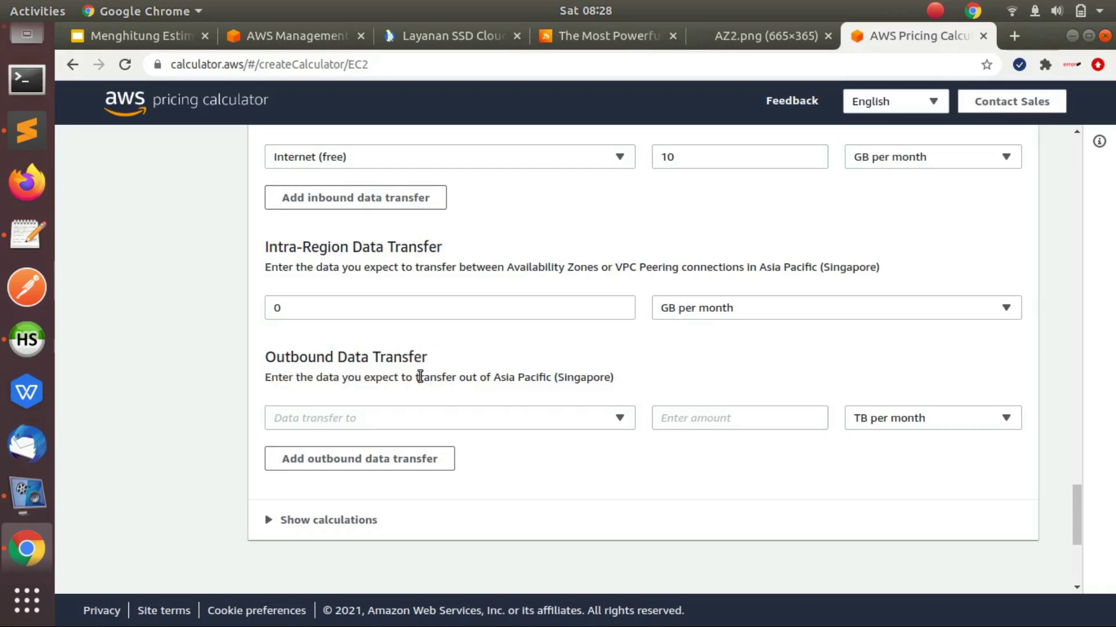
Set the Outbound Data Transfer to Internet (0.00 USD - 0.12 USD per GB) with 2 GB per month.
{"action": "left_click", "coordinate": [457, 426]}
{"action": "left_click", "coordinate": [427, 444]}
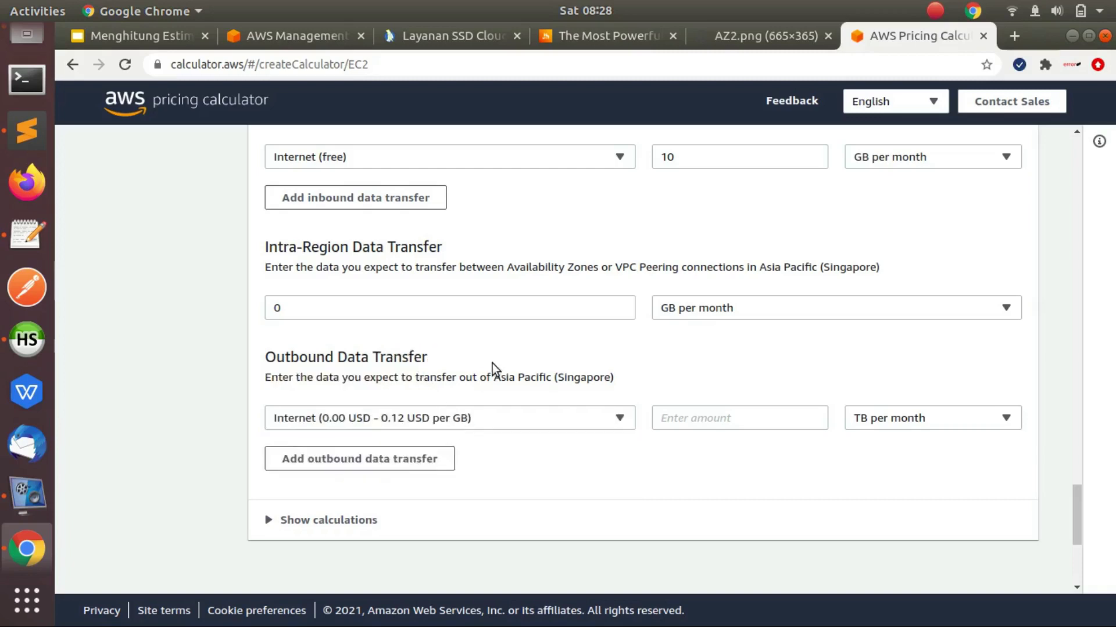
{"action": "scroll", "coordinate": [1072, 503], "scroll_direction": "down", "scroll_amount": 2}
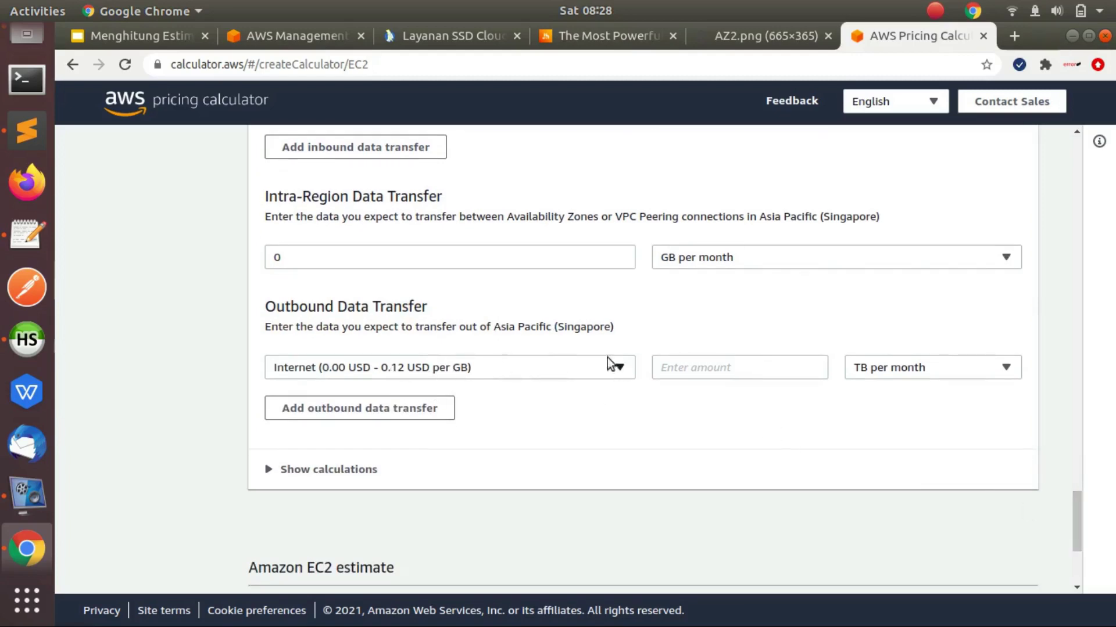
{"action": "left_click", "coordinate": [671, 368]}
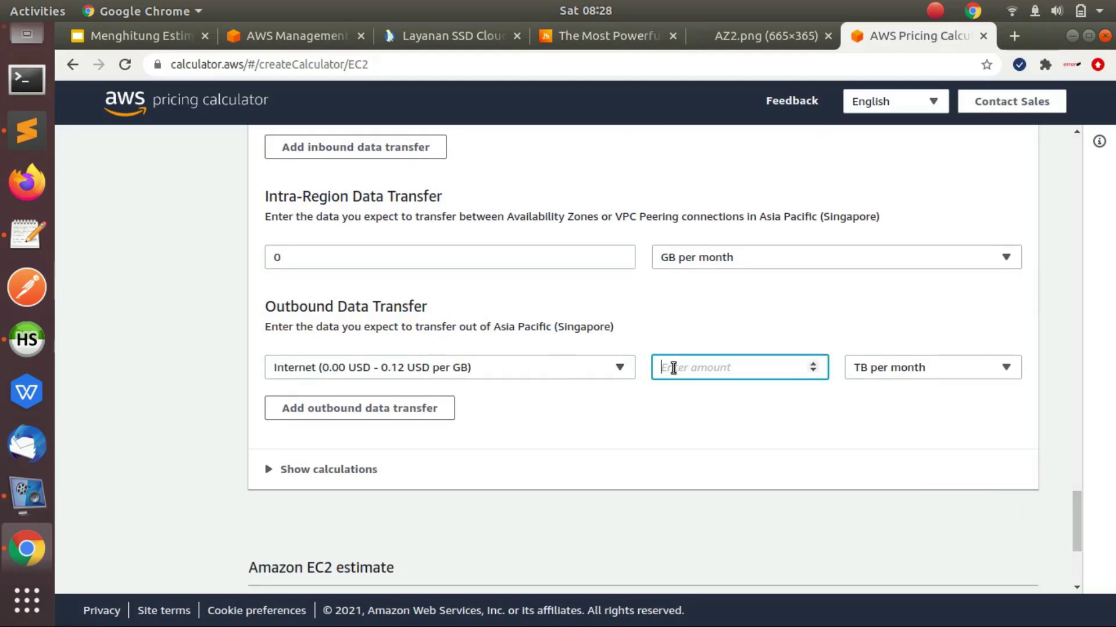
{"action": "left_click", "coordinate": [889, 369]}
{"action": "left_click", "coordinate": [882, 391]}
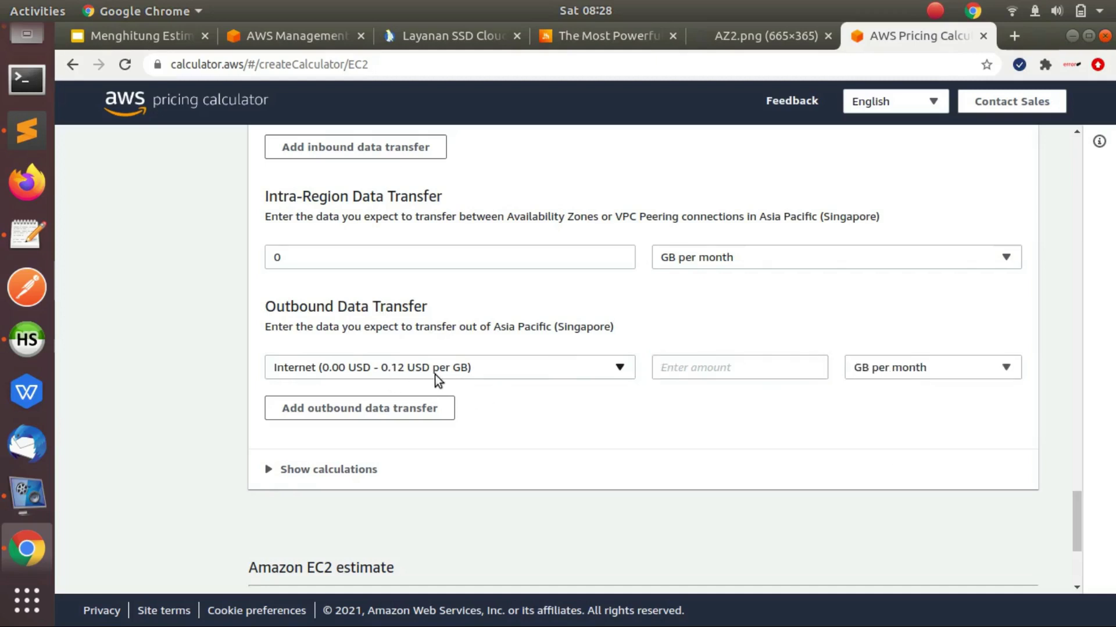
{"action": "left_click", "coordinate": [707, 361]}
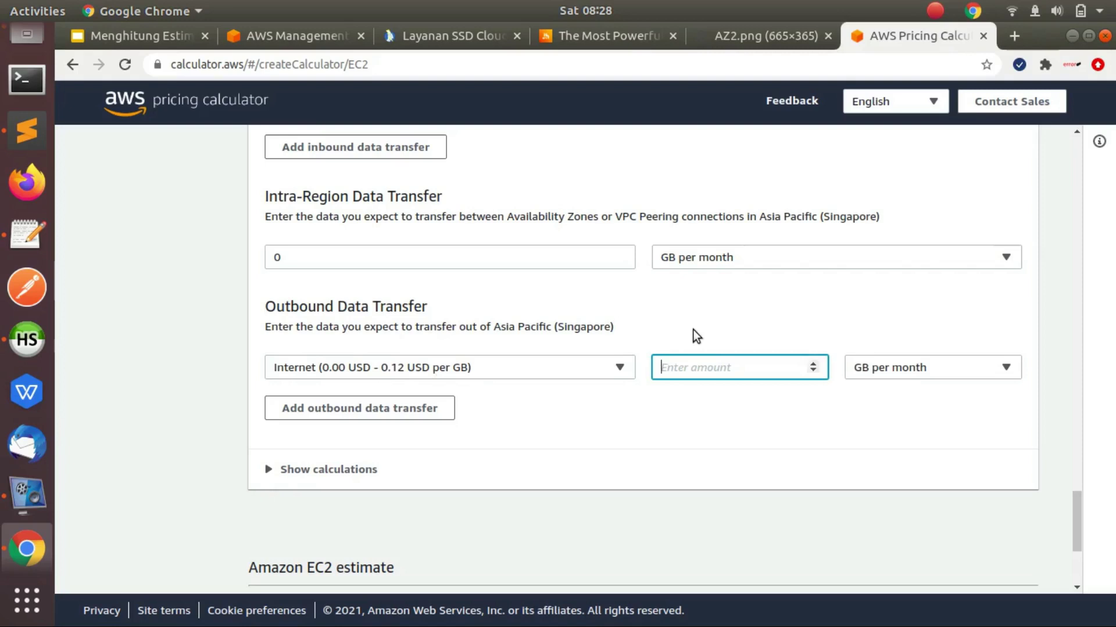
{"action": "type", "text": "2"}
{"action": "left_click", "coordinate": [695, 337]}
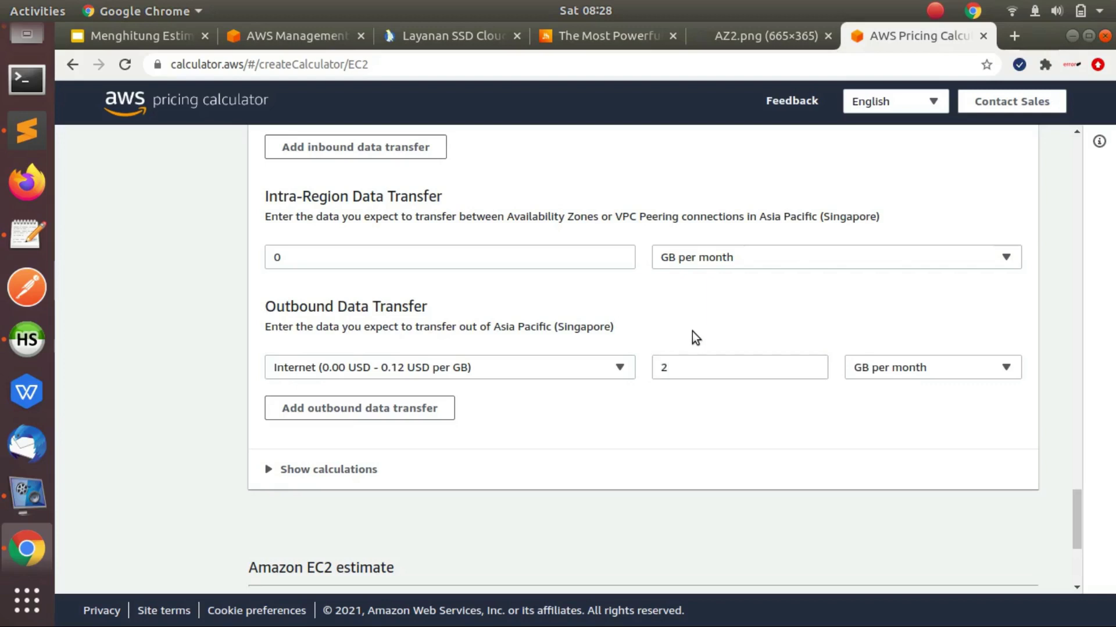
Show the data transfer calculations and examine the inbound and intra-region cost lines.
{"action": "left_click_drag", "start_coordinate": [1074, 504], "coordinate": [1072, 511]}
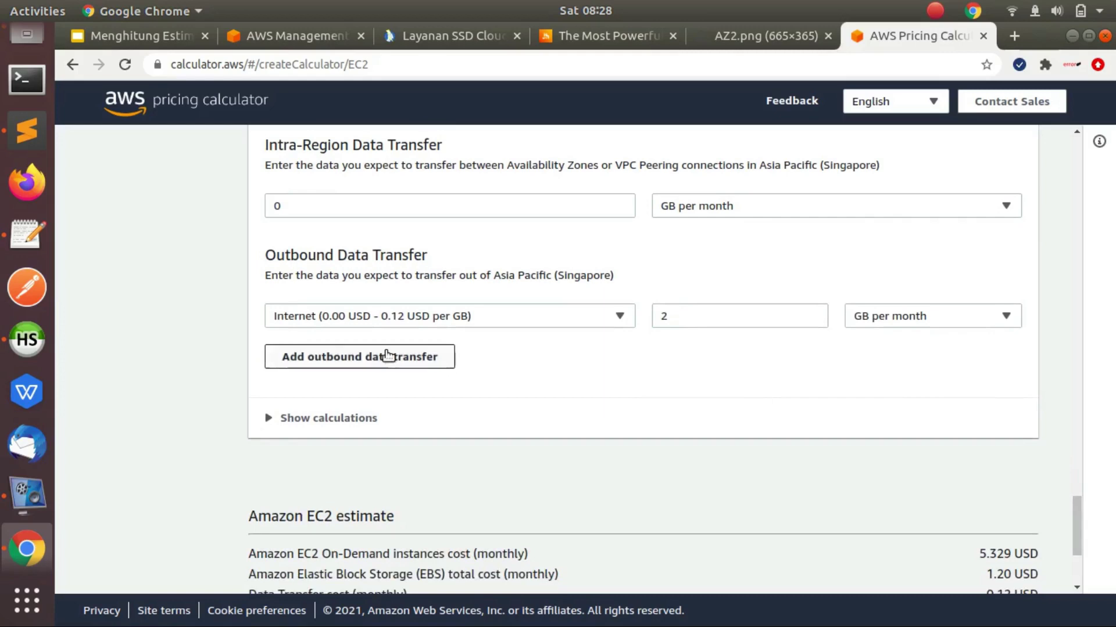
{"action": "left_click", "coordinate": [327, 419]}
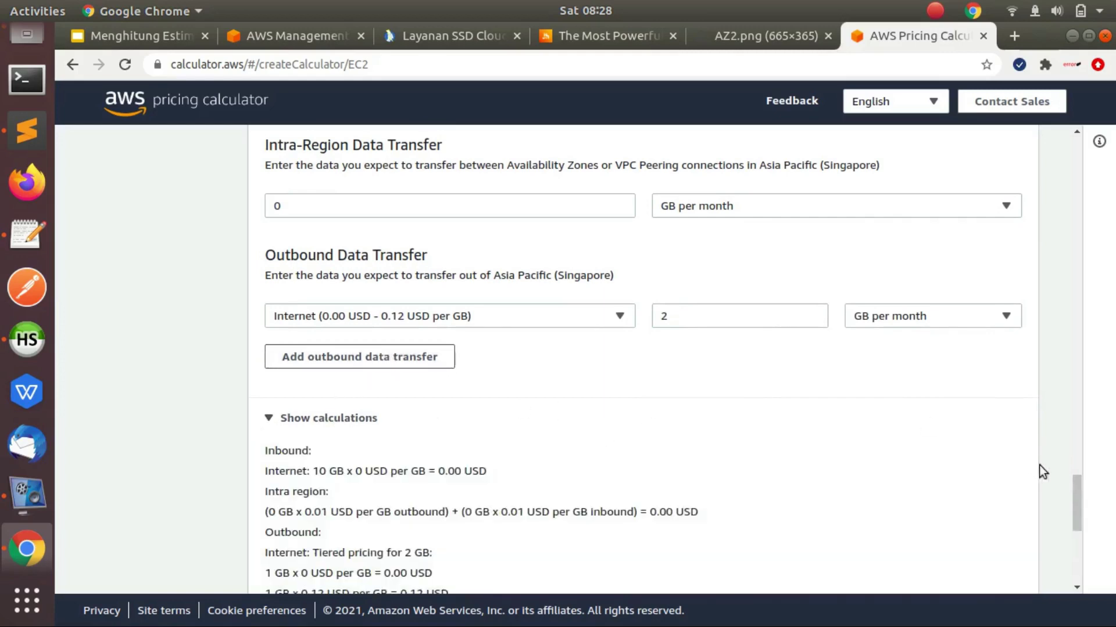
{"action": "left_click_drag", "start_coordinate": [1075, 490], "coordinate": [1075, 506]}
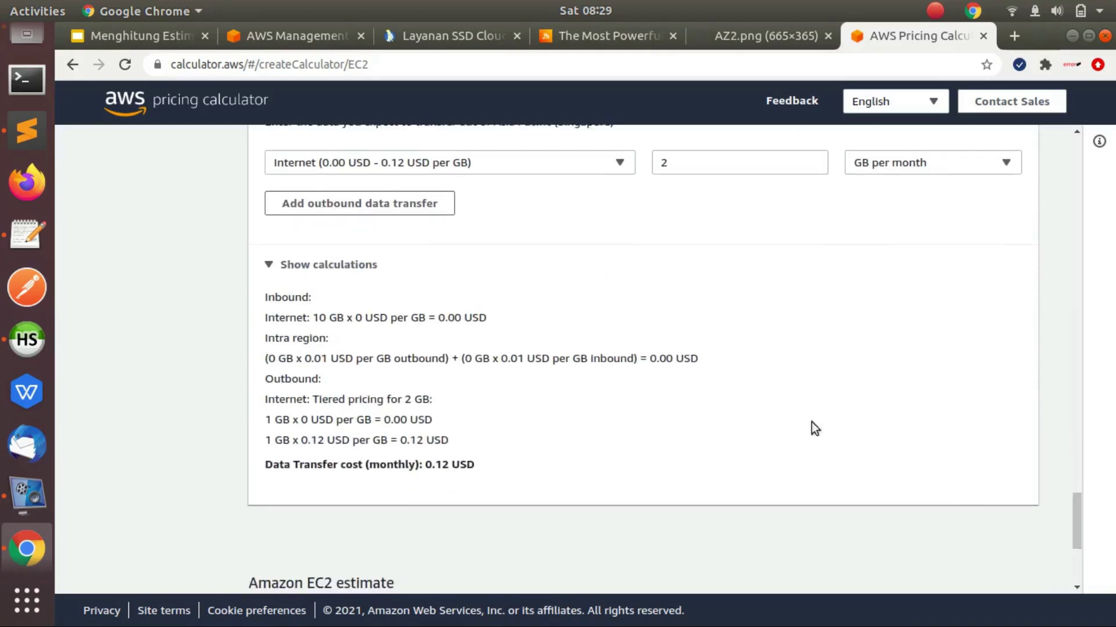
{"action": "left_click_drag", "start_coordinate": [273, 296], "coordinate": [489, 319]}
{"action": "left_click", "coordinate": [287, 320]}
{"action": "left_click", "coordinate": [361, 319]}
{"action": "left_click", "coordinate": [355, 317]}
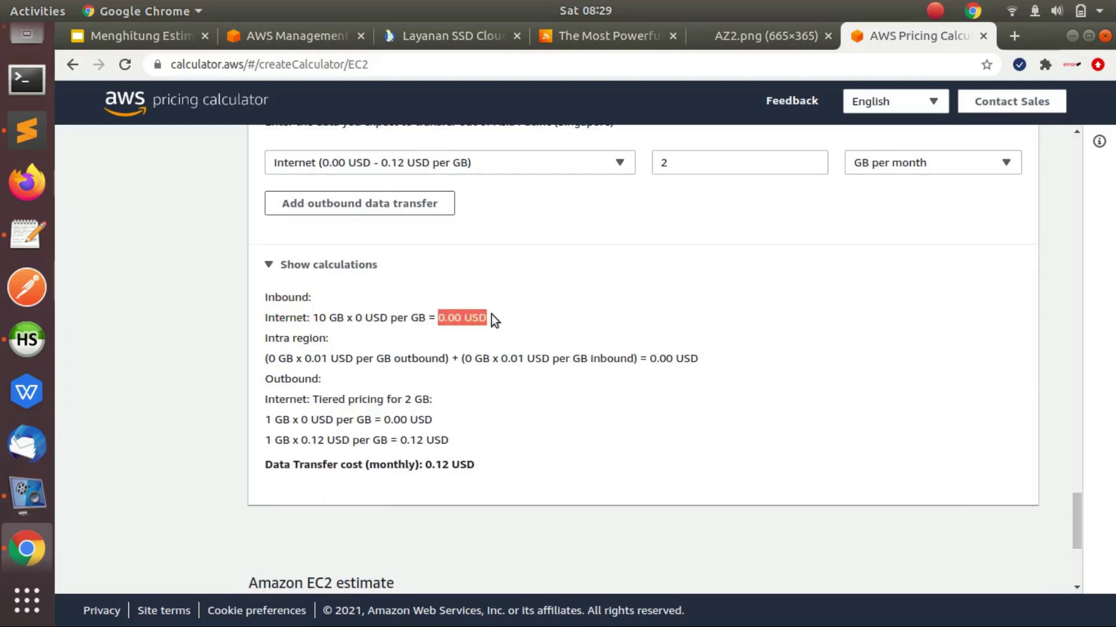
{"action": "left_click", "coordinate": [490, 318]}
{"action": "left_click_drag", "start_coordinate": [290, 338], "coordinate": [347, 360]}
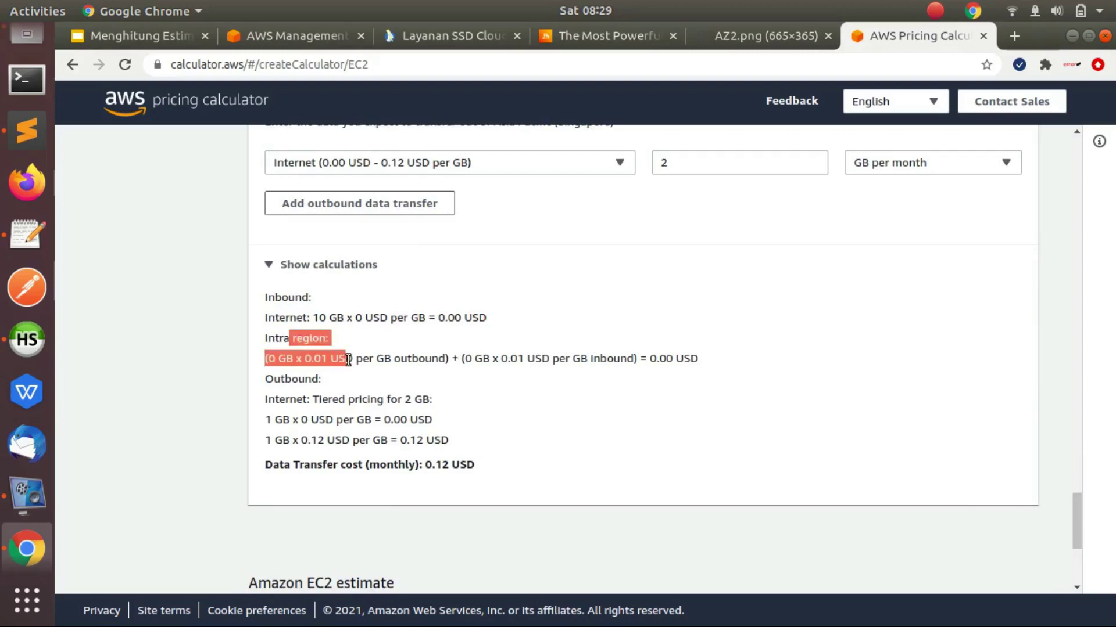
{"action": "left_click", "coordinate": [348, 360]}
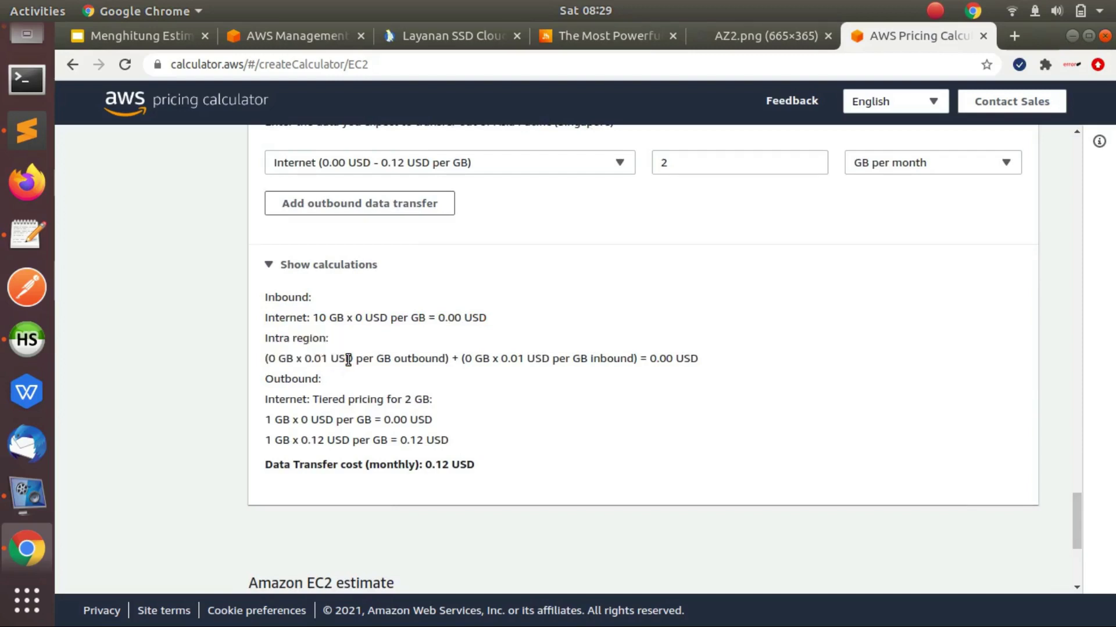
{"action": "left_click_drag", "start_coordinate": [1072, 511], "coordinate": [1079, 506]}
{"action": "left_click_drag", "start_coordinate": [272, 385], "coordinate": [298, 389]}
{"action": "left_click", "coordinate": [298, 388]}
{"action": "left_click_drag", "start_coordinate": [560, 386], "coordinate": [266, 323]}
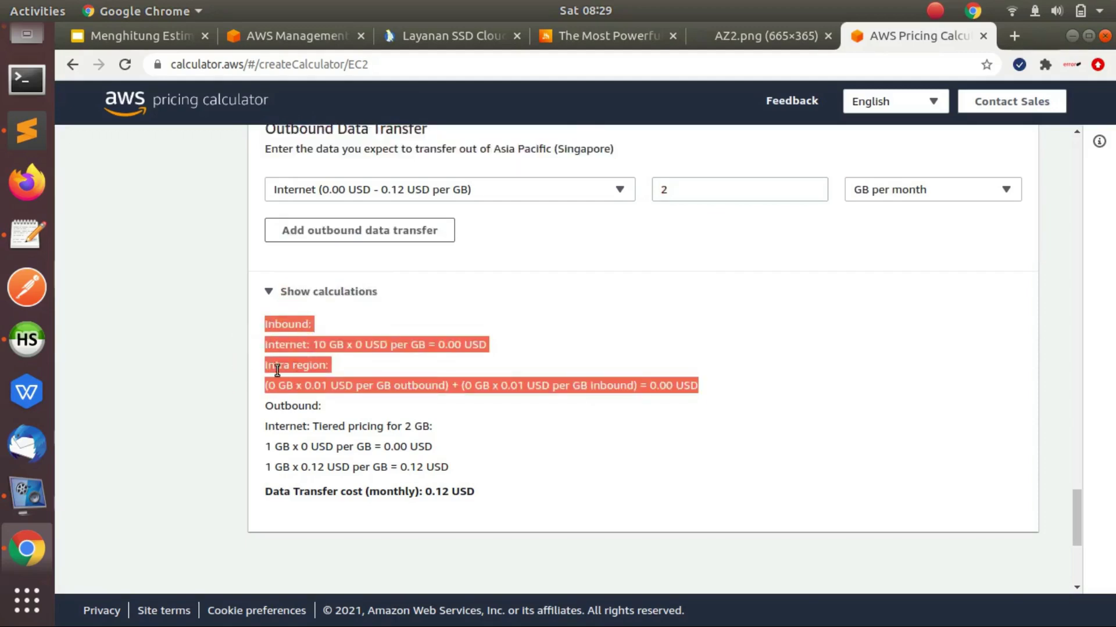
Examine the outbound Internet tiered pricing, focusing on the line for the free first gigabyte.
{"action": "left_click_drag", "start_coordinate": [285, 406], "coordinate": [448, 469]}
{"action": "left_click", "coordinate": [449, 463]}
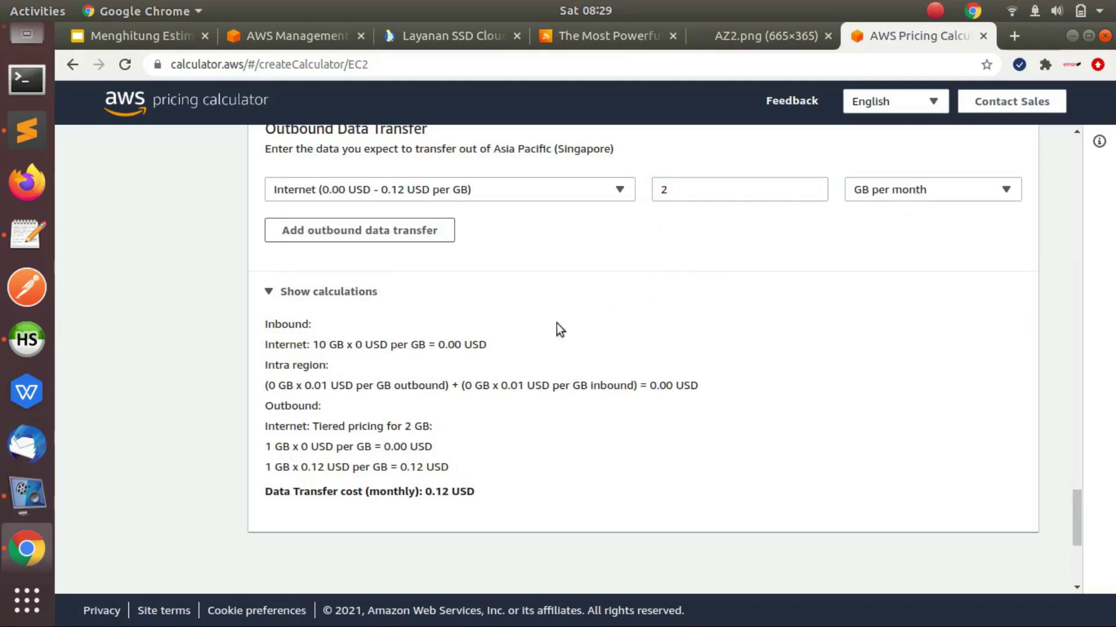
{"action": "mouse_move", "coordinate": [271, 446]}
{"action": "left_mouse_down"}
{"action": "mouse_move", "coordinate": [438, 449]}
{"action": "mouse_move", "coordinate": [266, 448]}
{"action": "left_mouse_up"}
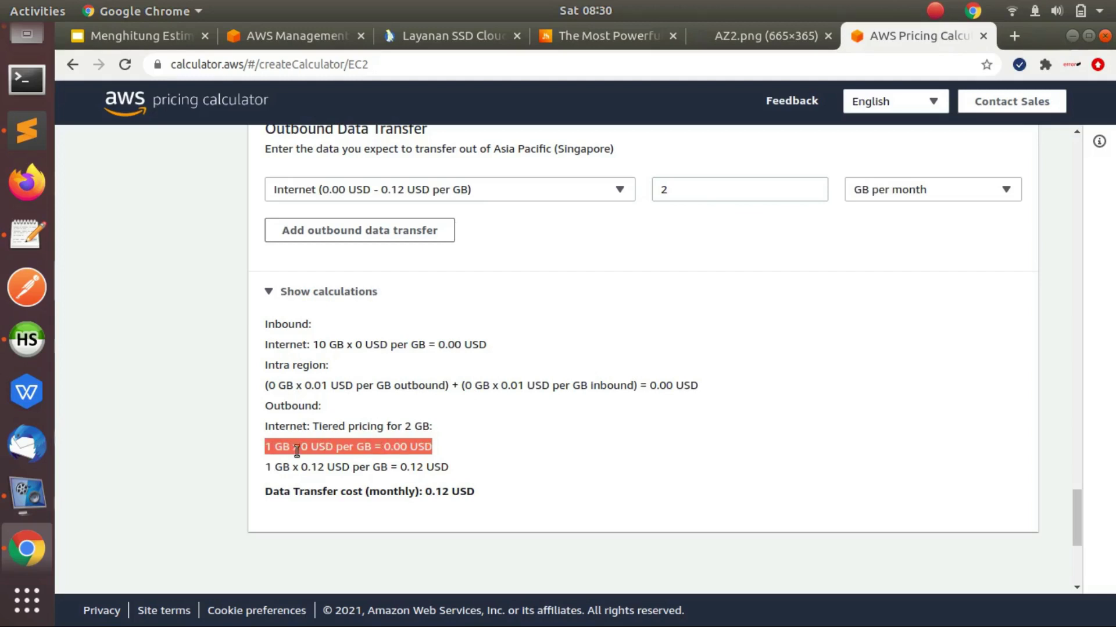
{"action": "left_click_drag", "start_coordinate": [270, 454], "coordinate": [442, 443]}
{"action": "left_click", "coordinate": [442, 443]}
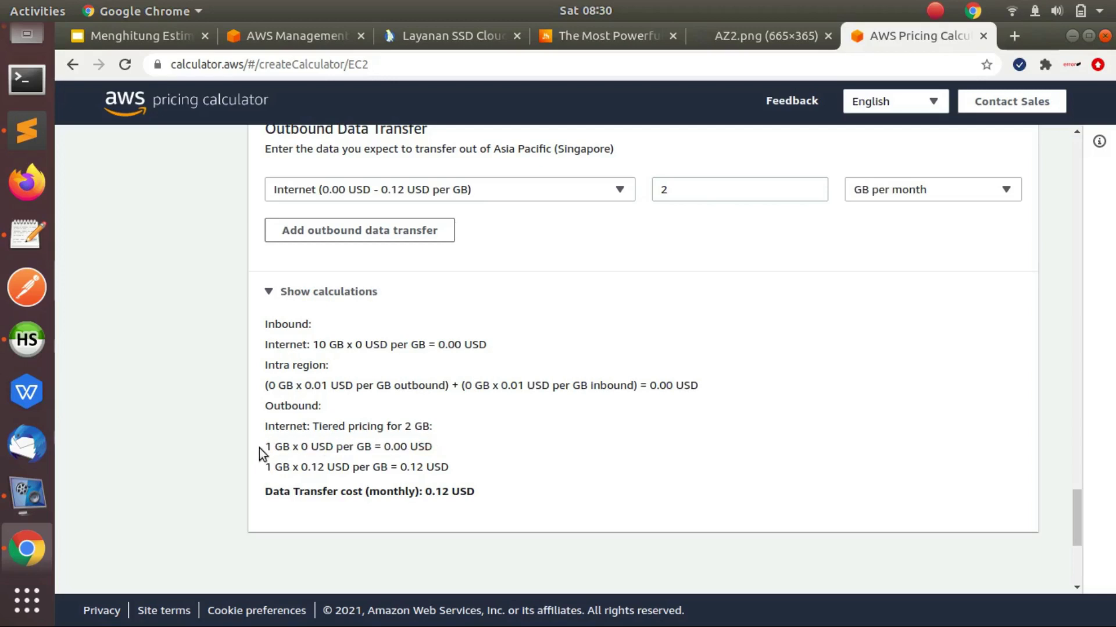
{"action": "left_click_drag", "start_coordinate": [259, 448], "coordinate": [432, 445]}
{"action": "left_click", "coordinate": [280, 461]}
Examine the charged second gigabyte in the outbound tiered pricing and view the Amazon EC2 estimate with its total monthly cost.
{"action": "left_click_drag", "start_coordinate": [272, 468], "coordinate": [378, 469]}
{"action": "left_click", "coordinate": [310, 474]}
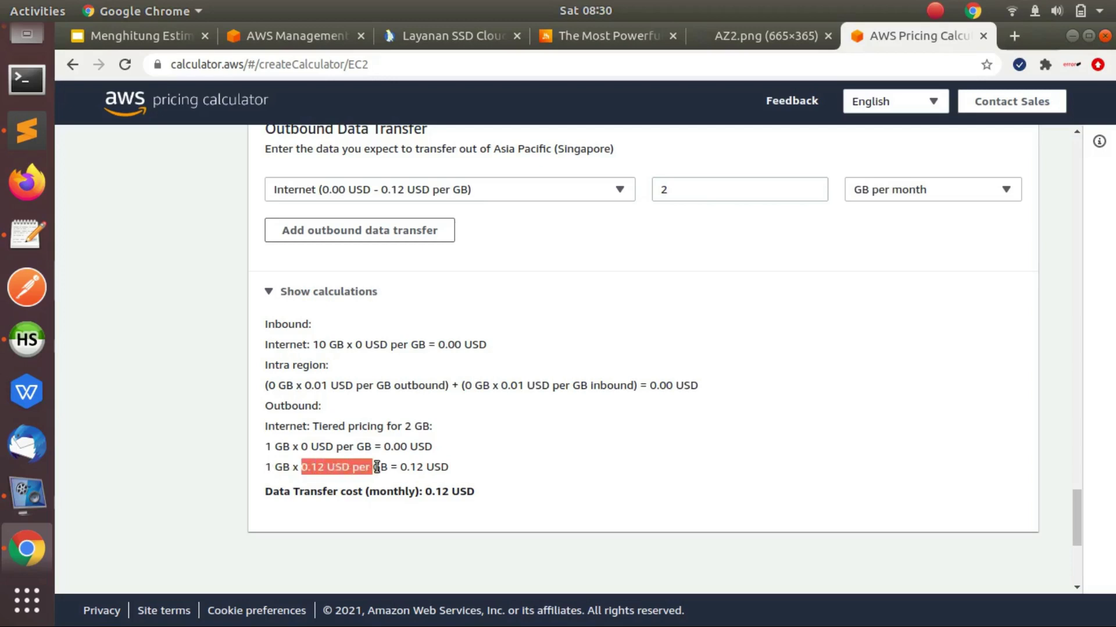
{"action": "left_click", "coordinate": [376, 468]}
{"action": "left_click_drag", "start_coordinate": [264, 468], "coordinate": [326, 469]}
{"action": "left_click", "coordinate": [698, 238]}
{"action": "left_click", "coordinate": [623, 265]}
{"action": "left_click_drag", "start_coordinate": [268, 468], "coordinate": [448, 466]}
{"action": "left_click", "coordinate": [407, 475]}
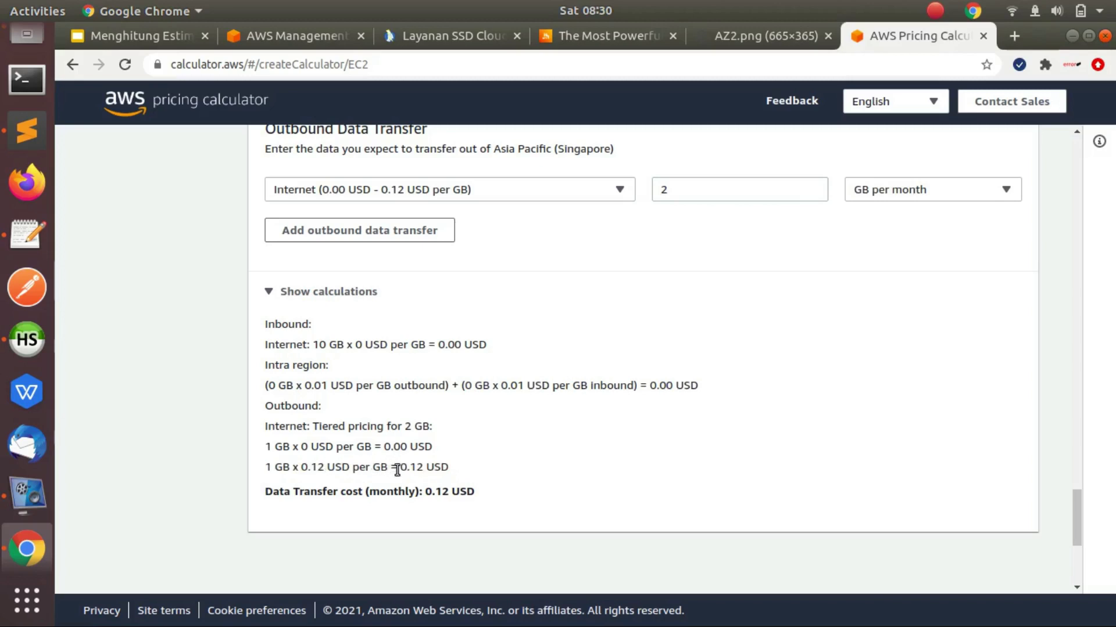
{"action": "left_click_drag", "start_coordinate": [400, 467], "coordinate": [456, 471]}
{"action": "left_click", "coordinate": [500, 459]}
{"action": "left_click_drag", "start_coordinate": [1075, 510], "coordinate": [1075, 549]}
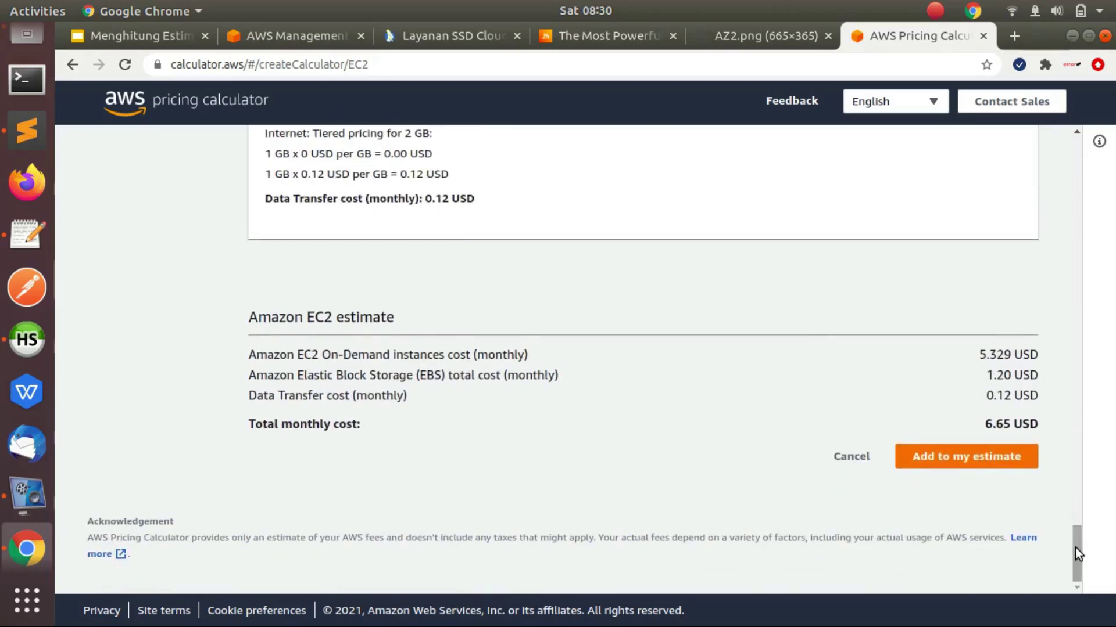
Examine the monthly On-Demand instances cost and the Elastic Block Storage (EBS) cost in the Amazon EC2 estimate.
{"action": "left_click_drag", "start_coordinate": [339, 350], "coordinate": [980, 380]}
{"action": "left_click", "coordinate": [865, 381]}
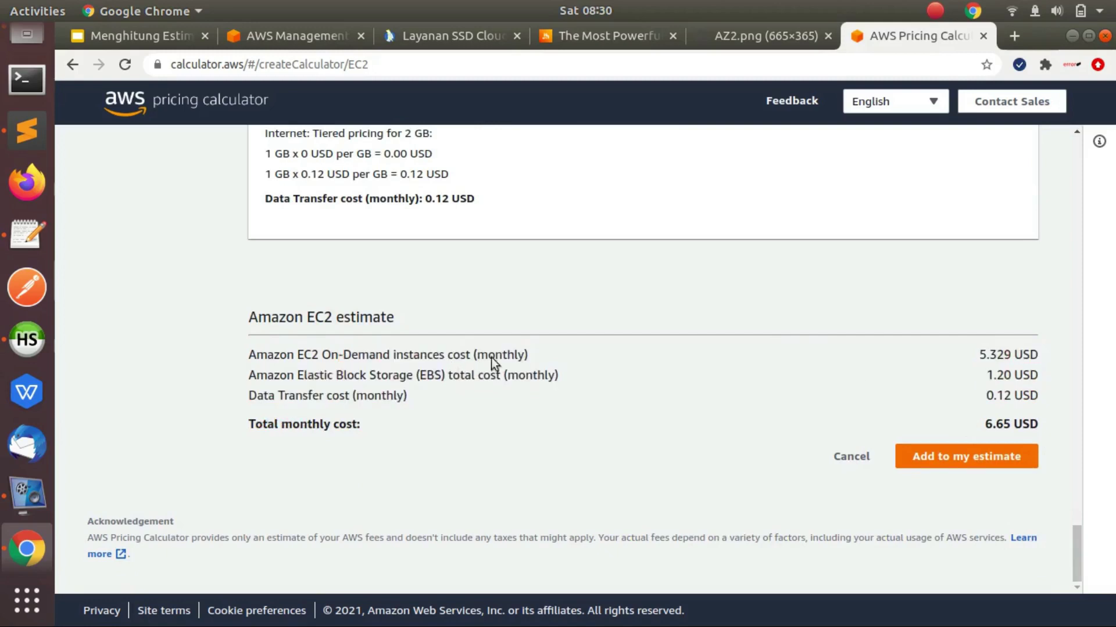
{"action": "left_click_drag", "start_coordinate": [971, 352], "coordinate": [999, 355]}
{"action": "left_click", "coordinate": [994, 354]}
{"action": "left_click_drag", "start_coordinate": [441, 372], "coordinate": [918, 360]}
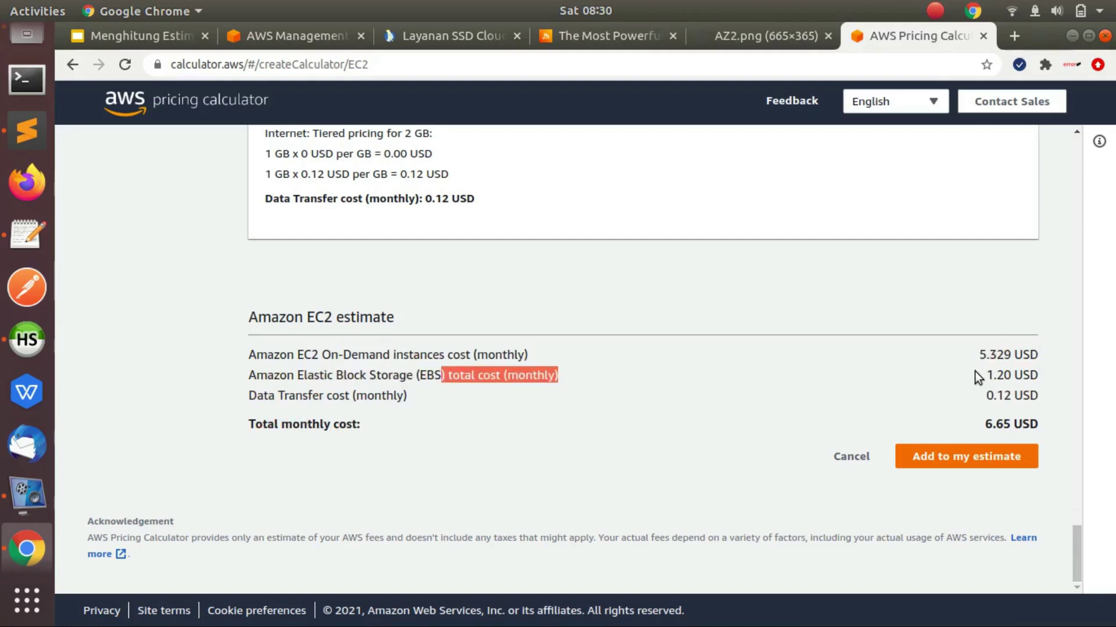
{"action": "left_click", "coordinate": [996, 372]}
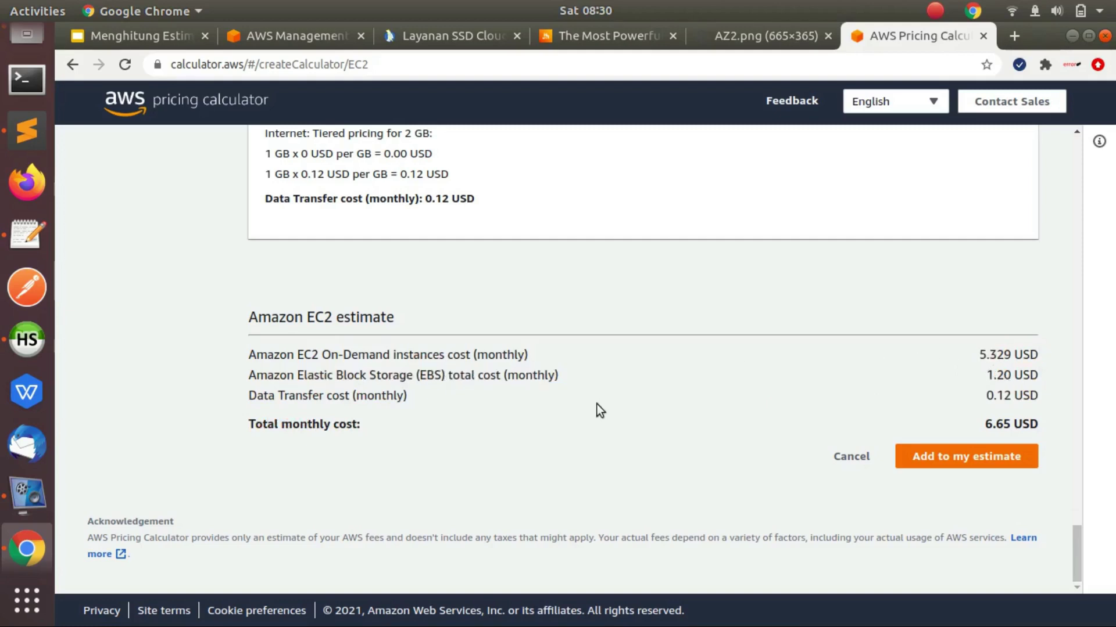
Examine the monthly data transfer cost and the total monthly cost in the Amazon EC2 estimate.
{"action": "left_click_drag", "start_coordinate": [326, 397], "coordinate": [249, 397]}
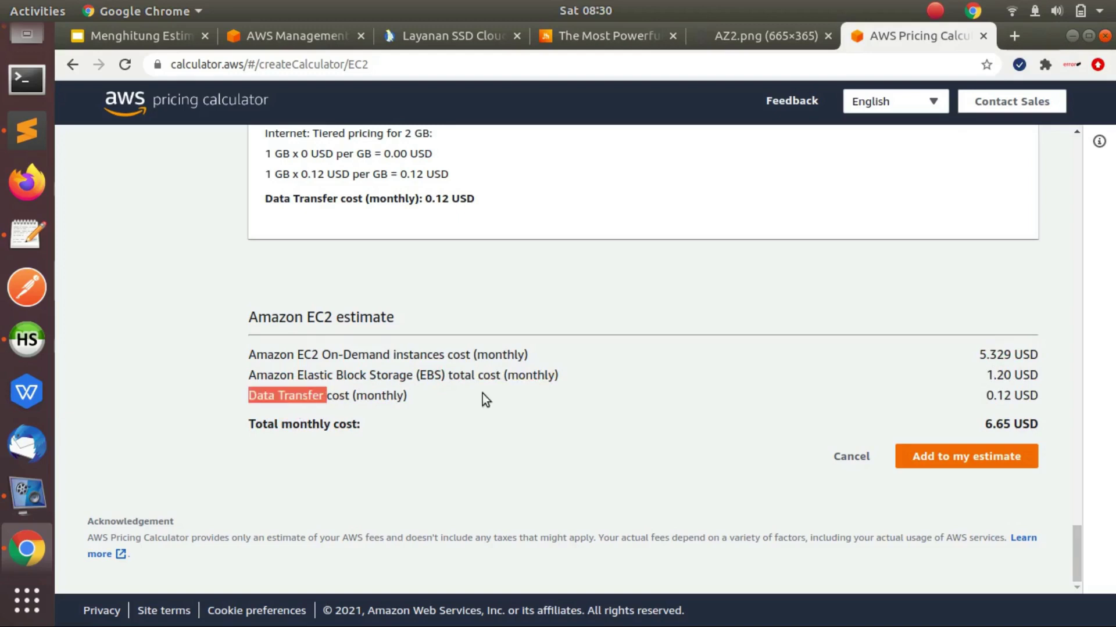
{"action": "left_click", "coordinate": [966, 398]}
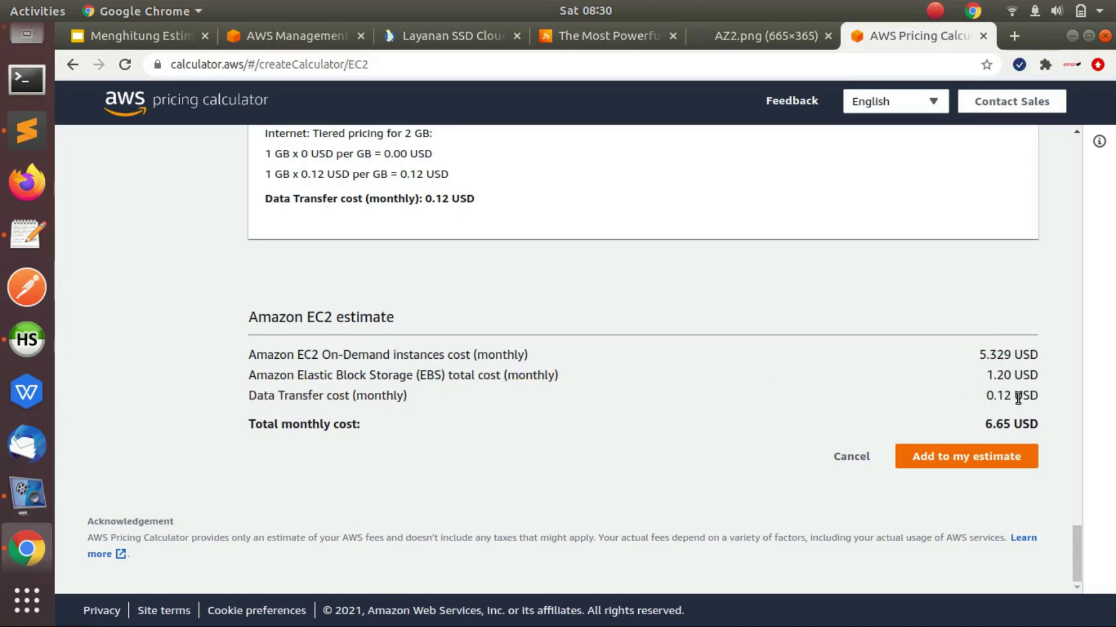
{"action": "left_click_drag", "start_coordinate": [981, 427], "coordinate": [1011, 427]}
{"action": "left_click", "coordinate": [1010, 428]}
Read the Acknowledgement below the estimate, focusing on the wording about AWS fees and excluded taxes.
{"action": "left_click", "coordinate": [219, 535]}
{"action": "double_click", "coordinate": [375, 538]}
{"action": "left_click", "coordinate": [406, 538]}
{"action": "double_click", "coordinate": [419, 537]}
{"action": "left_click", "coordinate": [447, 537]}
{"action": "left_click_drag", "start_coordinate": [512, 538], "coordinate": [446, 533]}
{"action": "left_click", "coordinate": [446, 533]}
Switch to the Google Slides presentation, review the On Demand EC2 cost components and open the slide with the August 2021 AWS bill.
{"action": "left_click", "coordinate": [162, 40]}
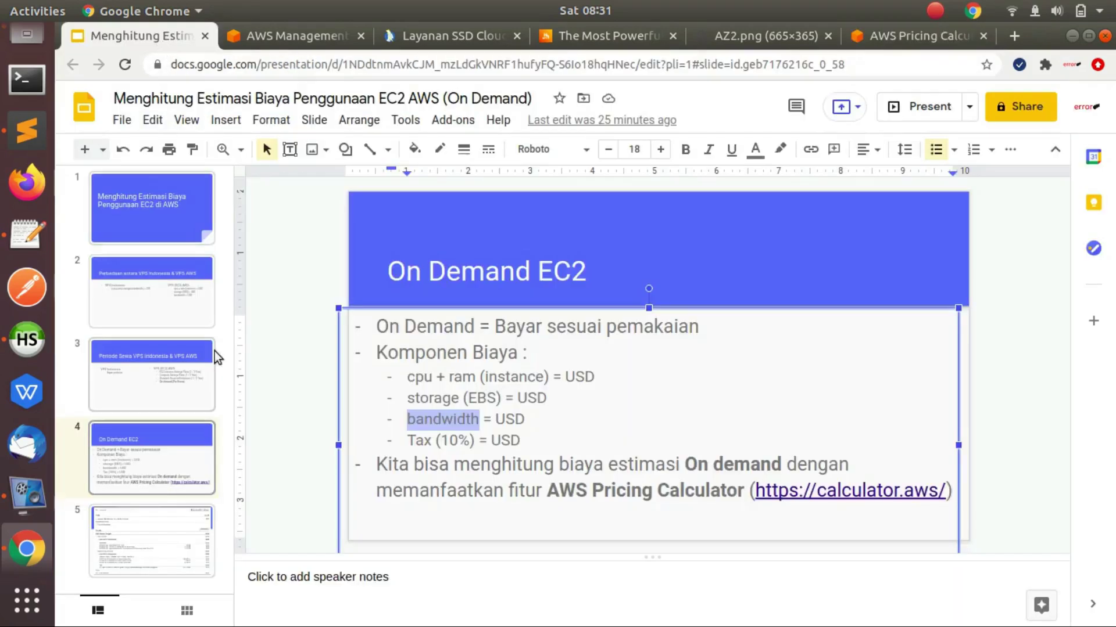
{"action": "left_click", "coordinate": [264, 426]}
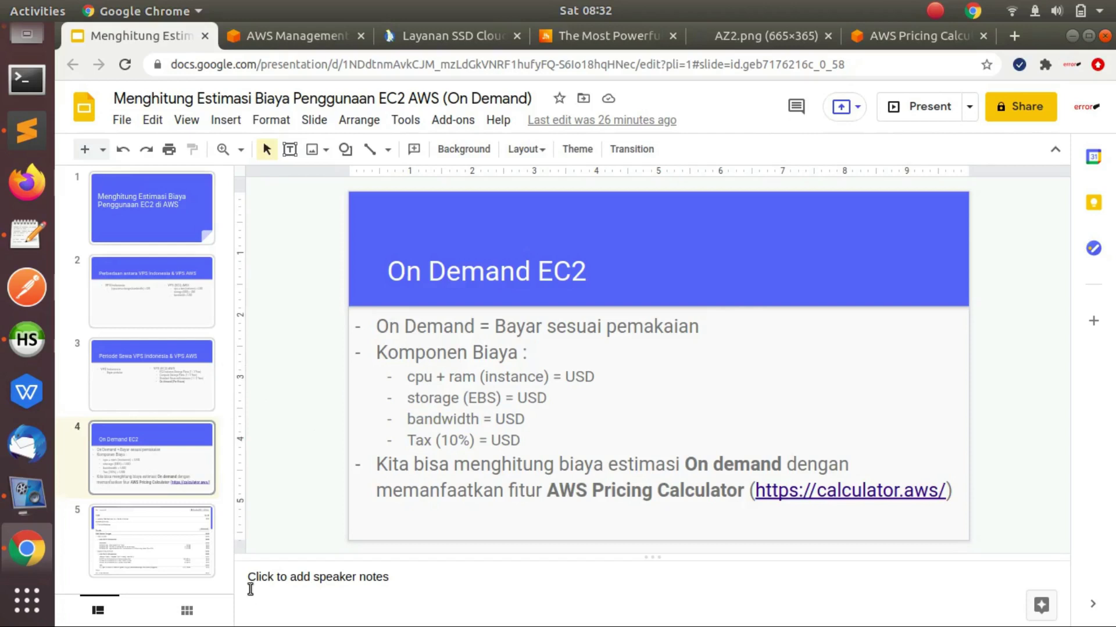
{"action": "left_click", "coordinate": [187, 538]}
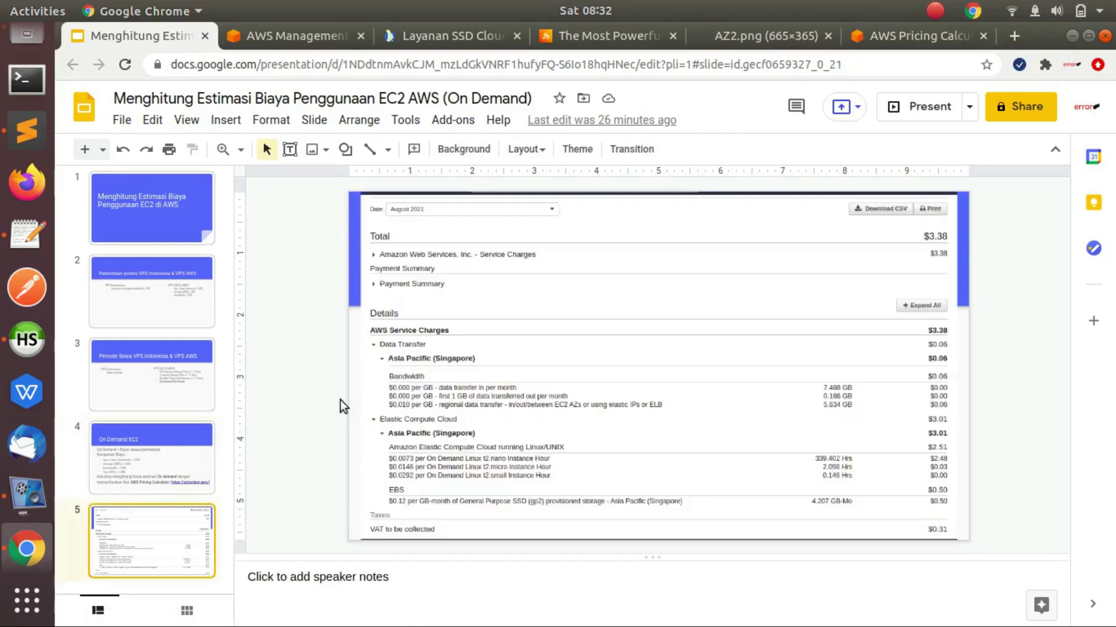
Recheck the EC2 estimate in AWS Pricing Calculator, then return to Google Slides and present the August 2021 bill slide full screen.
{"action": "left_click", "coordinate": [876, 40]}
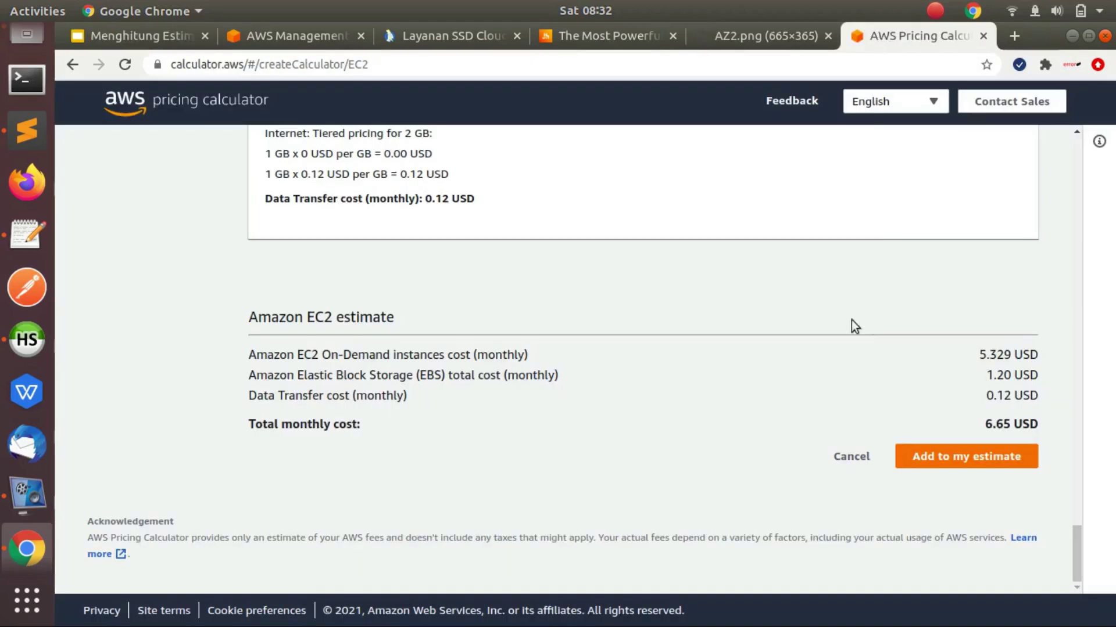
{"action": "left_click", "coordinate": [137, 37]}
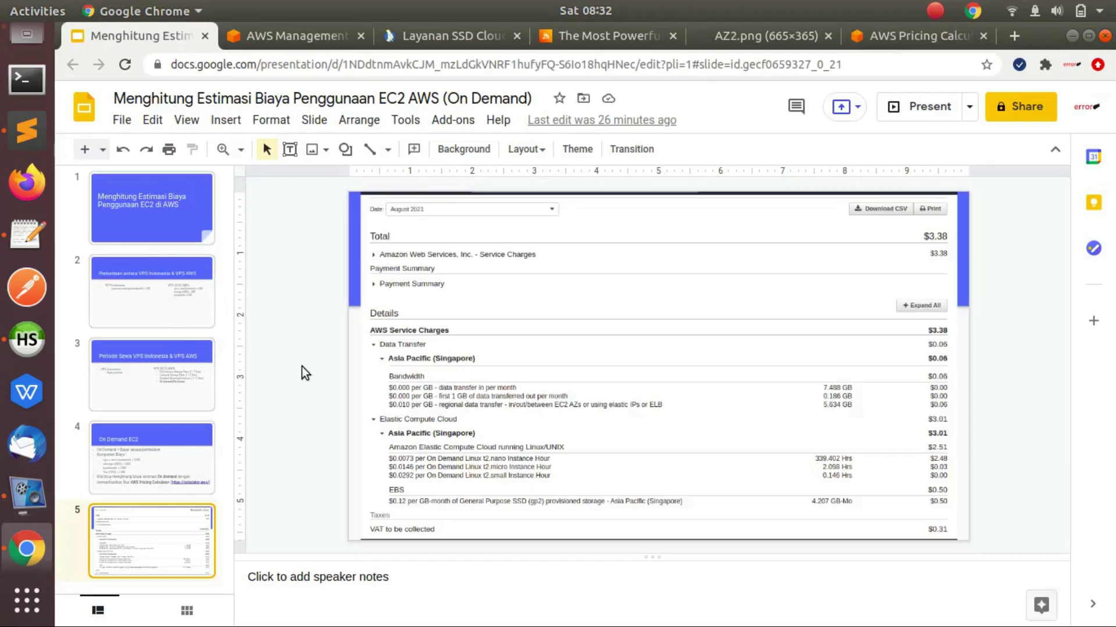
{"action": "key", "text": "ctrl+F5"}
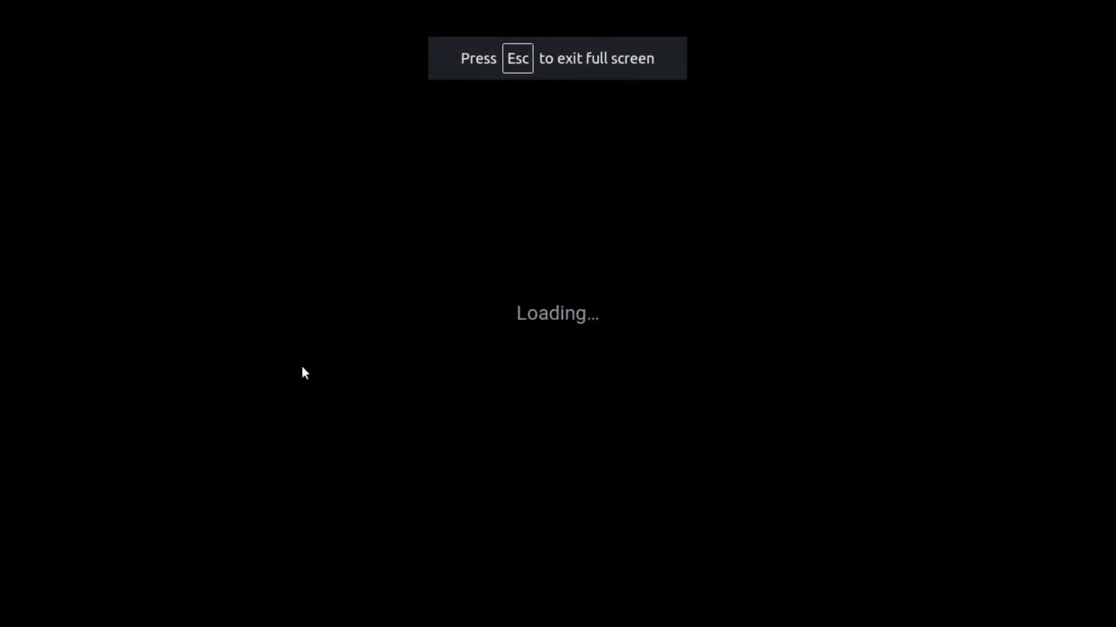